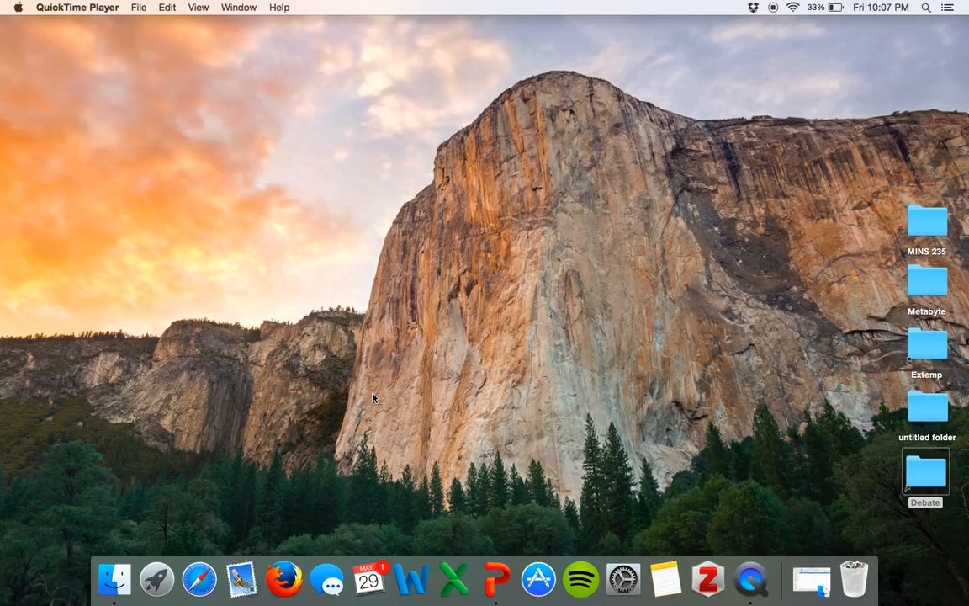
Switch to Safari and go to paperlessdebate.com
click(272, 247)
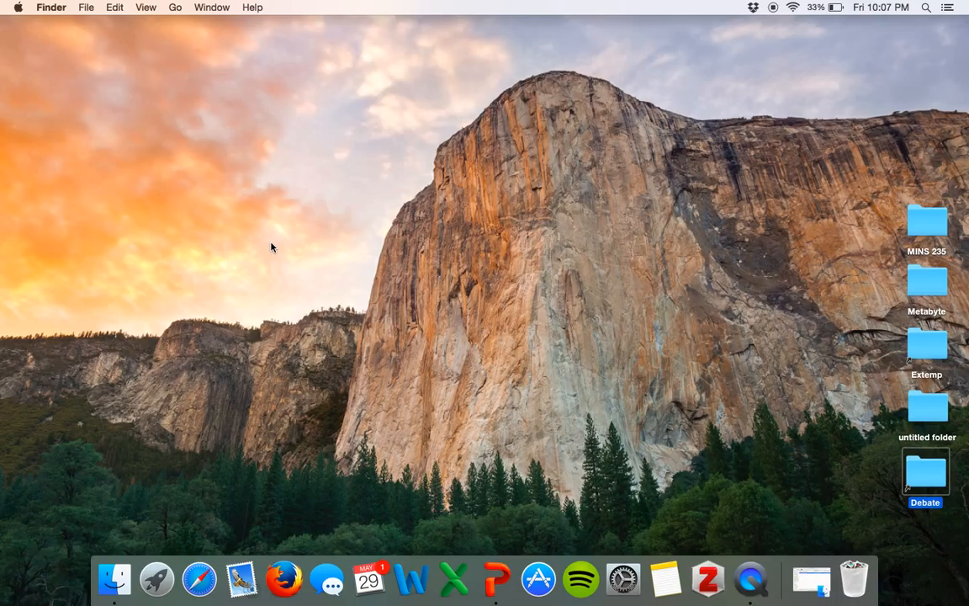
click(200, 579)
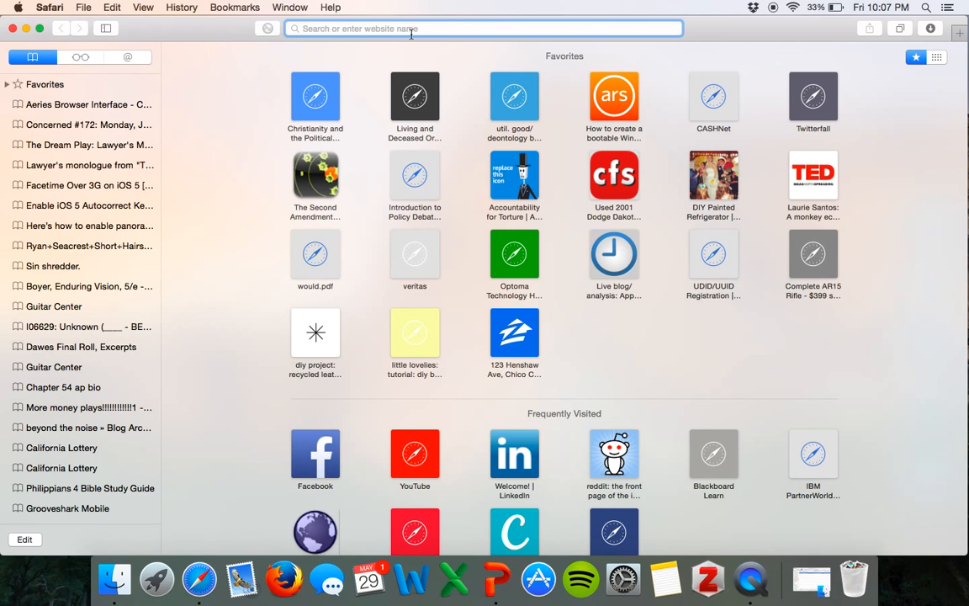
text(paperless)
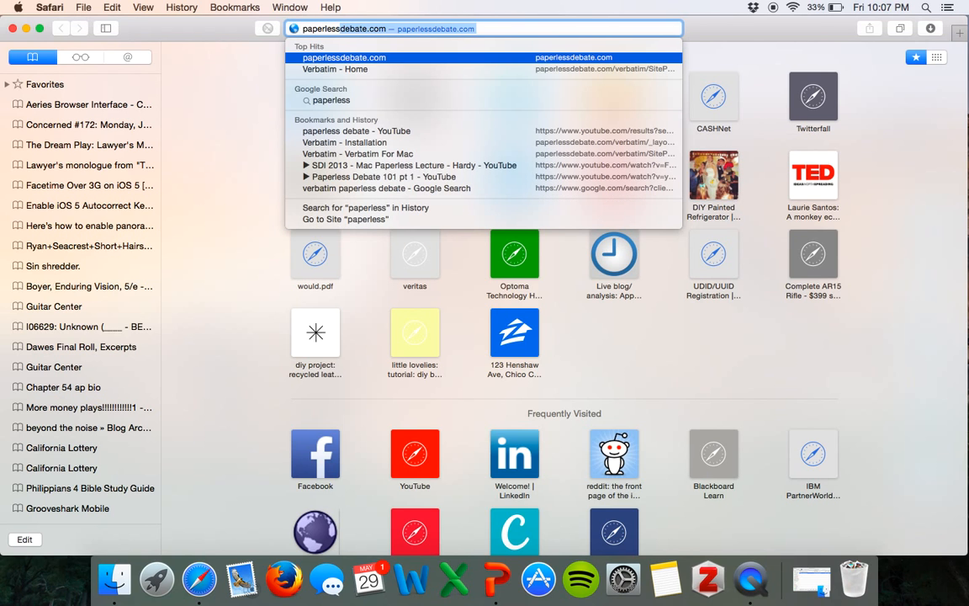
key(Return)
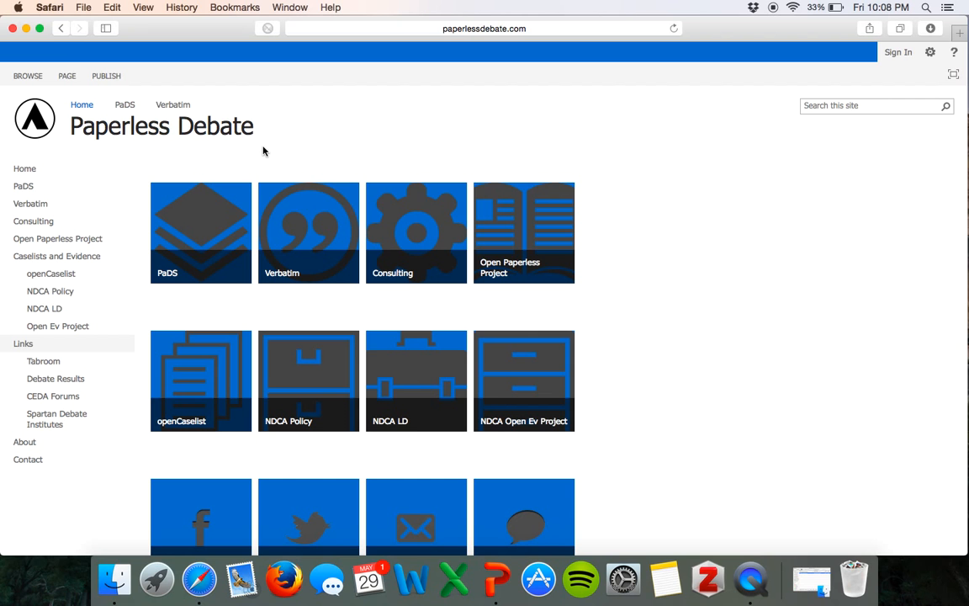
Look over the Paperless Debate home page and open its Verbatim section
scroll(263, 151, down, 3)
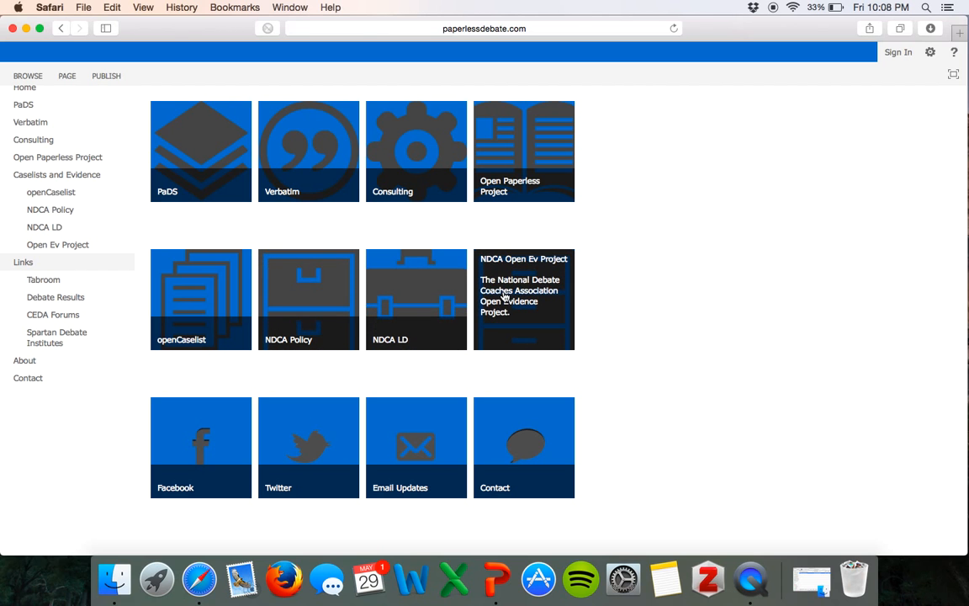
scroll(404, 233, up, 2)
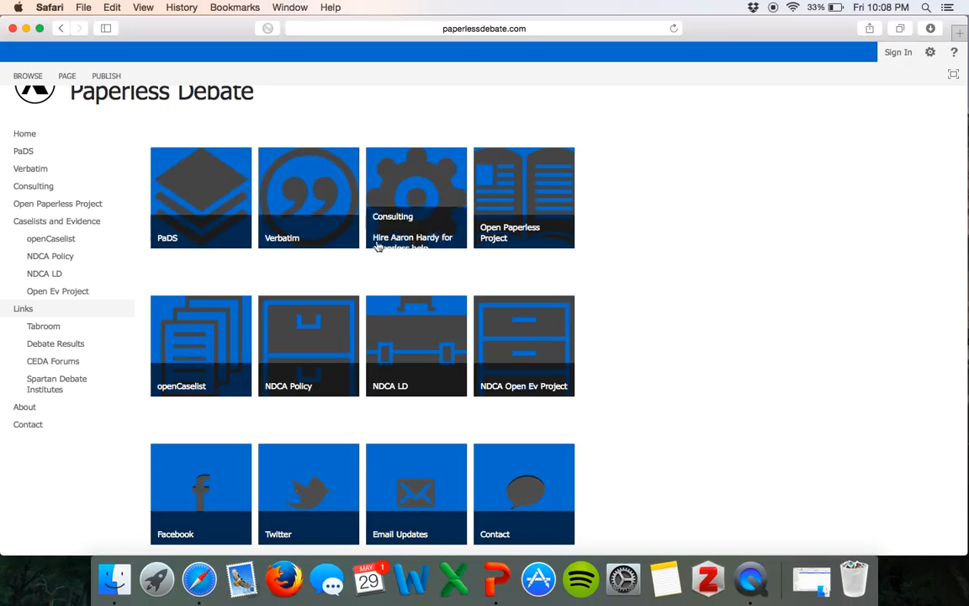
scroll(310, 212, up, 1)
click(310, 212)
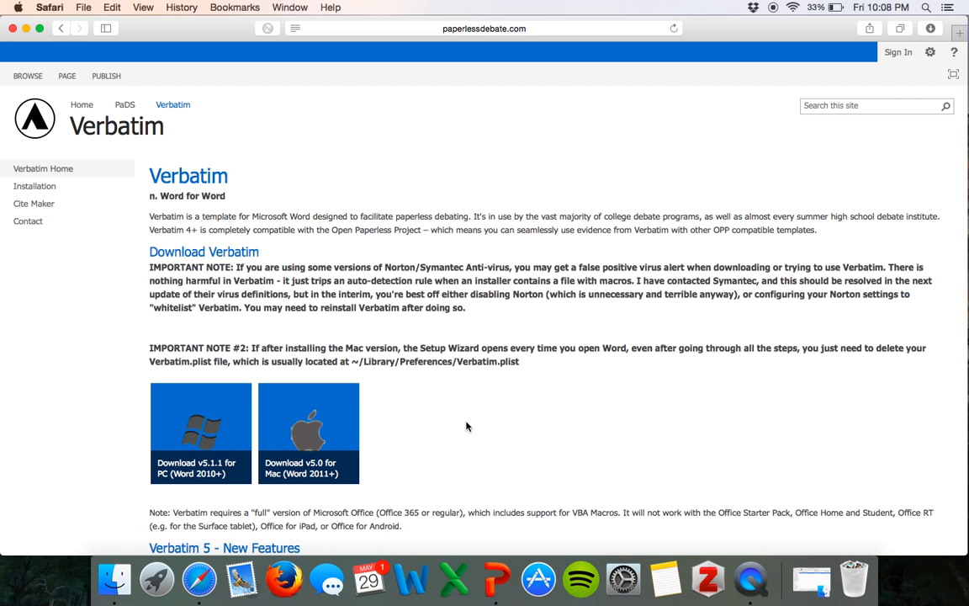
Find the Mac entries under Other Downloads and download the Verbatim 5.0 Standalone Template (Mac)
scroll(419, 378, down, 2)
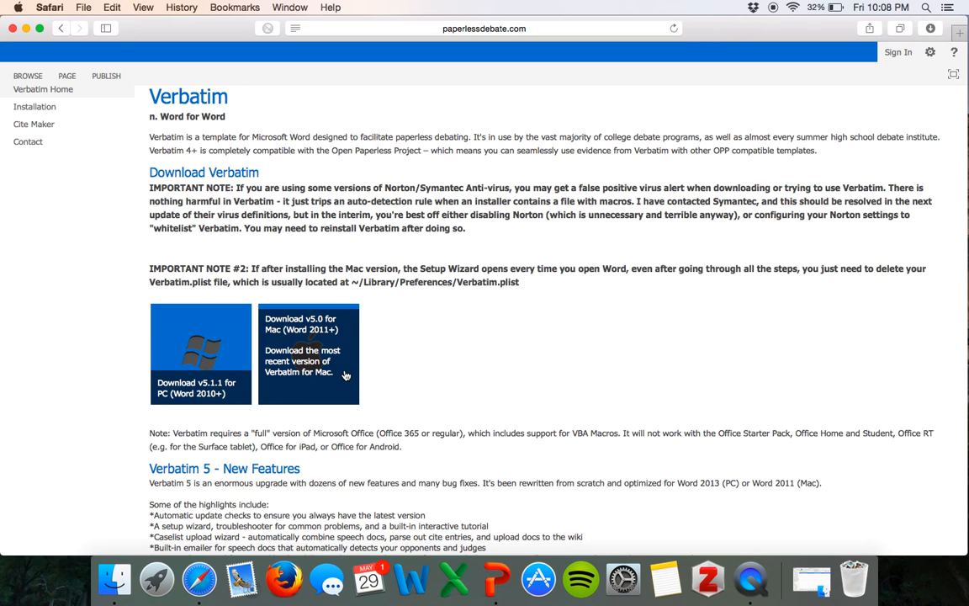
scroll(345, 375, down, 5)
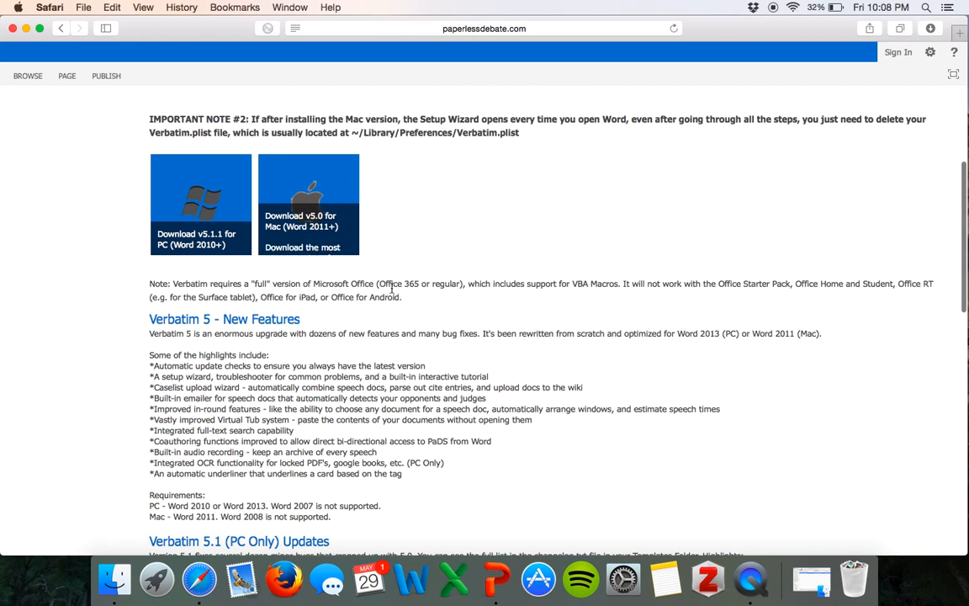
scroll(392, 289, down, 3)
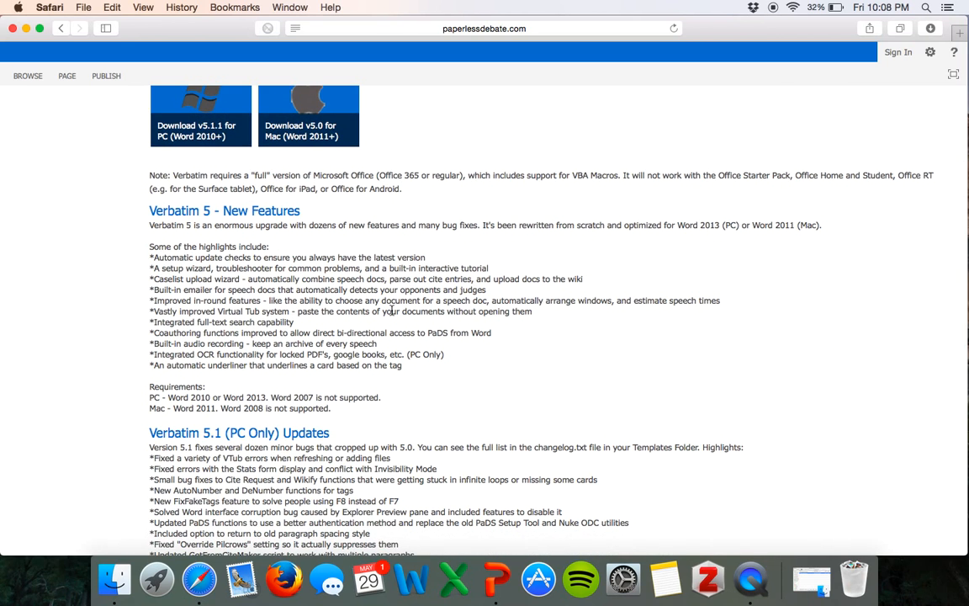
scroll(391, 311, down, 2)
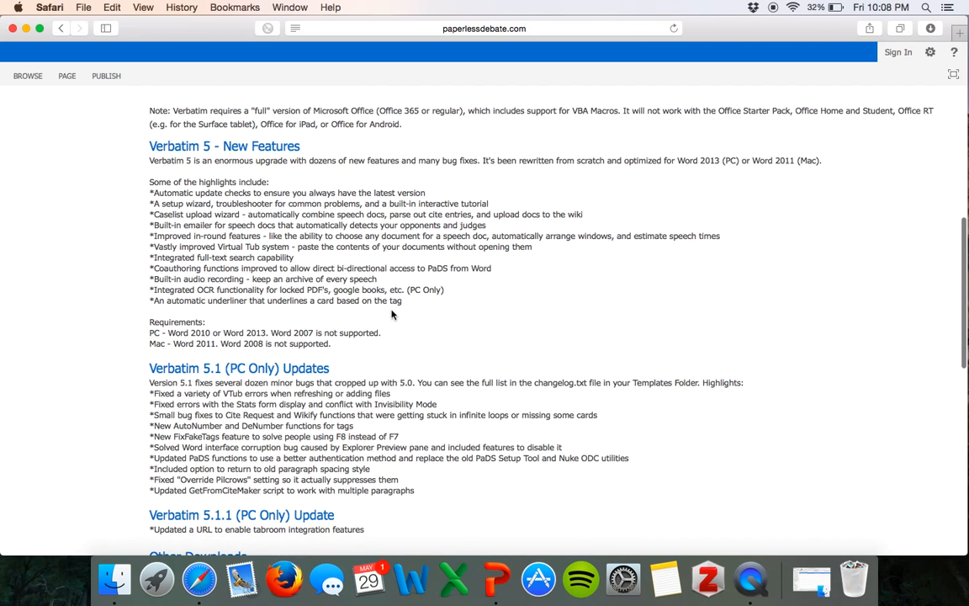
scroll(392, 314, down, 5)
scroll(391, 314, down, 5)
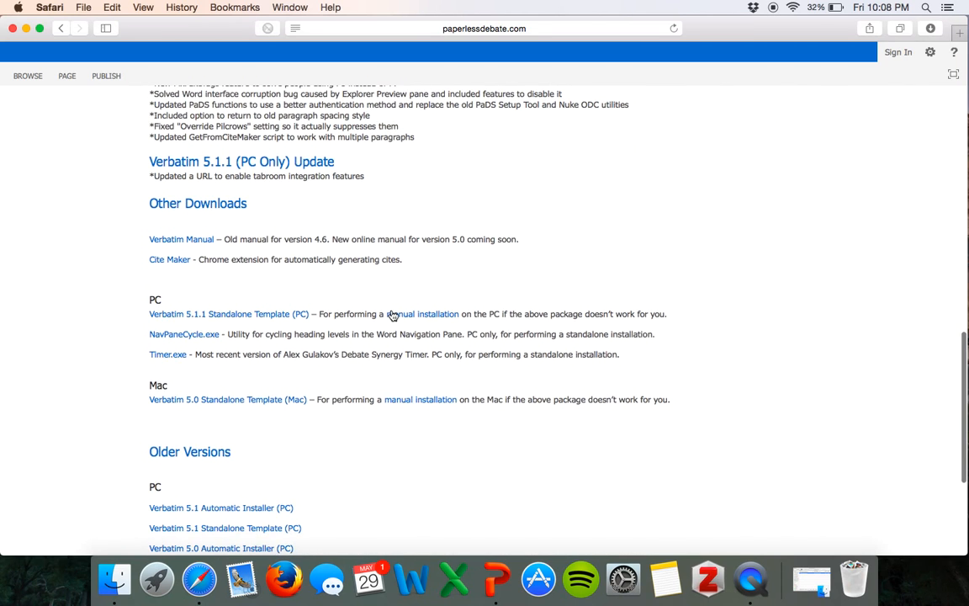
click(265, 400)
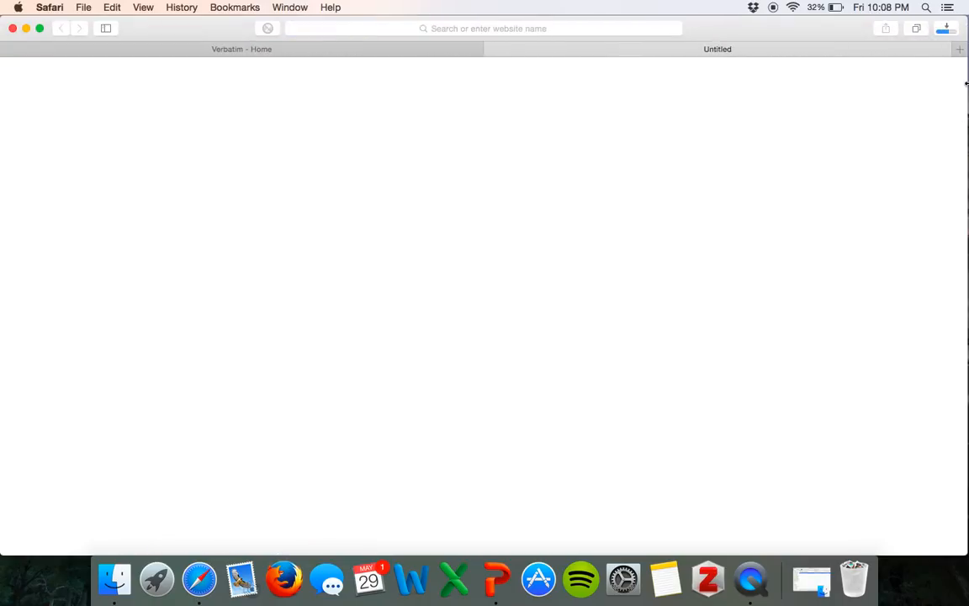
Reveal the downloaded Debate.dotm in Finder, move it to the Desktop, and minimize the Finder and Safari windows
click(947, 31)
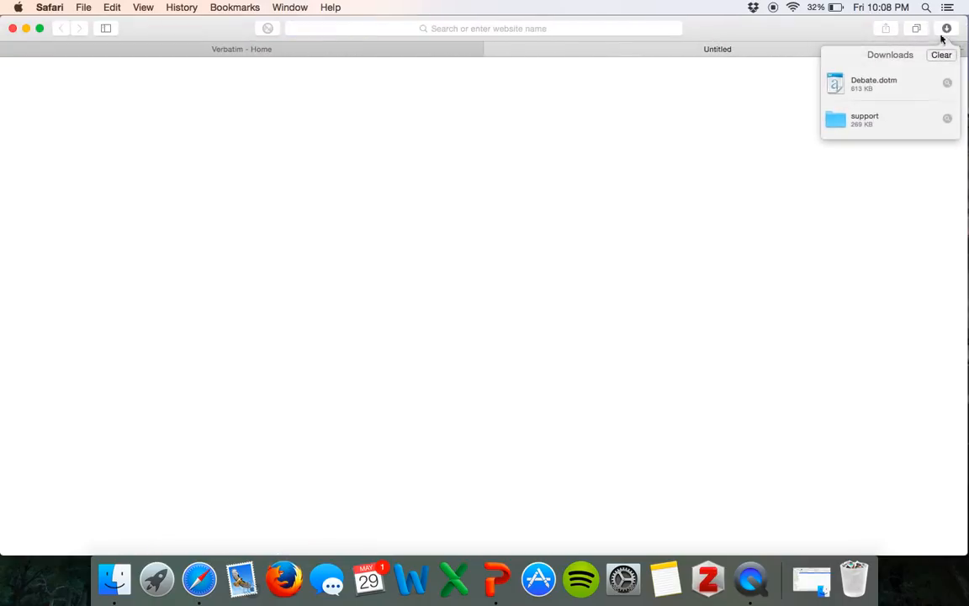
right_click(901, 94)
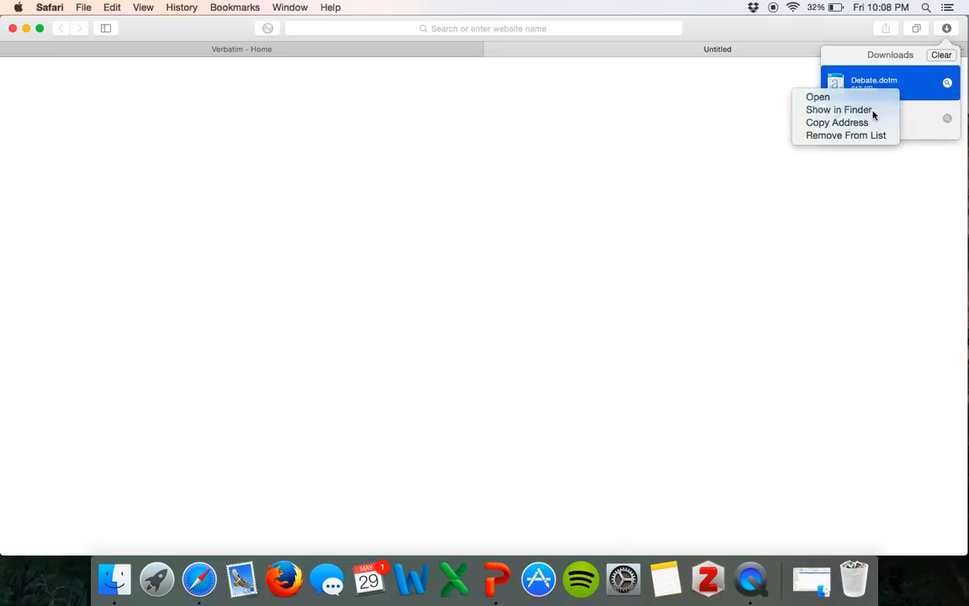
click(875, 111)
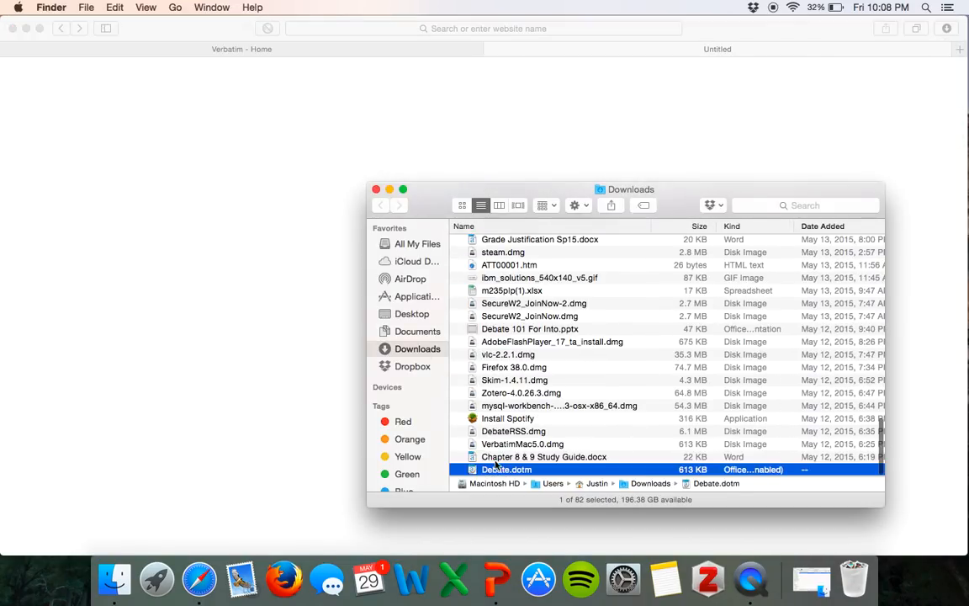
drag(498, 472, 412, 314)
click(390, 189)
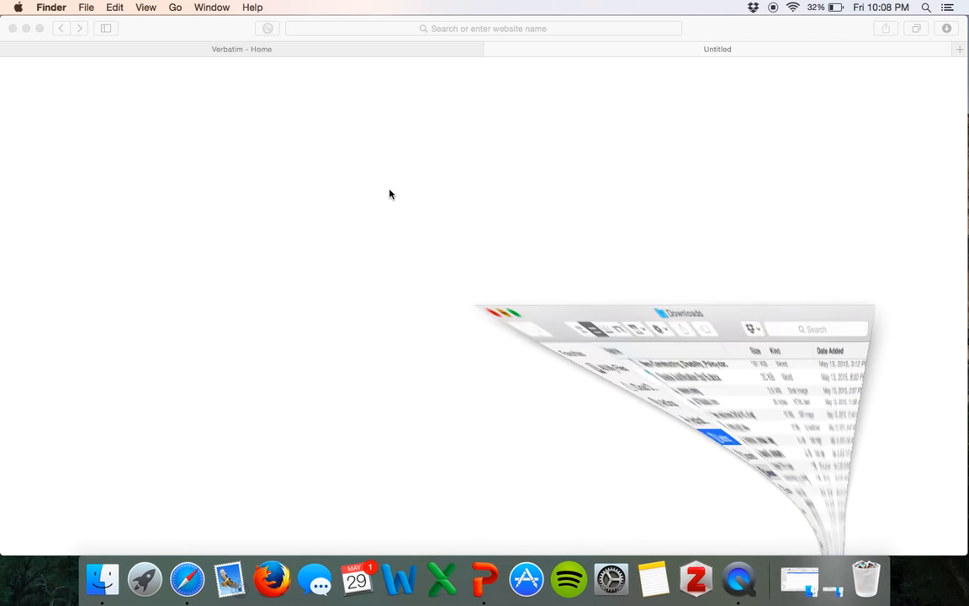
click(26, 28)
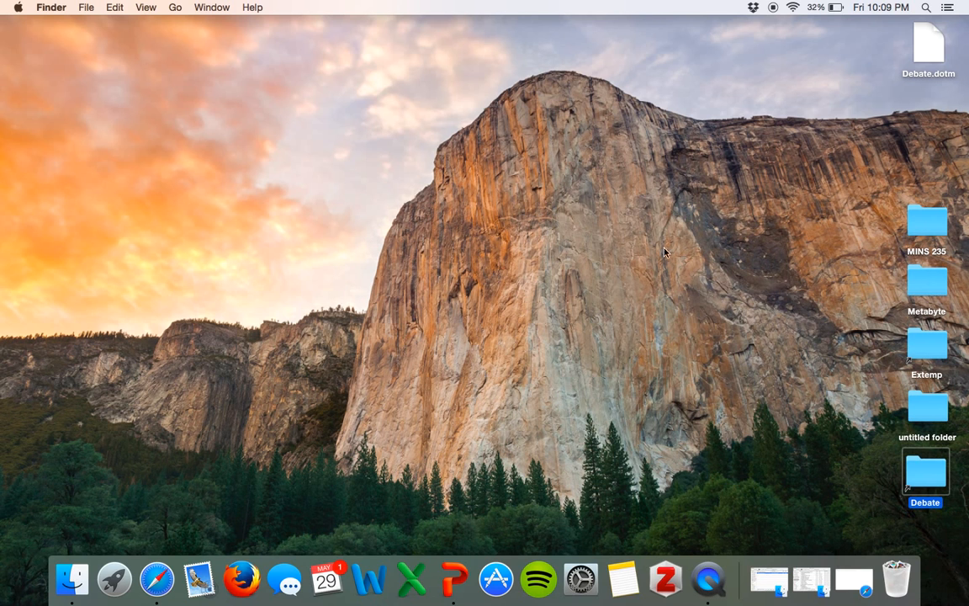
click(157, 580)
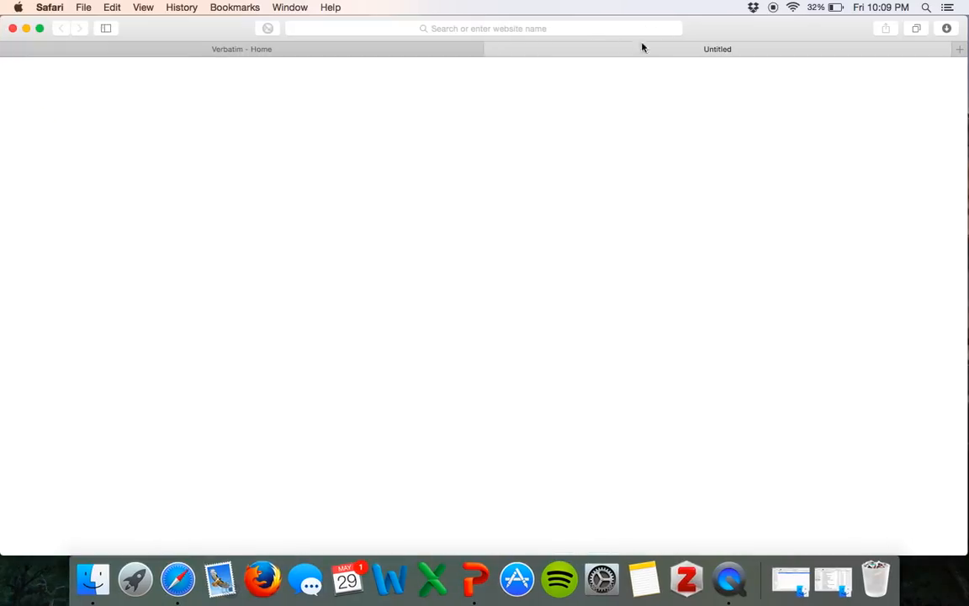
click(571, 28)
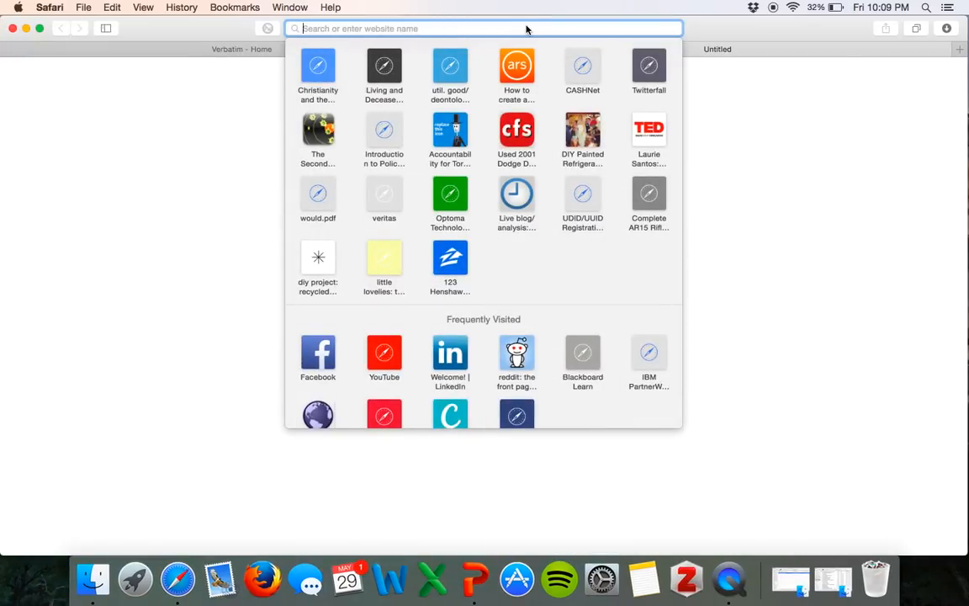
text(www.)
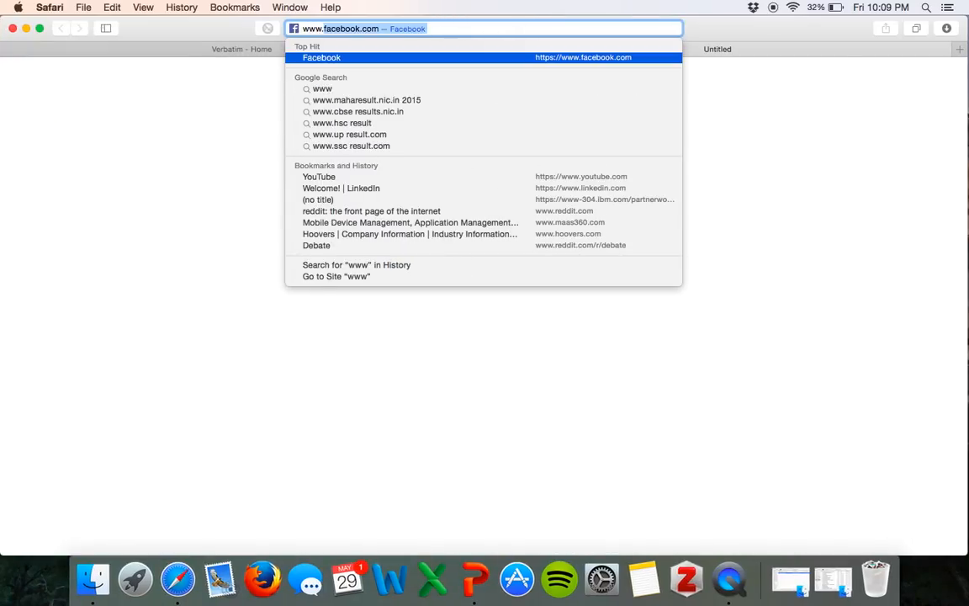
text(tinyurl)
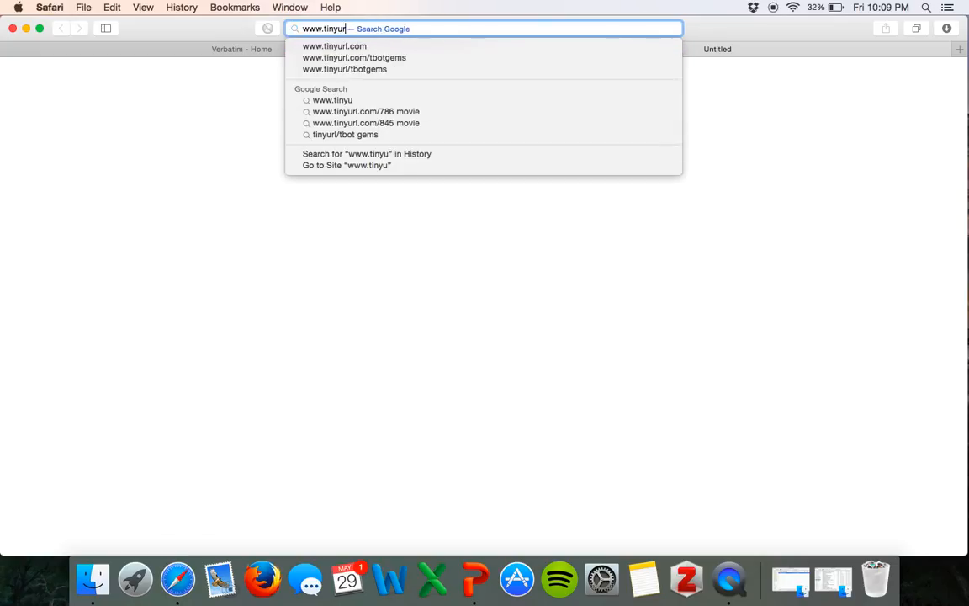
text(.c)
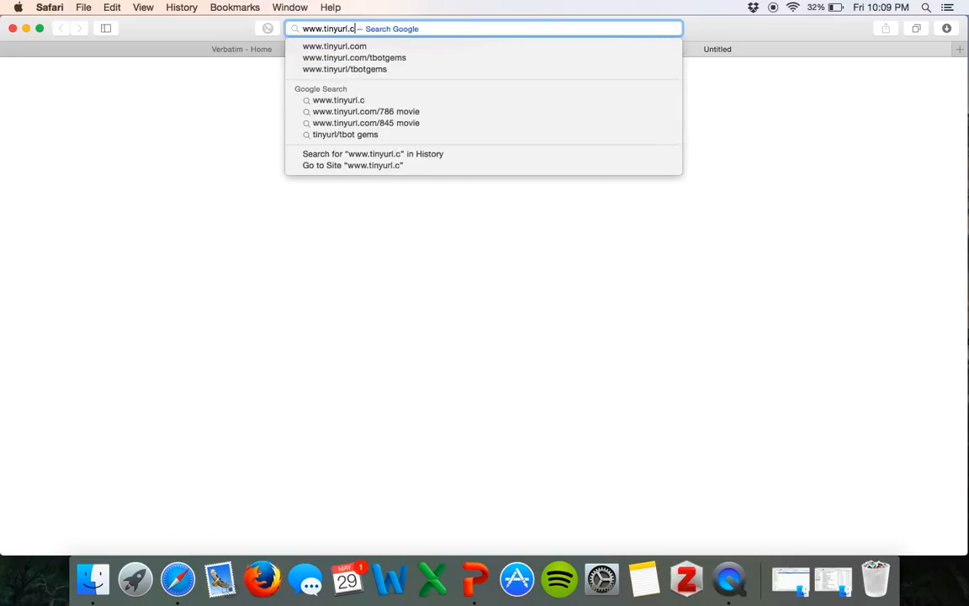
text(om/c)
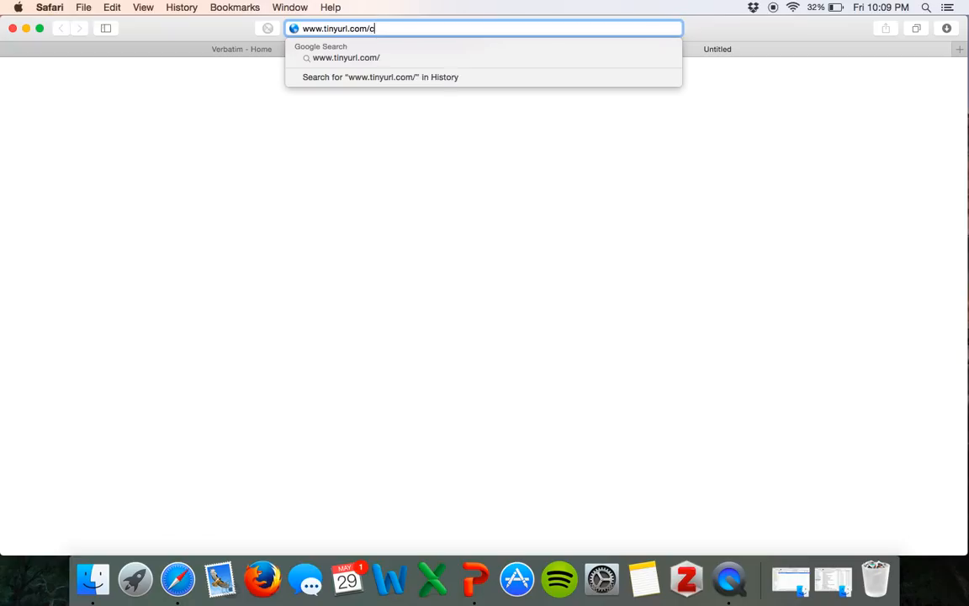
text(hicooffi)
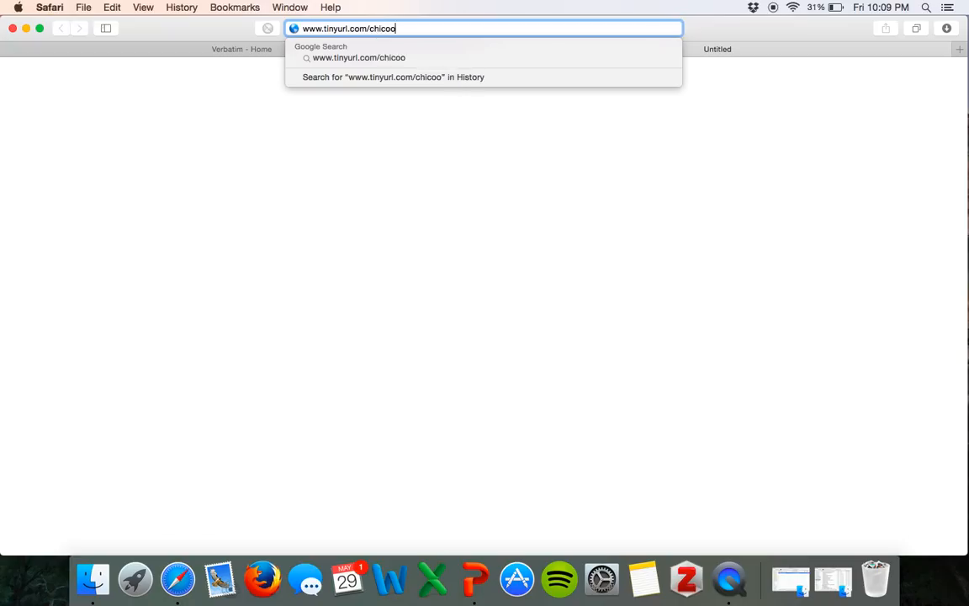
text(ce)
key(Return)
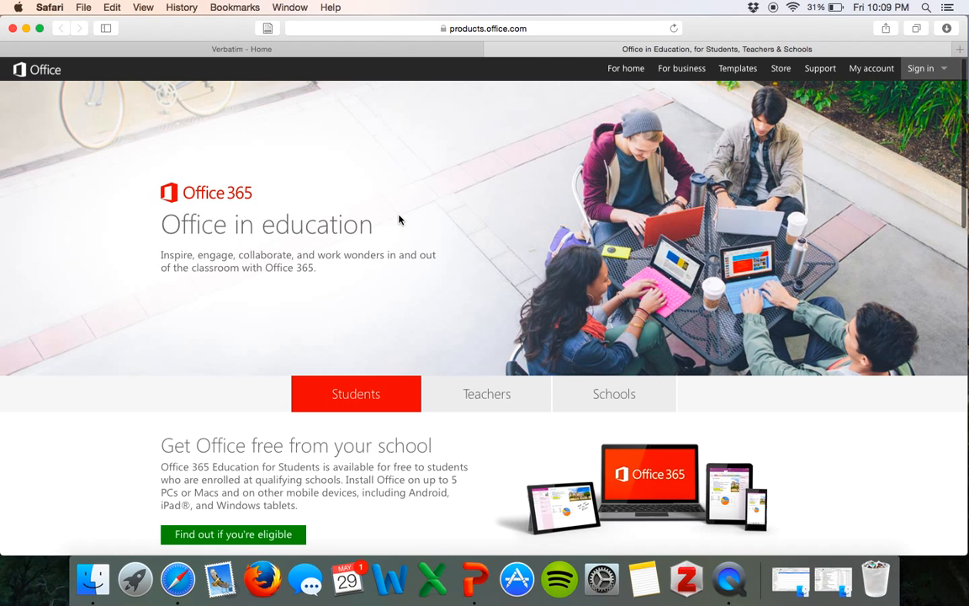
Open the student eligibility check for free Office 365 Education and activate the school email address field
scroll(378, 293, down, 5)
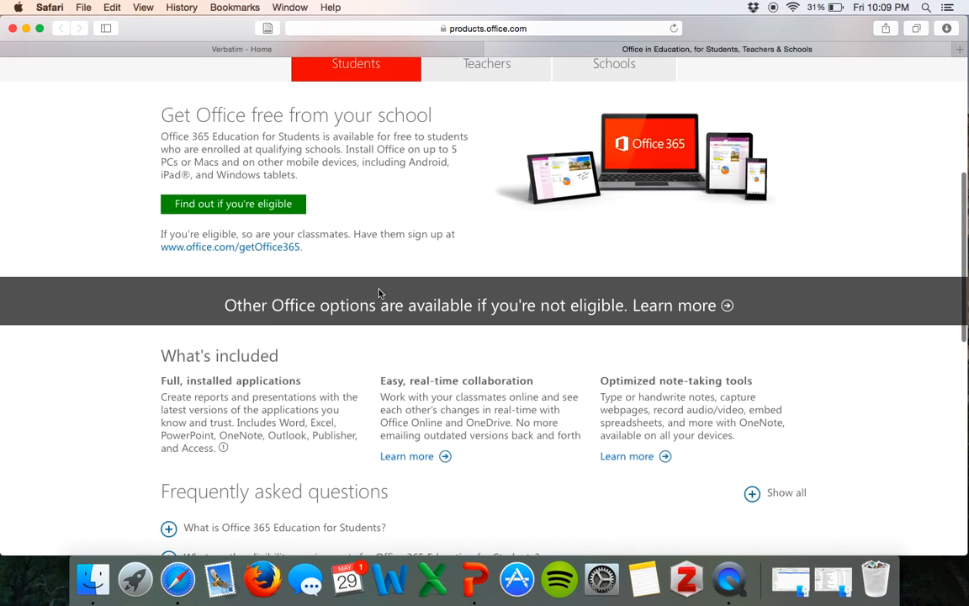
scroll(378, 292, up, 1)
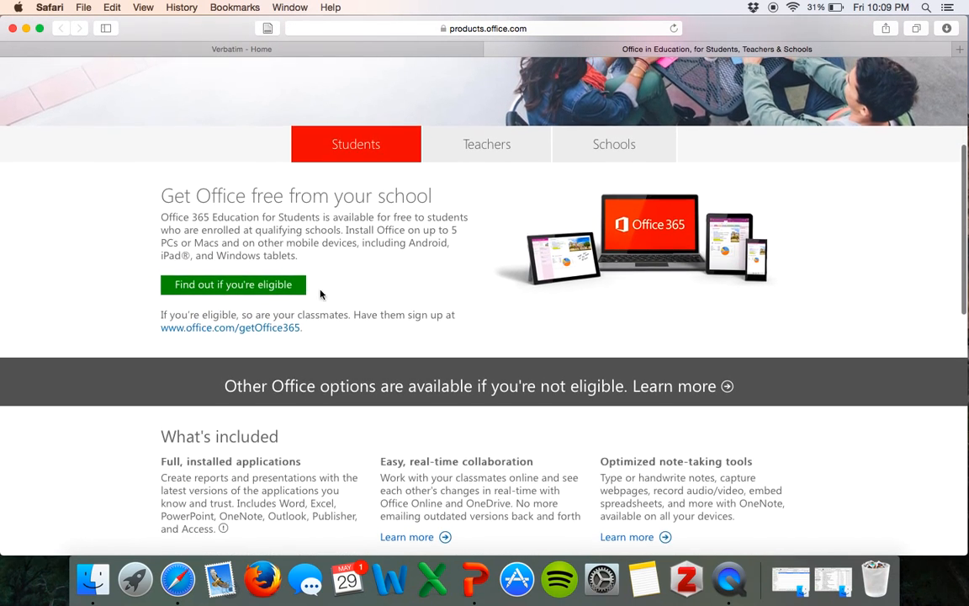
click(270, 285)
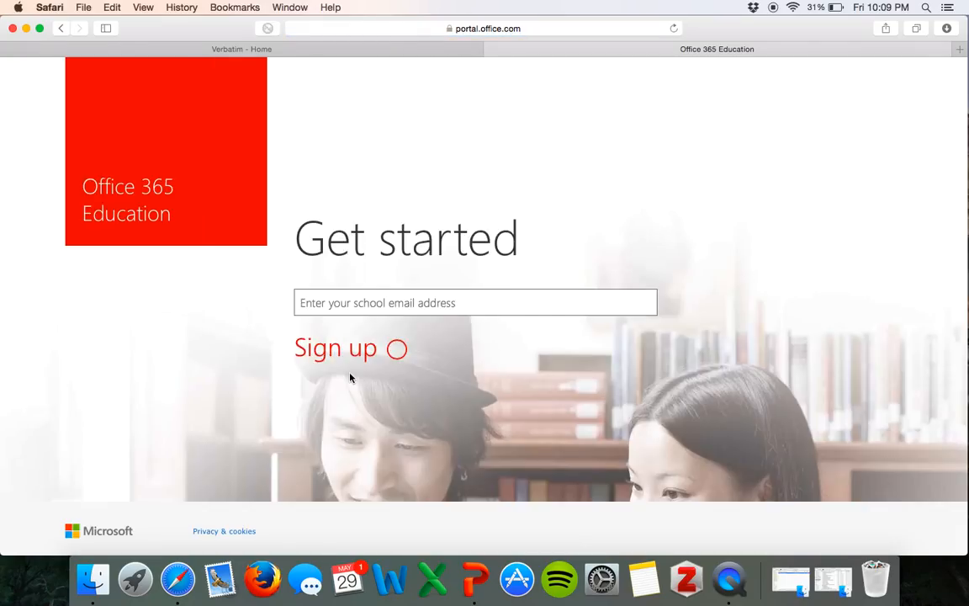
click(399, 304)
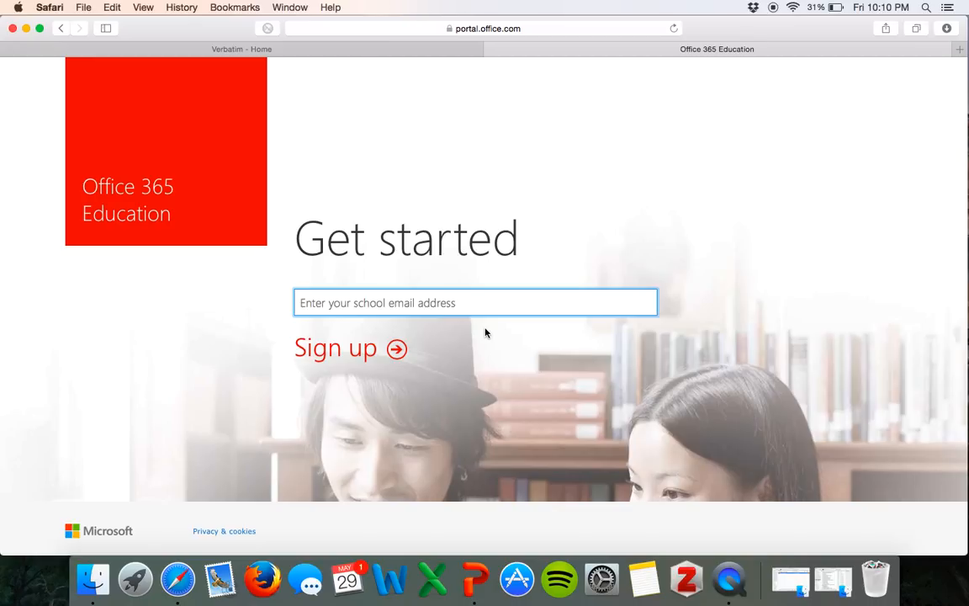
Minimize the browser window, switch to Word and create a blank Word Document from the gallery
click(26, 28)
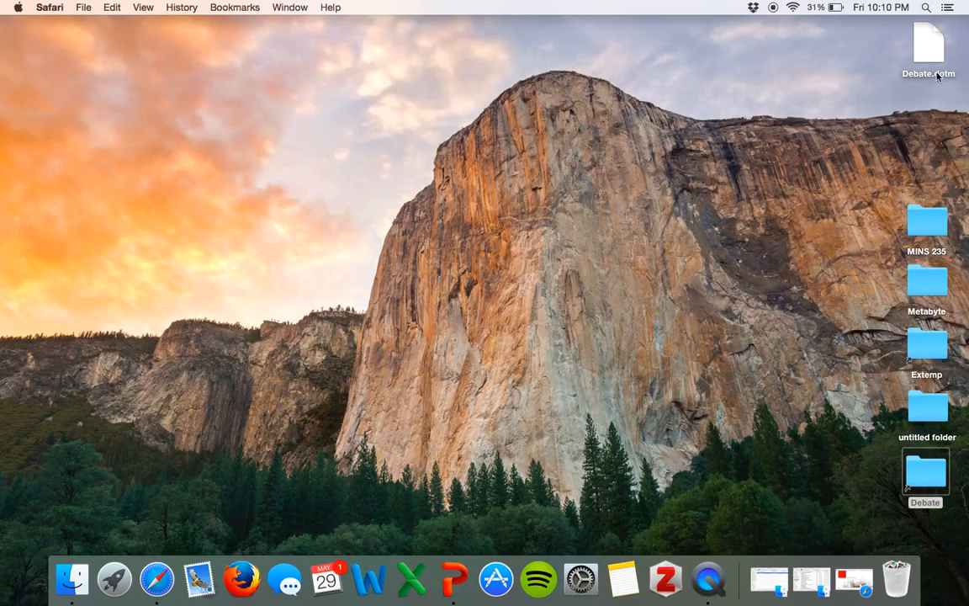
mouse_move(939, 34)
click(371, 591)
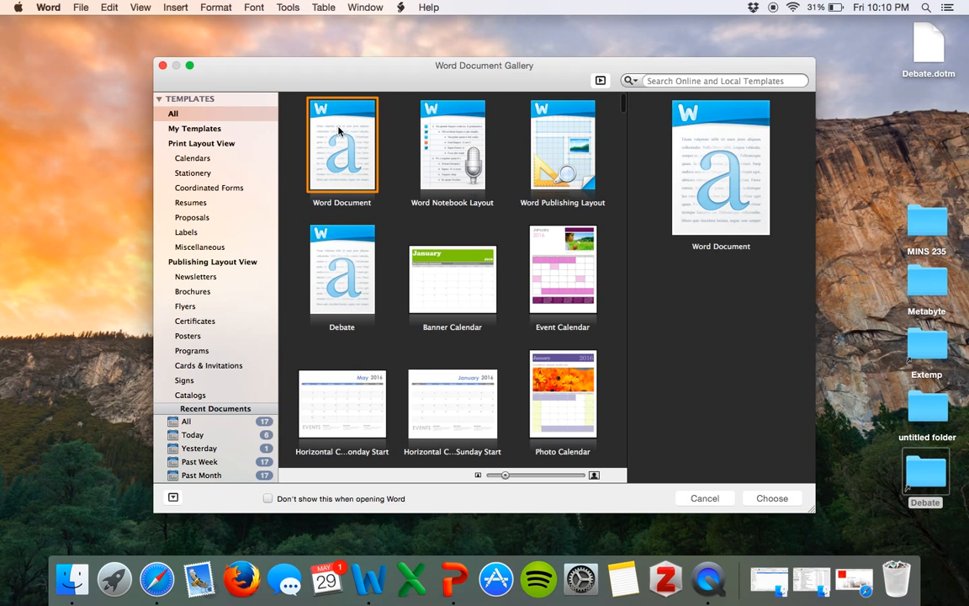
double_click(341, 134)
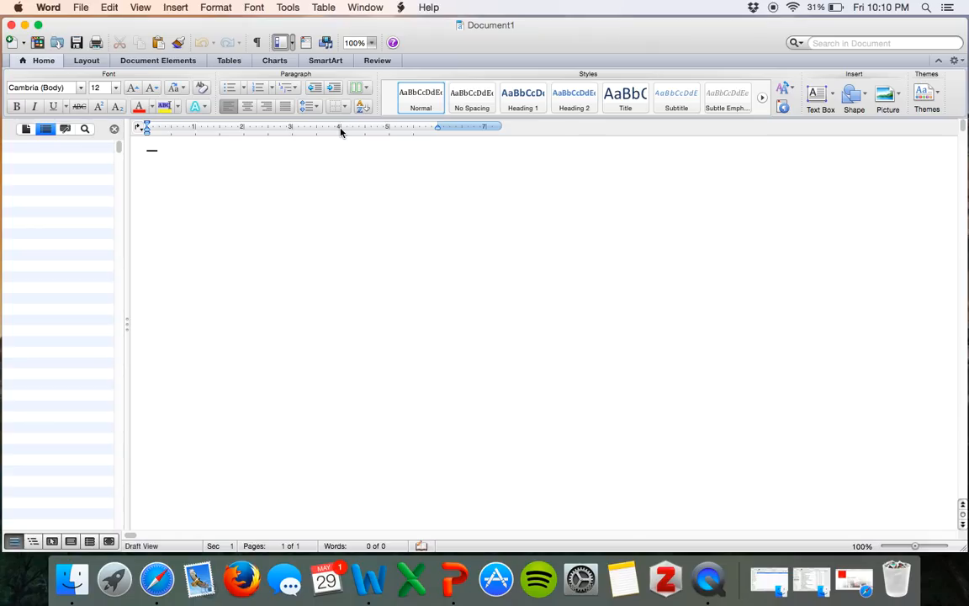
Open the Debate.dotm template from the Desktop in Word
click(81, 7)
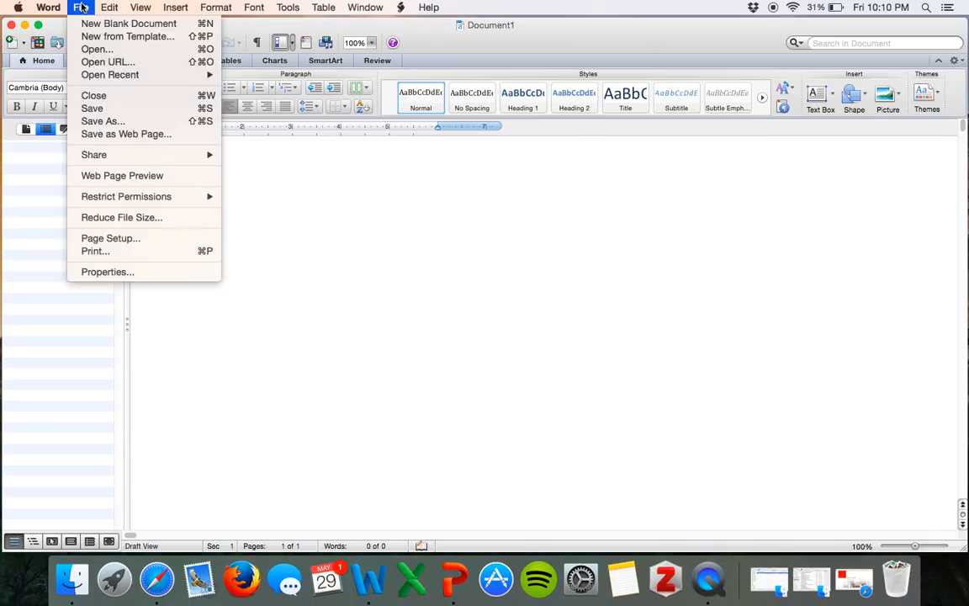
click(115, 52)
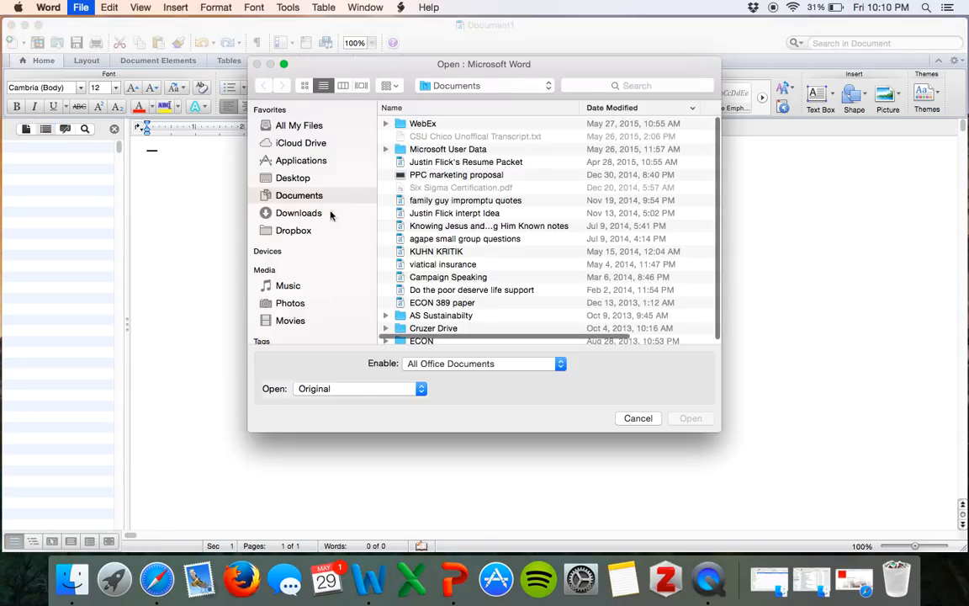
click(286, 178)
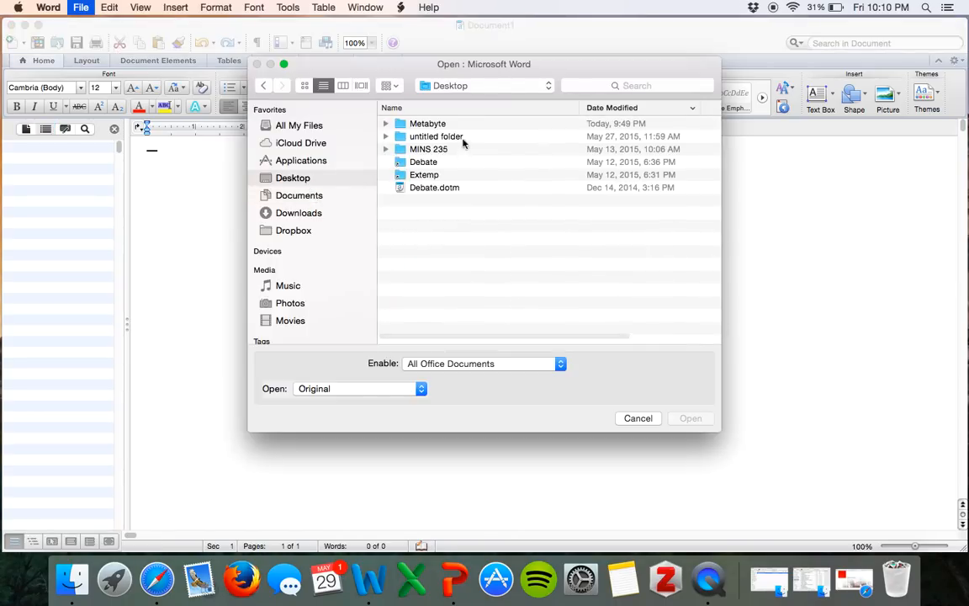
click(444, 185)
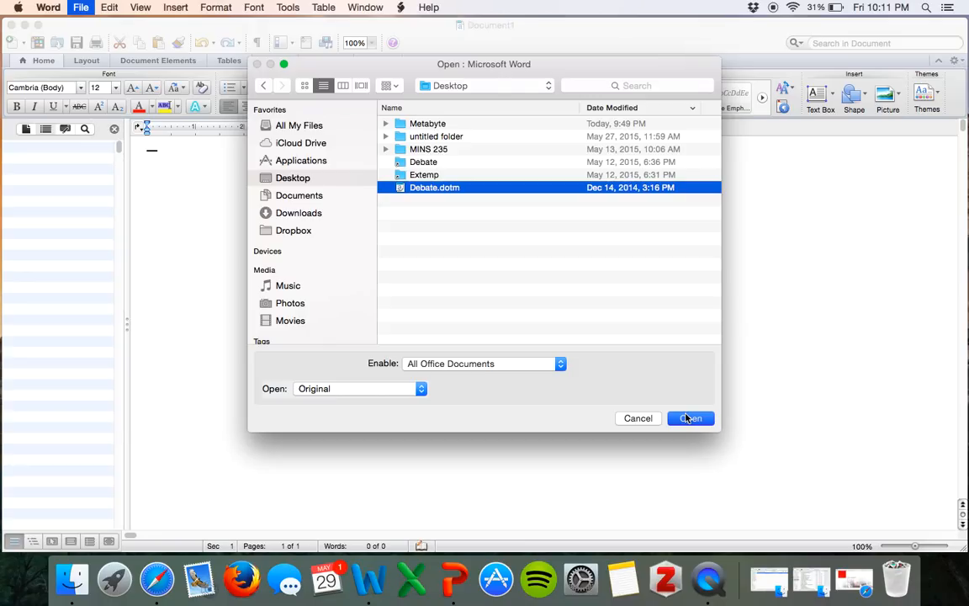
click(687, 419)
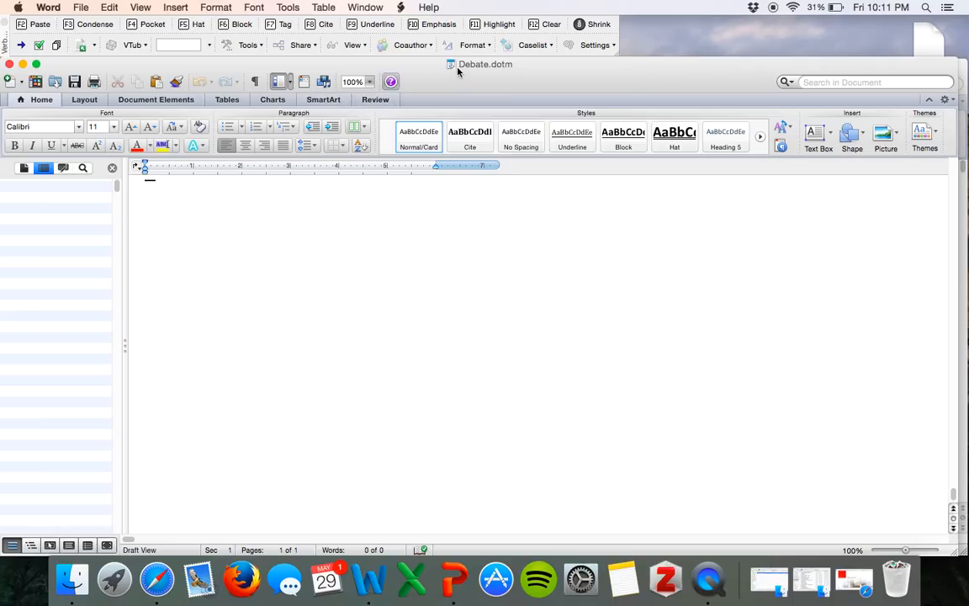
Bring up the Save As settings for Debate.dotm to view its template folder and file format, and cancel without saving
click(81, 8)
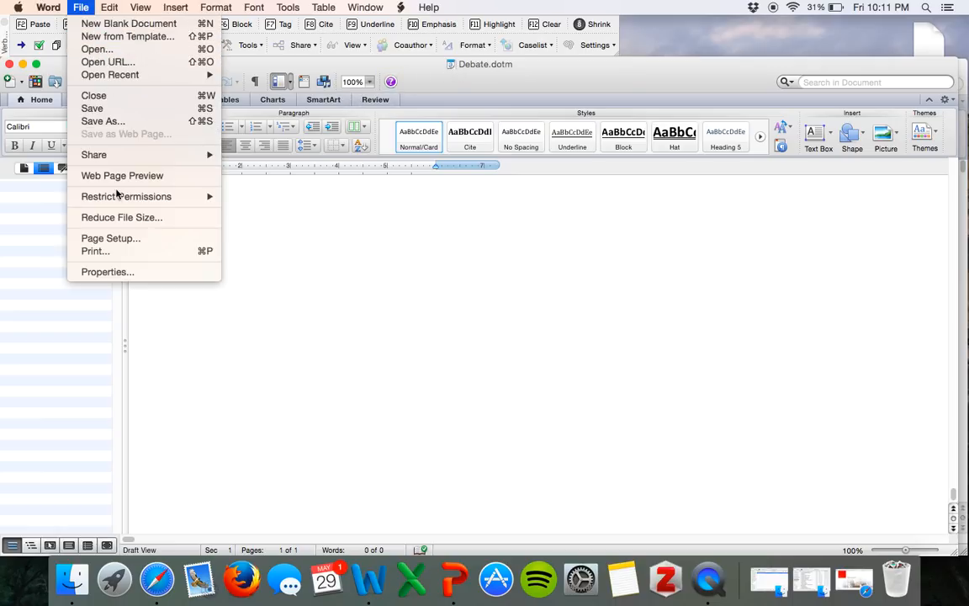
click(99, 121)
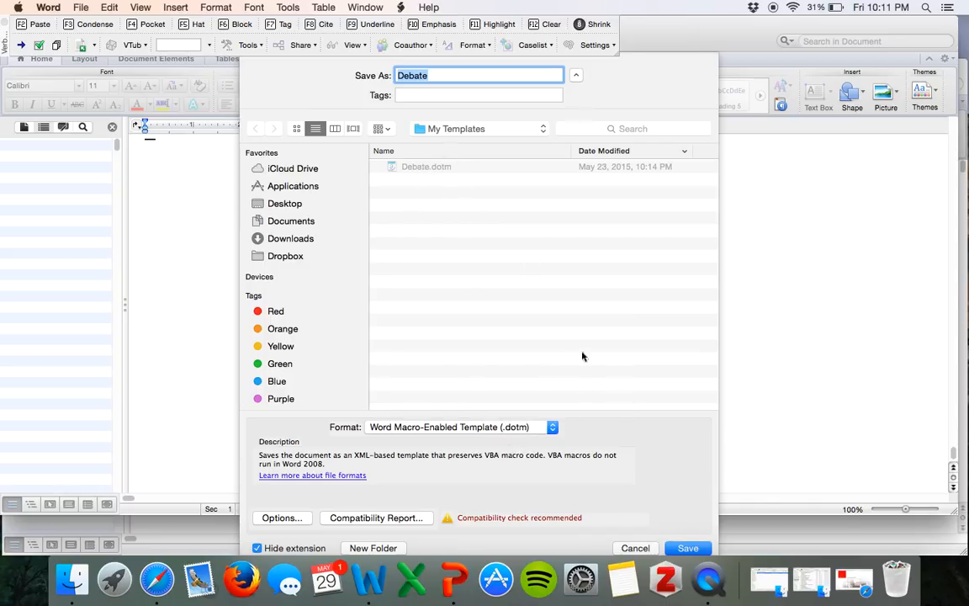
click(636, 548)
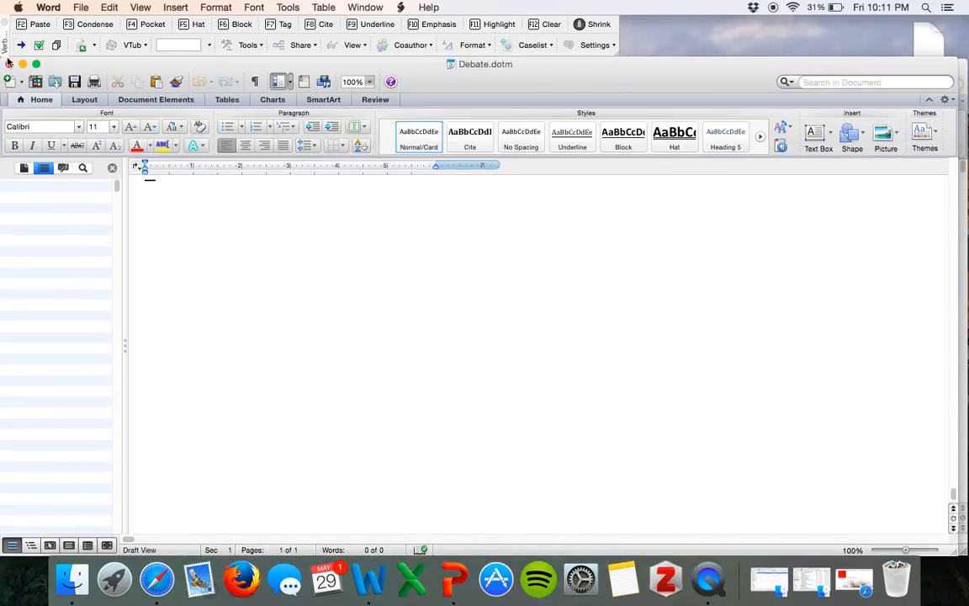
Close the Debate.dotm document and quit Word
click(9, 65)
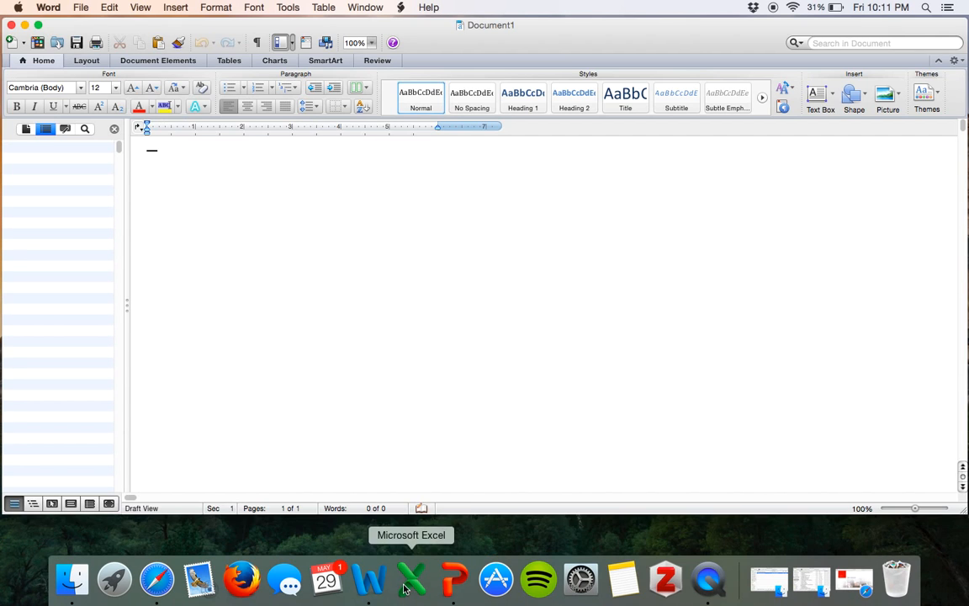
right_click(369, 579)
click(379, 535)
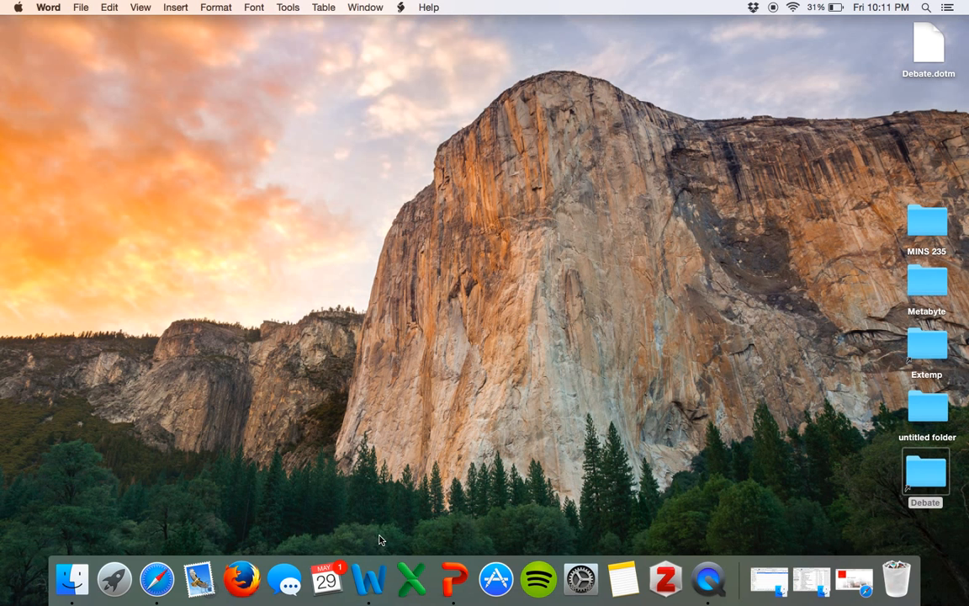
Move Debate.dotm from the Desktop to the Trash and permanently empty the Trash
click(932, 44)
key(super+BackSpace)
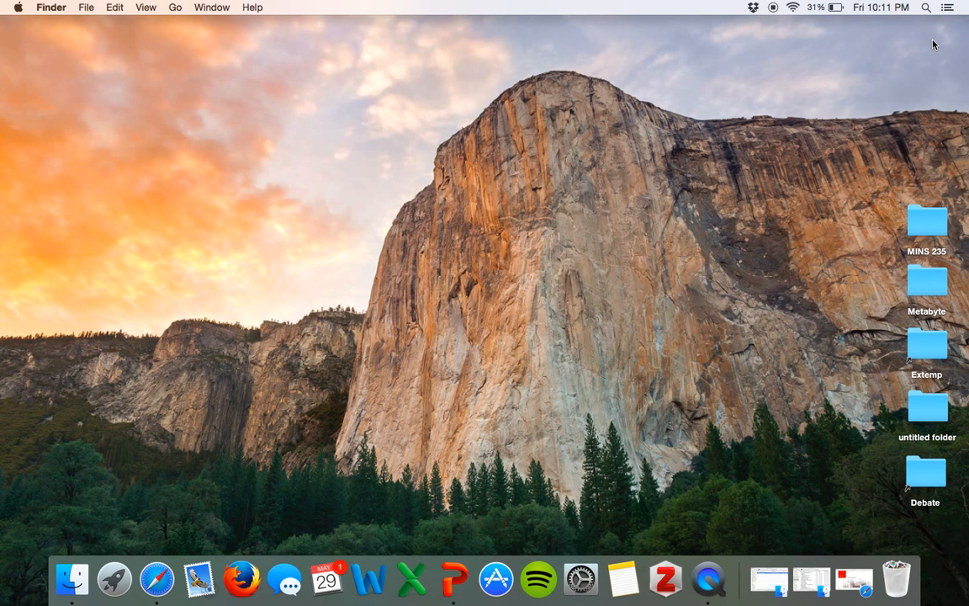
click(896, 579)
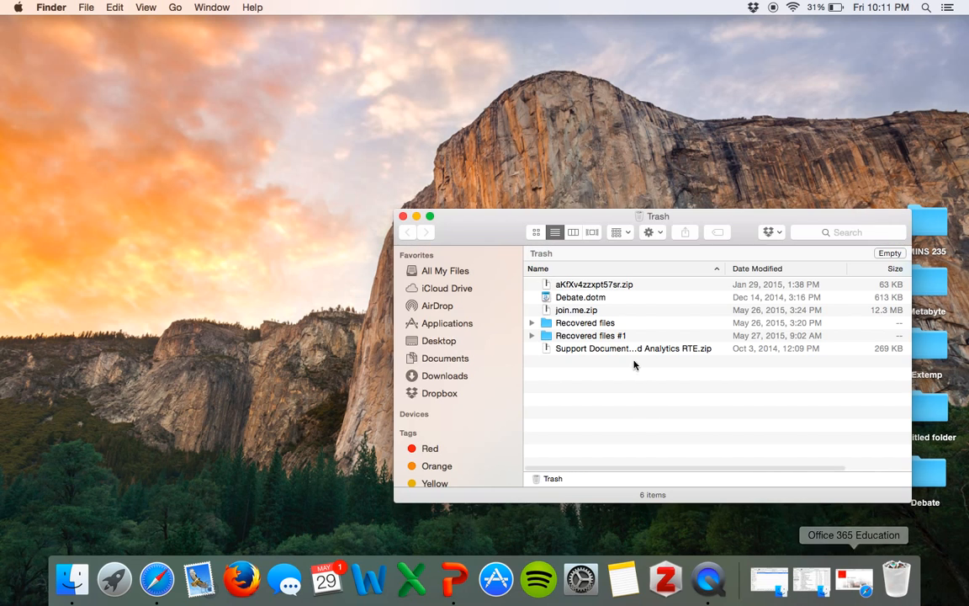
click(597, 297)
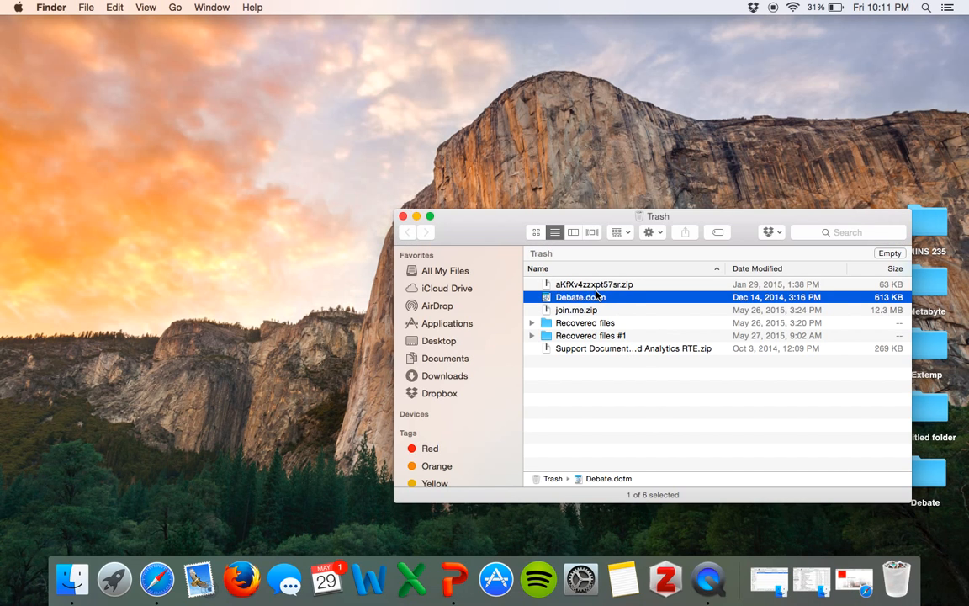
click(890, 254)
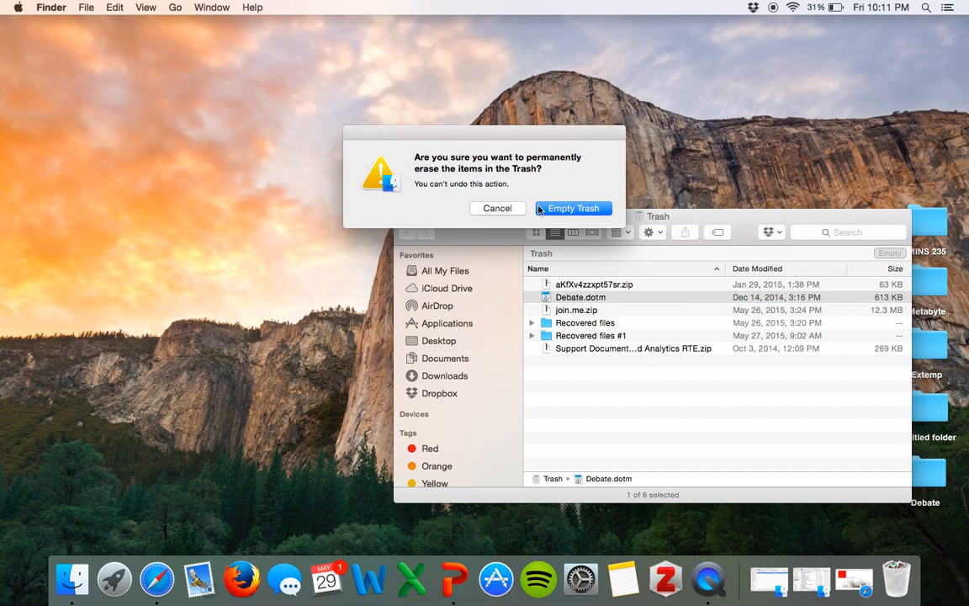
click(548, 212)
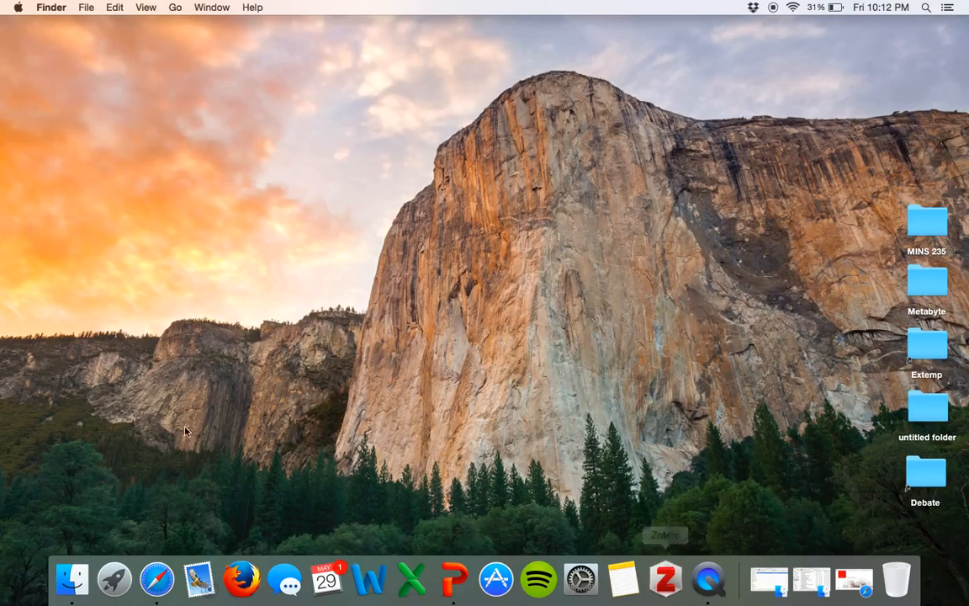
Switch to the Zotero desktop app and look through the library's collections, showing the delivery collection
click(154, 584)
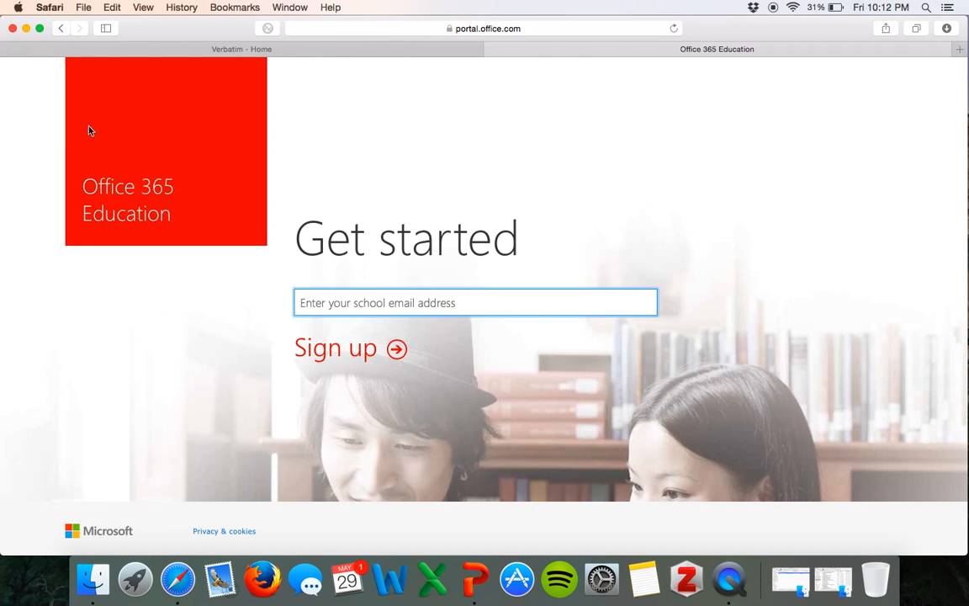
click(26, 28)
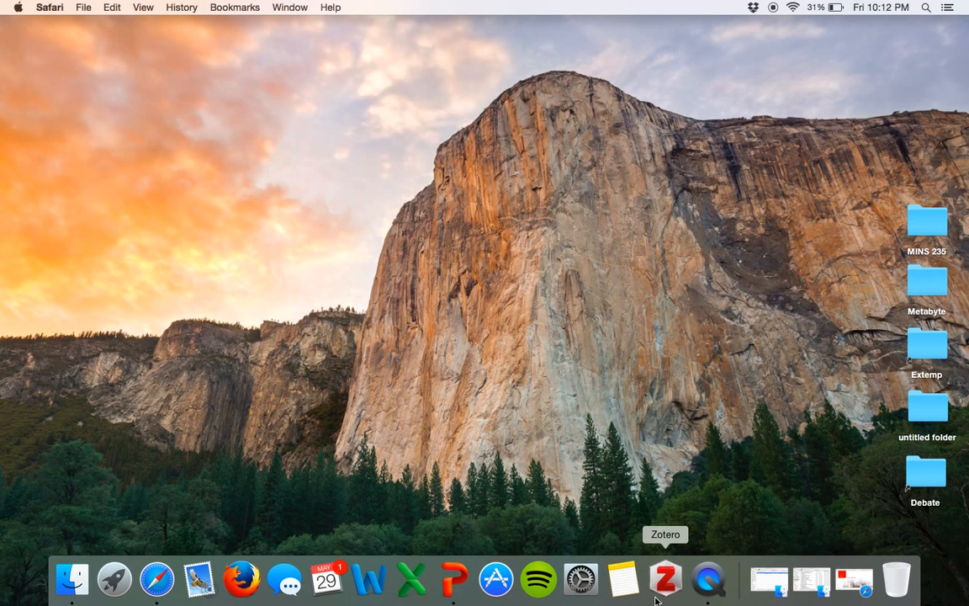
click(656, 589)
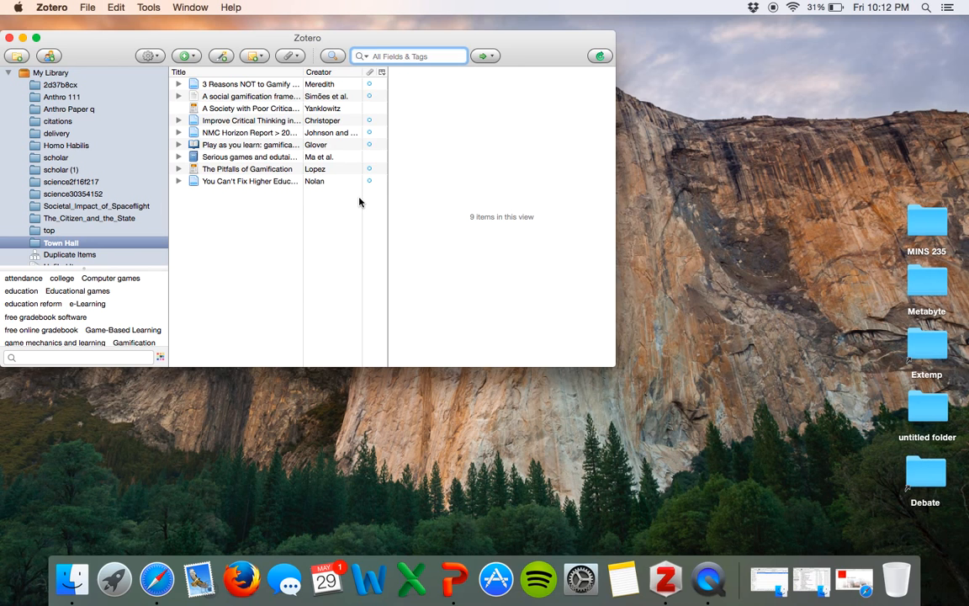
scroll(115, 116, down, 2)
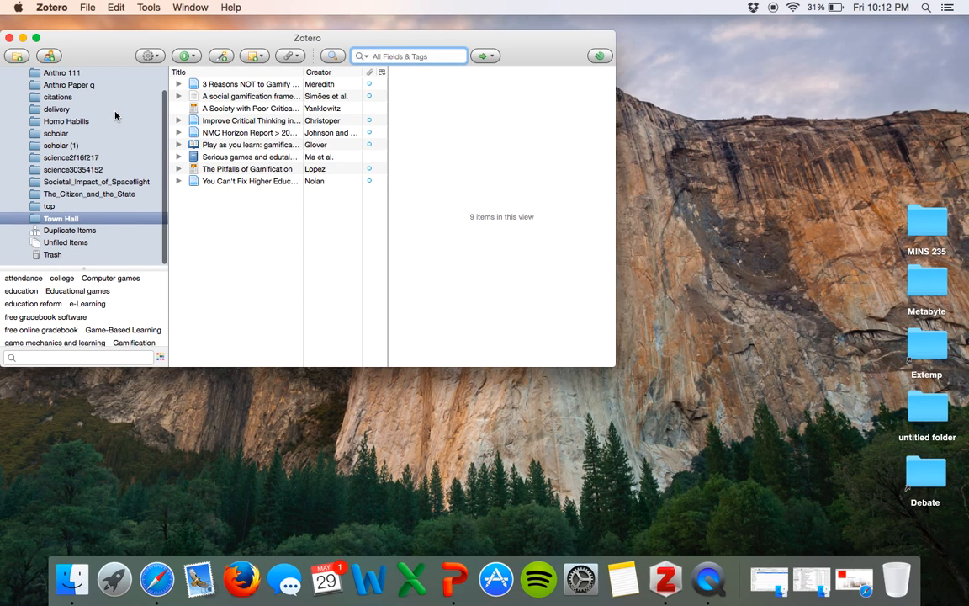
scroll(115, 115, up, 2)
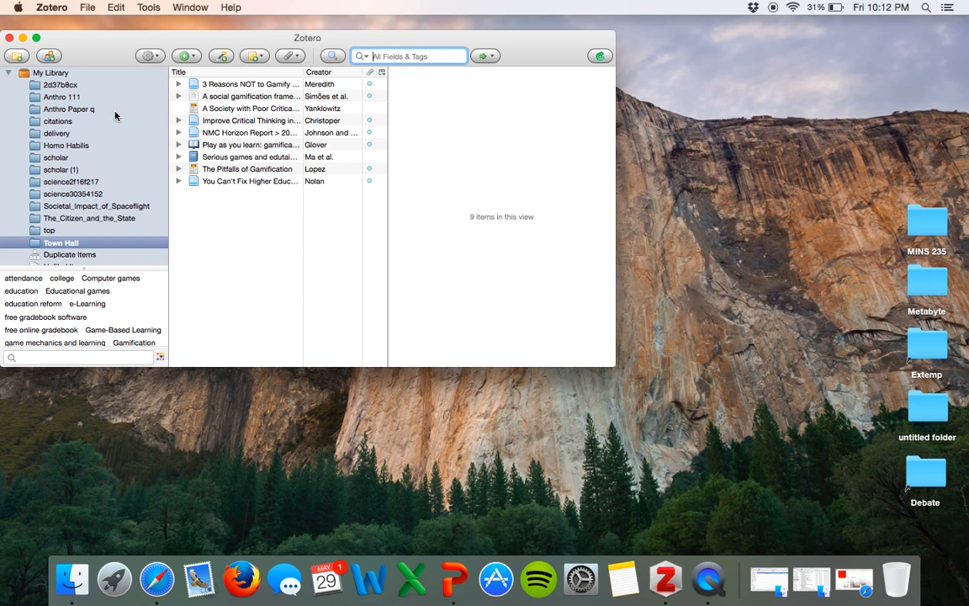
click(63, 123)
click(56, 133)
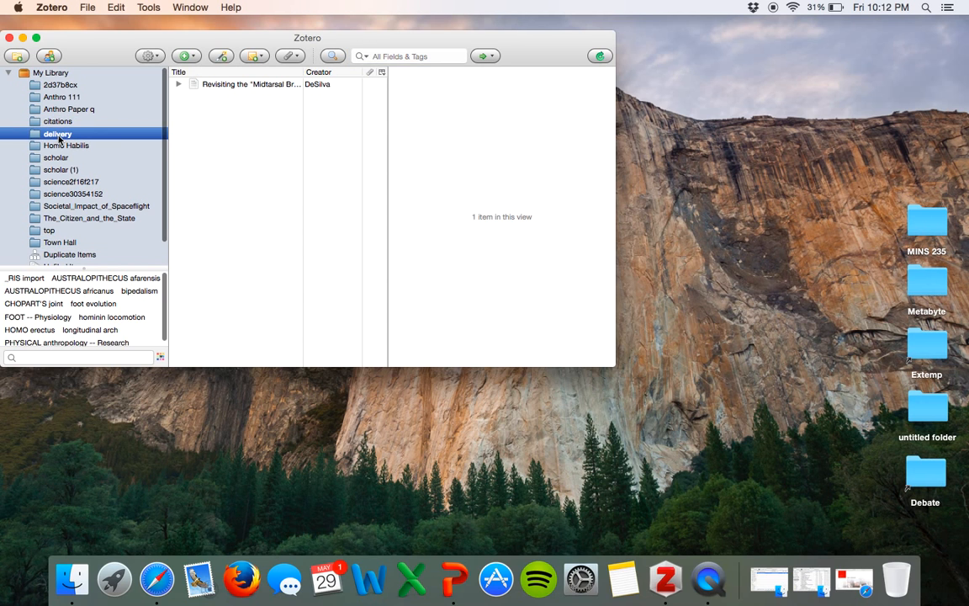
Browse the scholar (1) collection and select the "Rare earth processing" item to view its citation details
click(59, 169)
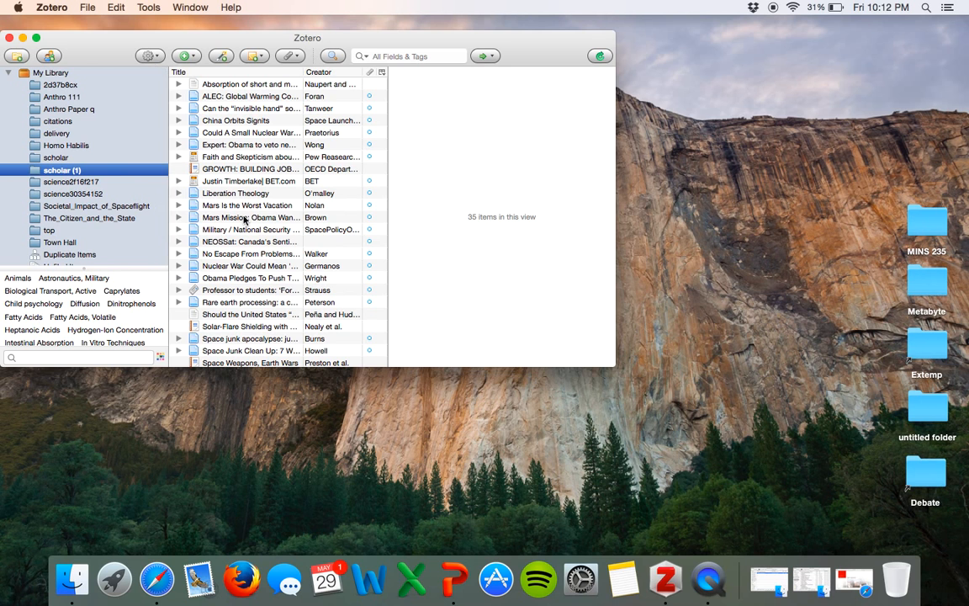
scroll(248, 219, down, 3)
scroll(244, 219, down, 3)
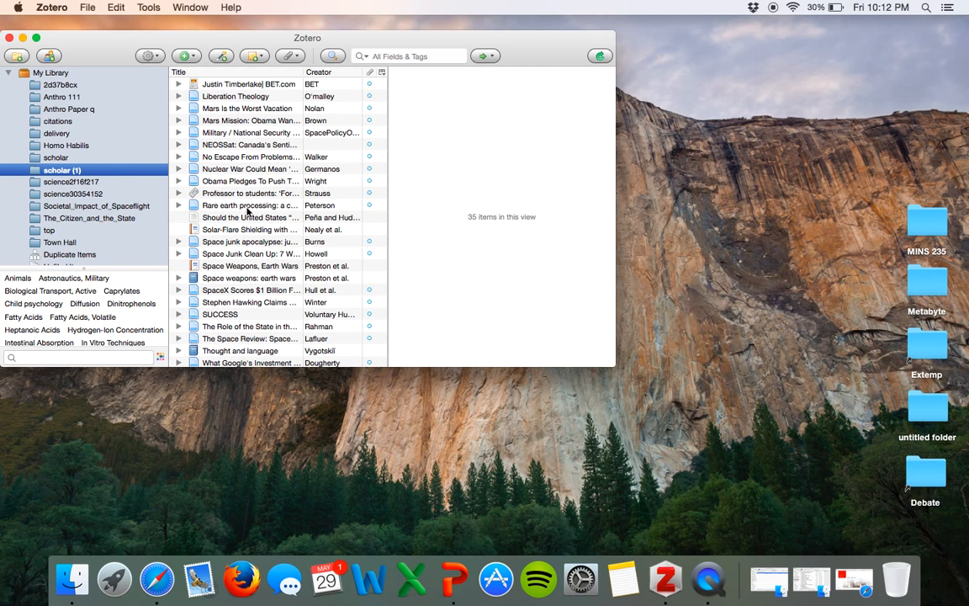
click(248, 207)
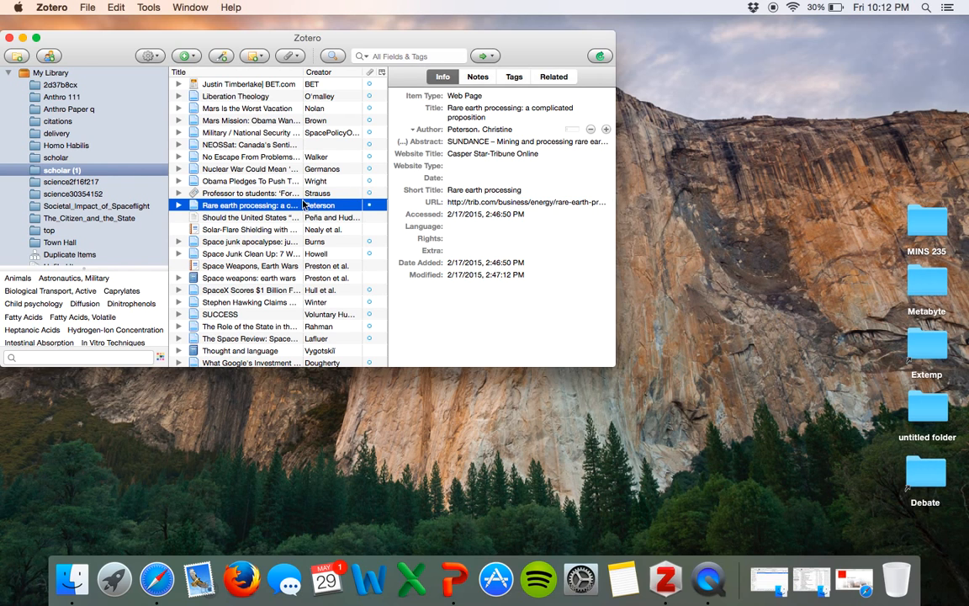
Set up a bibliography from the selected item in American Psychological Association 6th edition style with Copy to Clipboard output, and cancel it
right_click(248, 206)
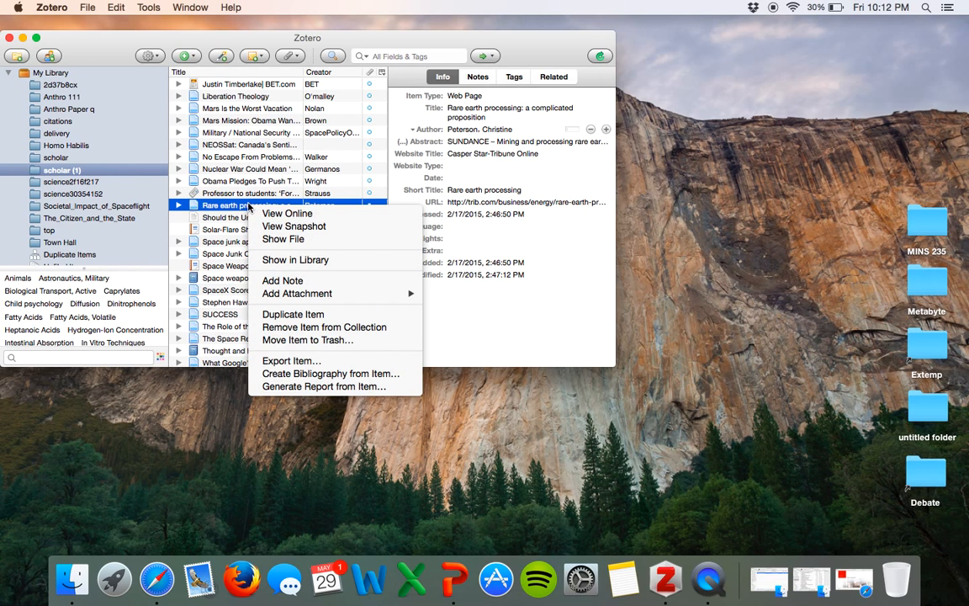
click(328, 374)
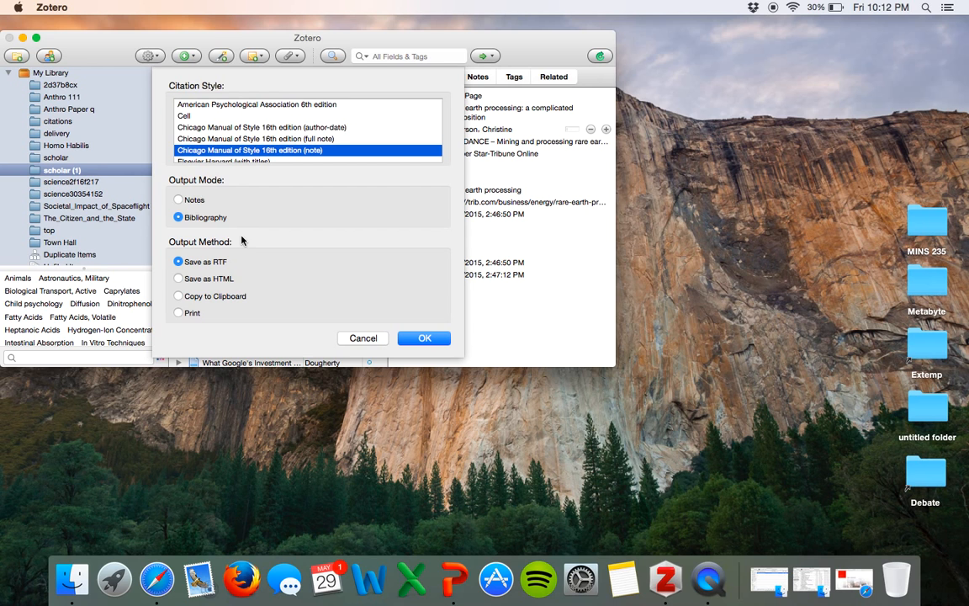
scroll(266, 128, down, 3)
scroll(266, 128, up, 4)
scroll(266, 128, down, 1)
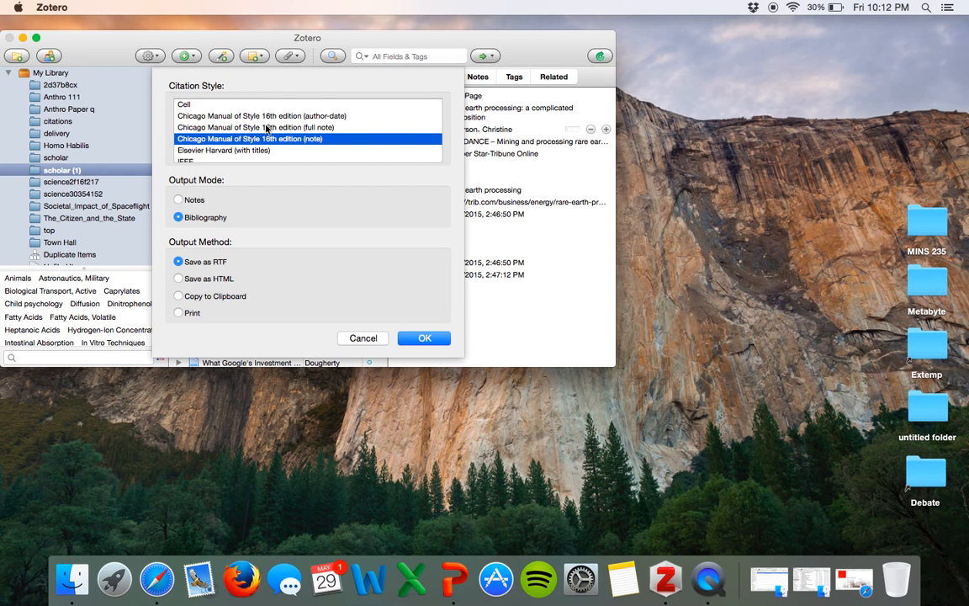
scroll(265, 128, up, 1)
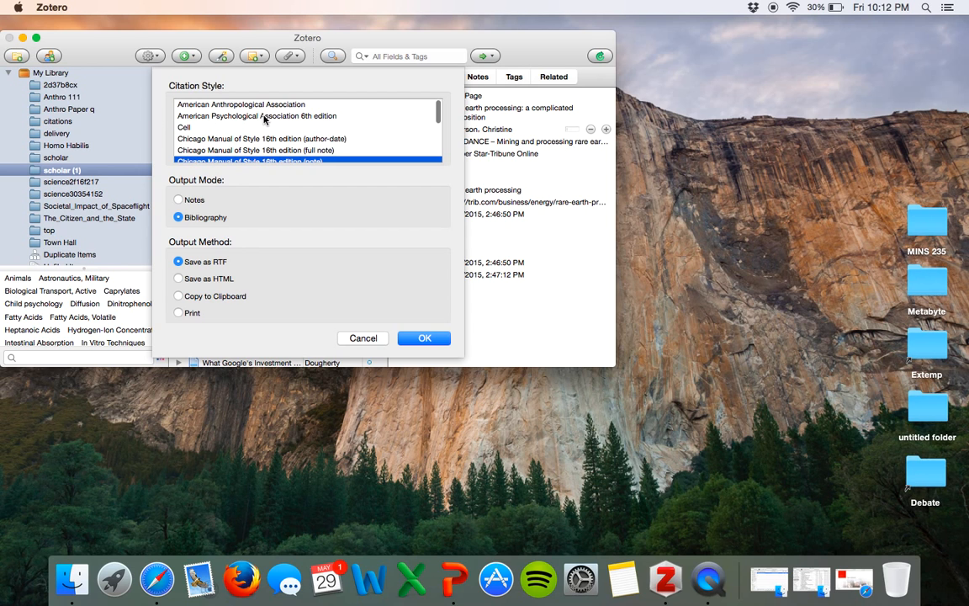
click(263, 116)
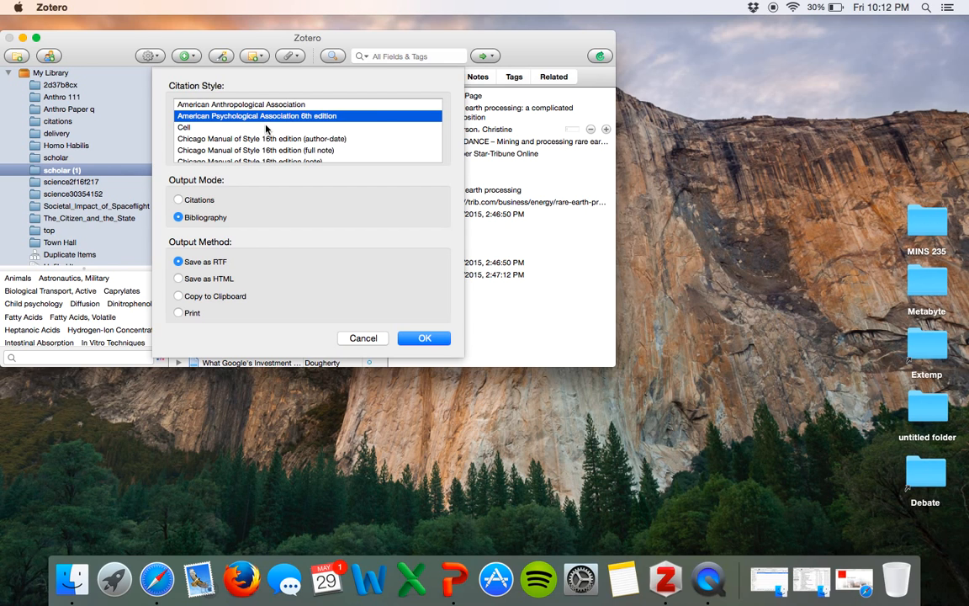
click(179, 297)
click(363, 338)
Minimize Zotero, return to Safari and load zotero.org in the Office 365 Education tab
click(25, 39)
click(157, 579)
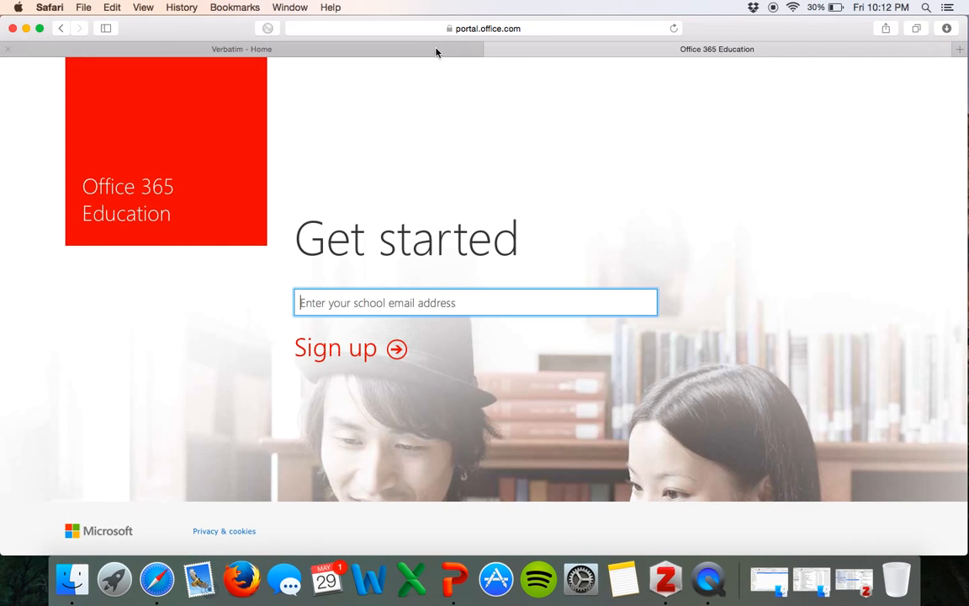
click(449, 28)
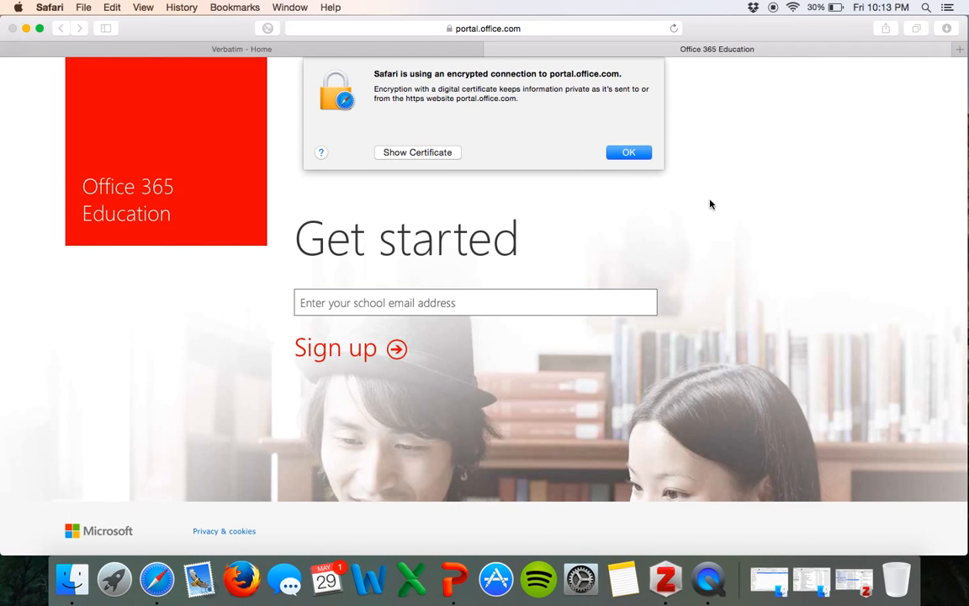
click(627, 151)
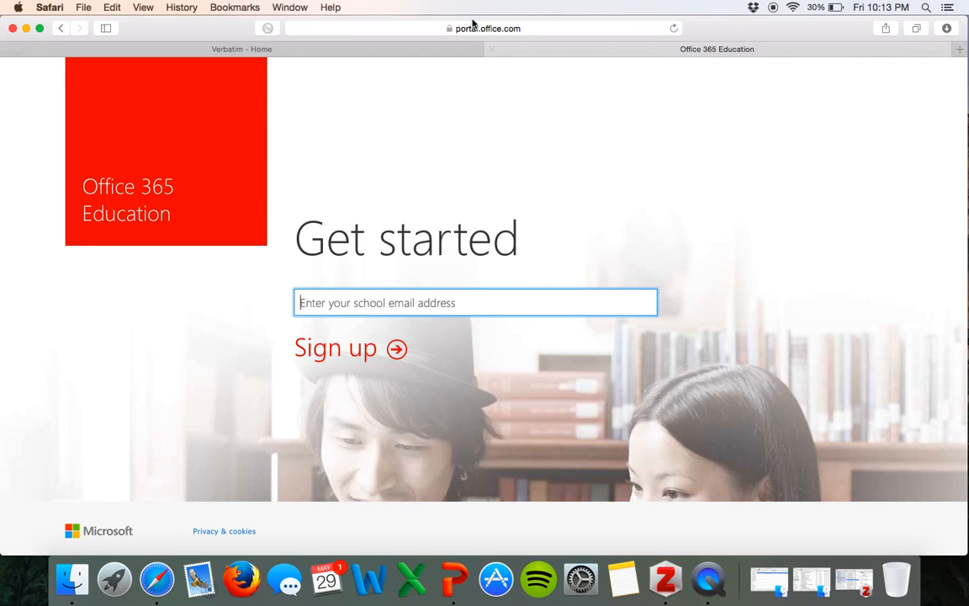
click(465, 29)
key(BackSpace)
text(zotero.org)
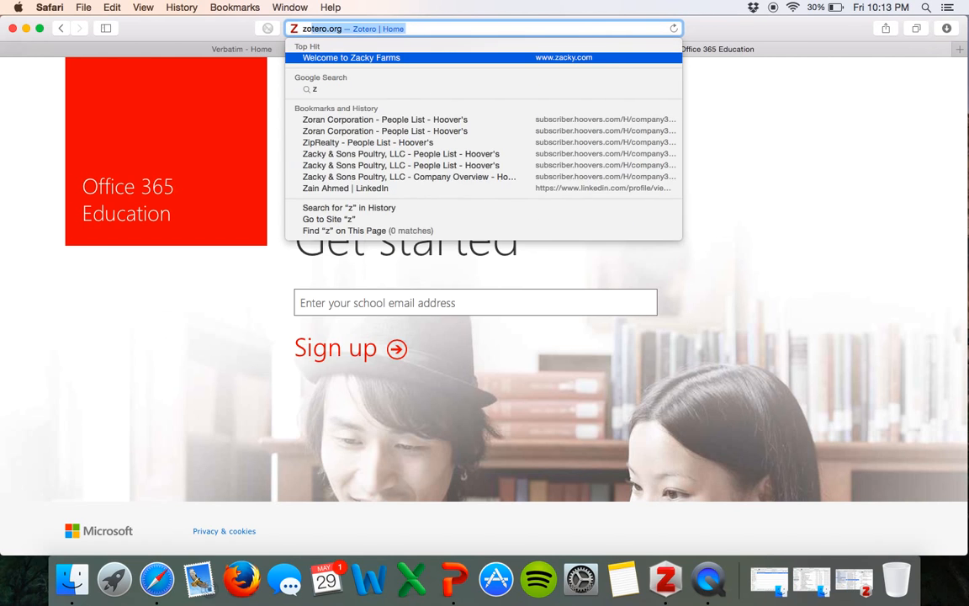
key(Return)
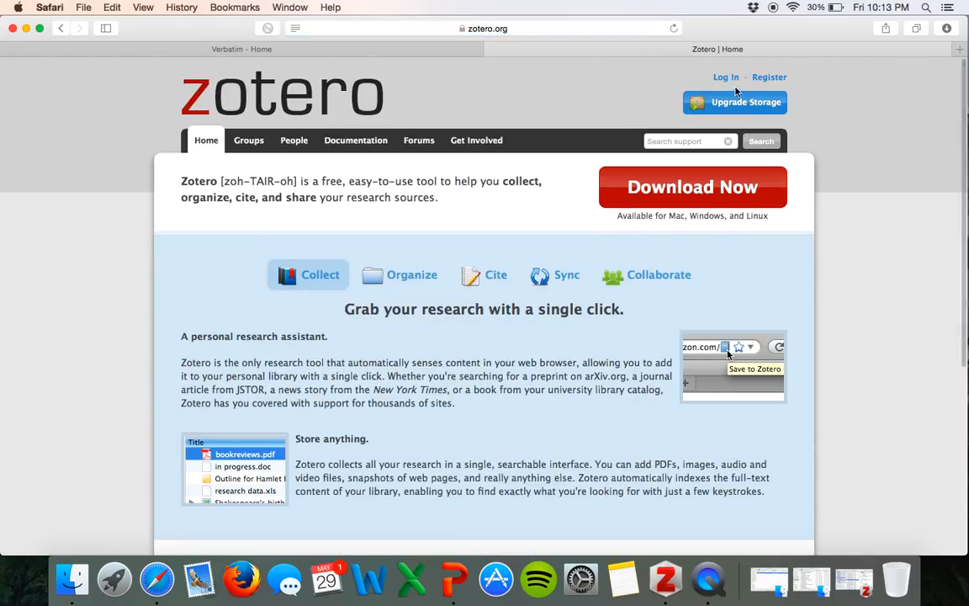
Log in to the Zotero account on the website to view its online library
click(726, 76)
click(217, 406)
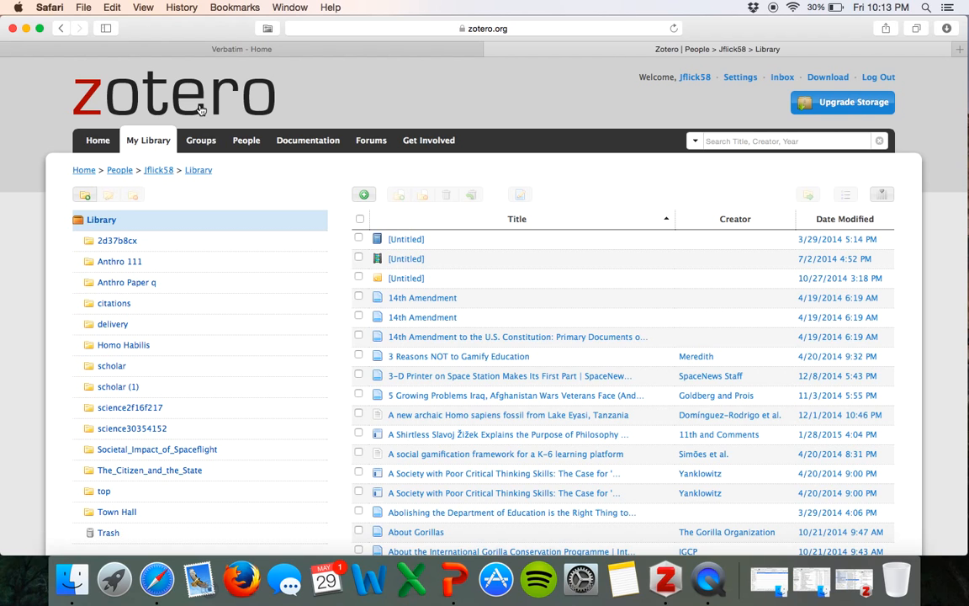
Open the Zotero download page and review the Zotero Standalone version, its browser extensions and the Firefox alternative
click(828, 76)
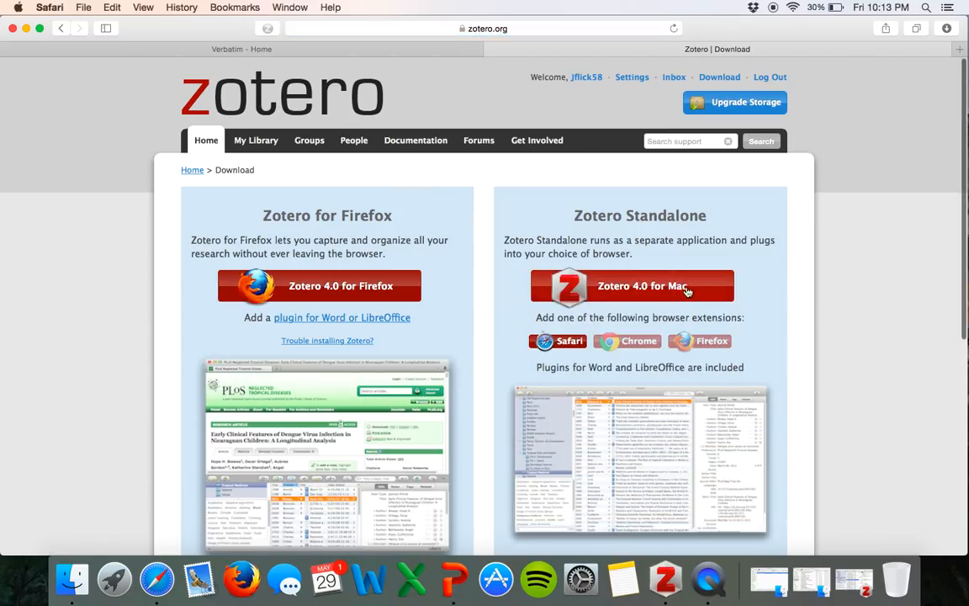
drag(573, 215, 705, 216)
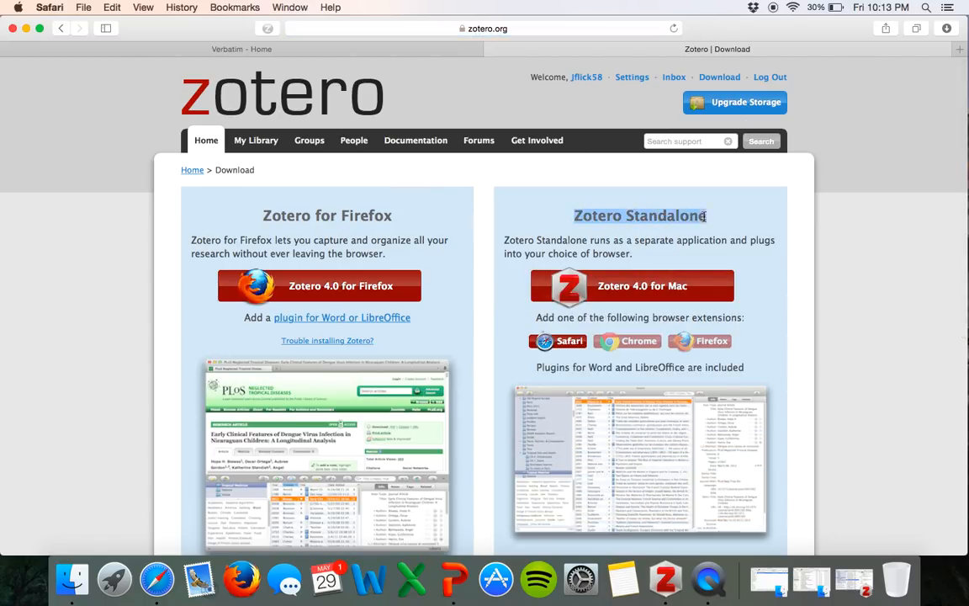
click(714, 217)
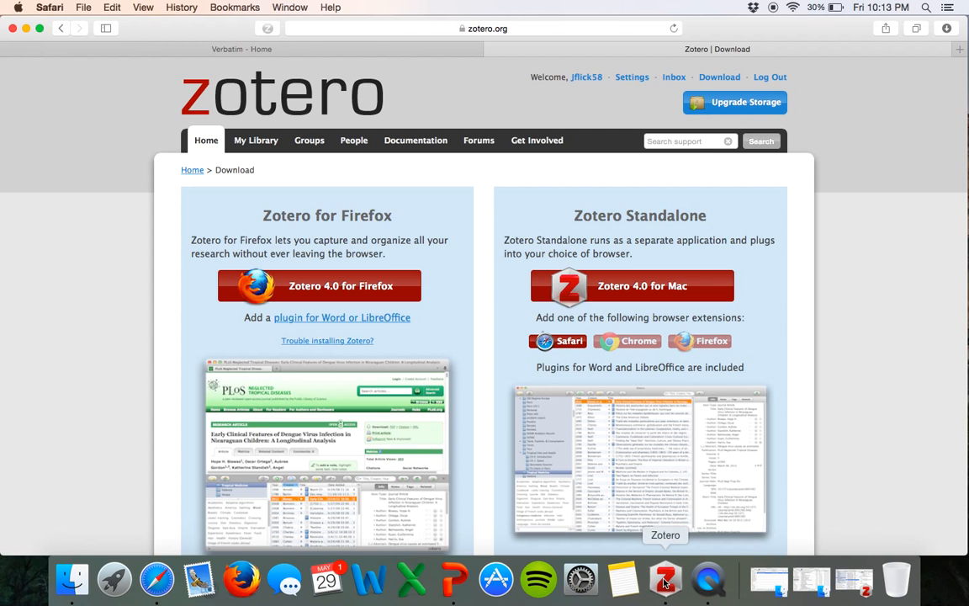
scroll(735, 266, down, 3)
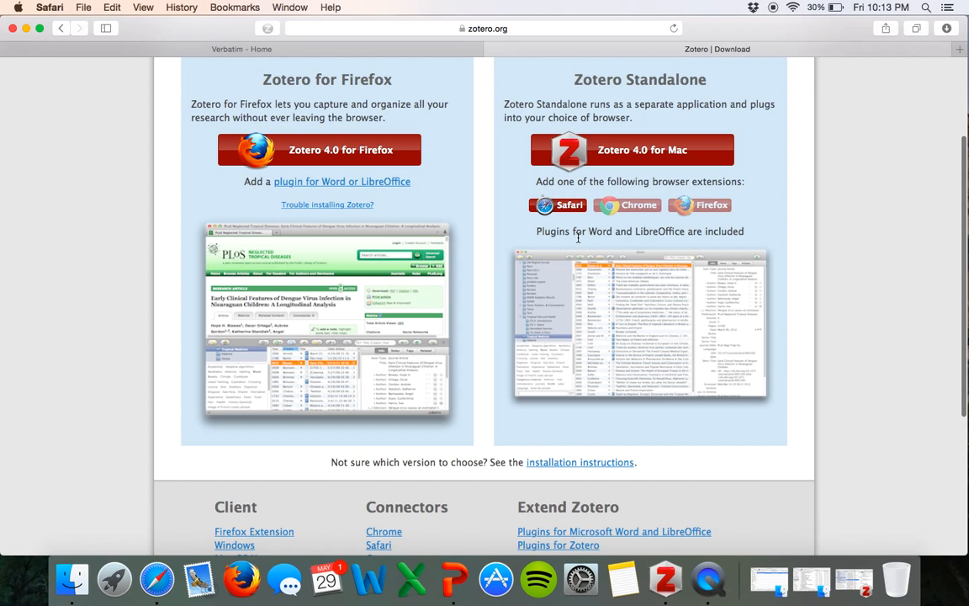
scroll(484, 137, up, 1)
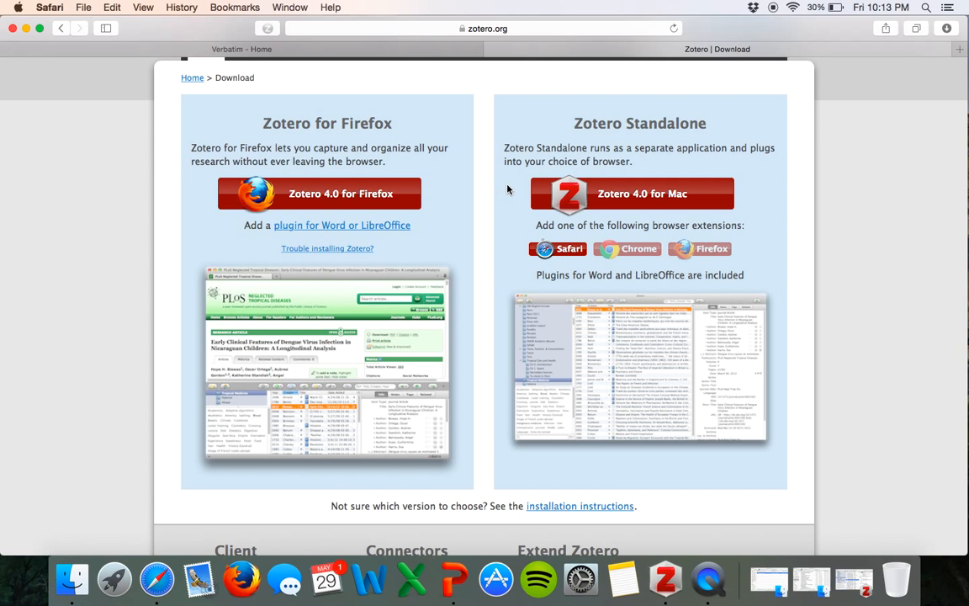
scroll(509, 187, up, 2)
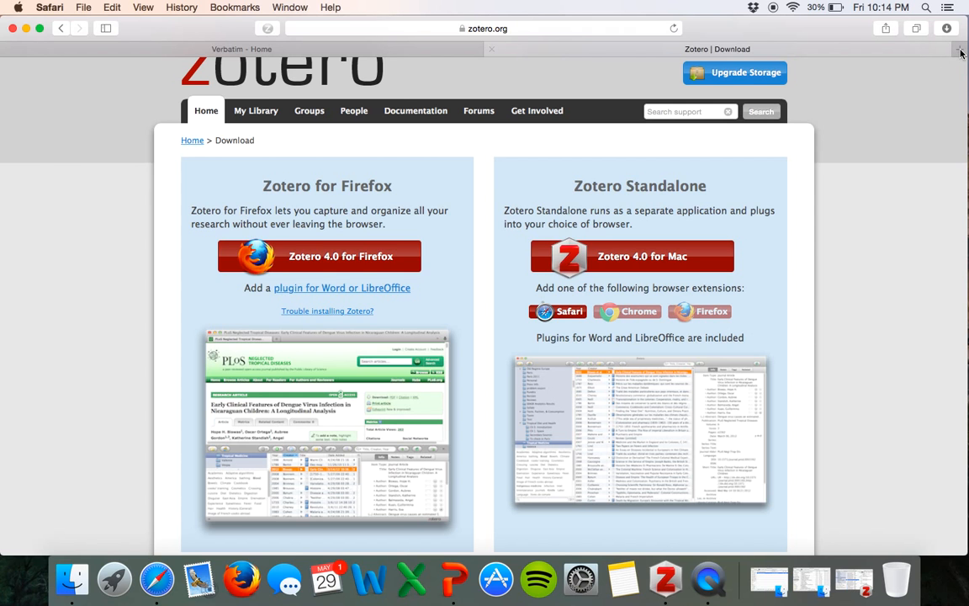
Open the New York Times website, nytimes.com, in a new browser tab
key(cmd+l)
text(new)
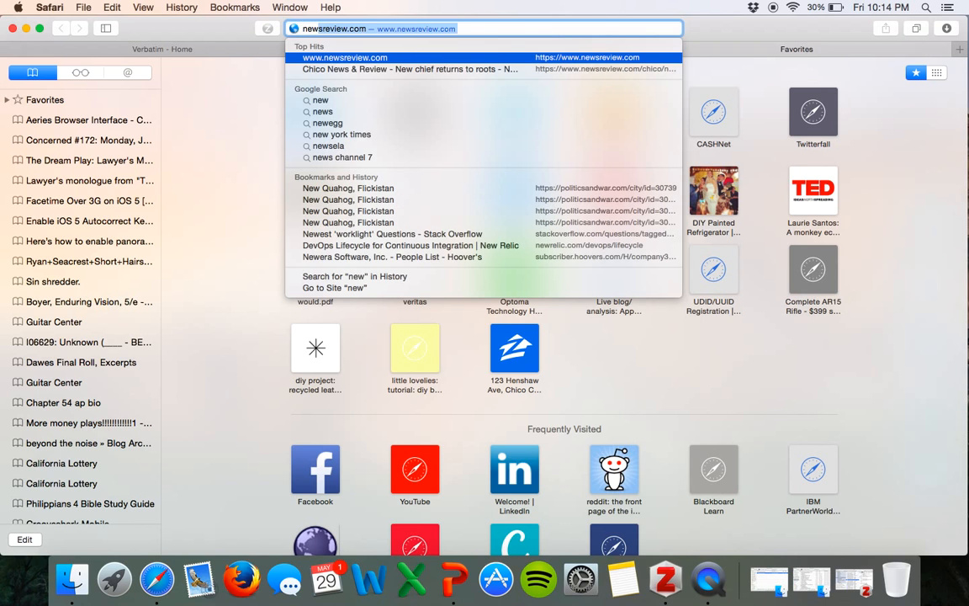
text( york times)
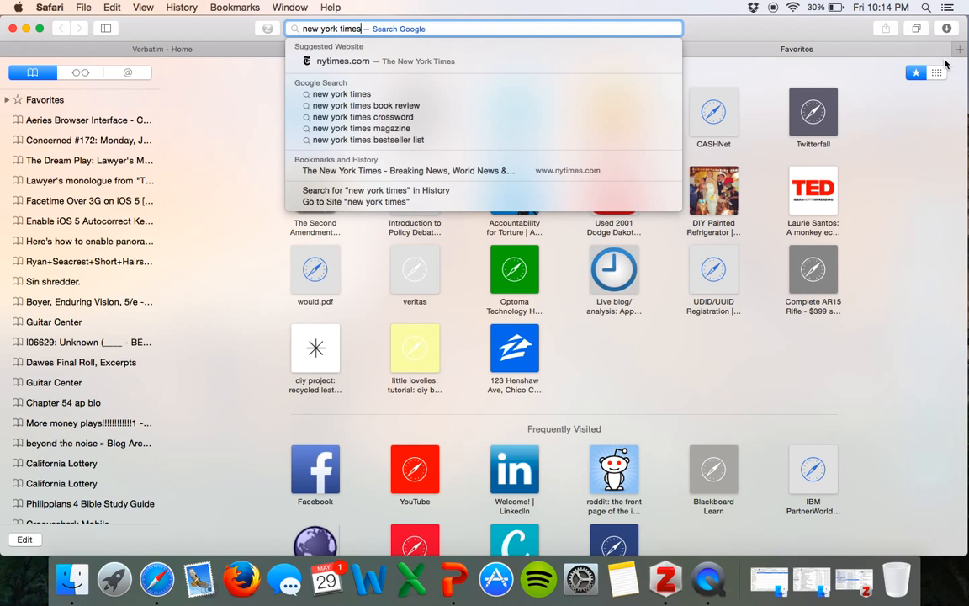
click(535, 62)
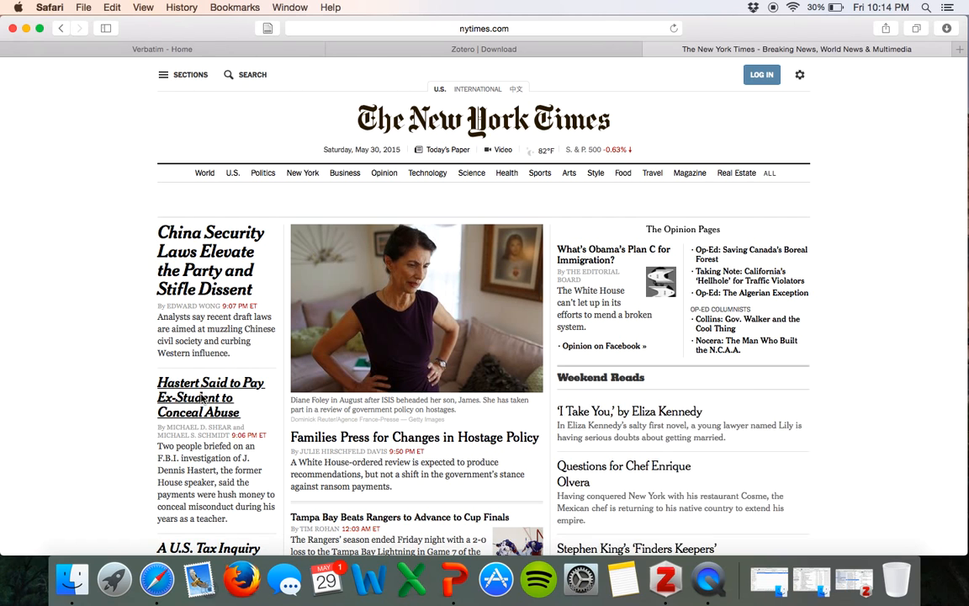
Browse the New York Times front page and open the editorial "What's Obama's Plan C for Immigration?"
scroll(202, 399, down, 1)
scroll(202, 399, down, 4)
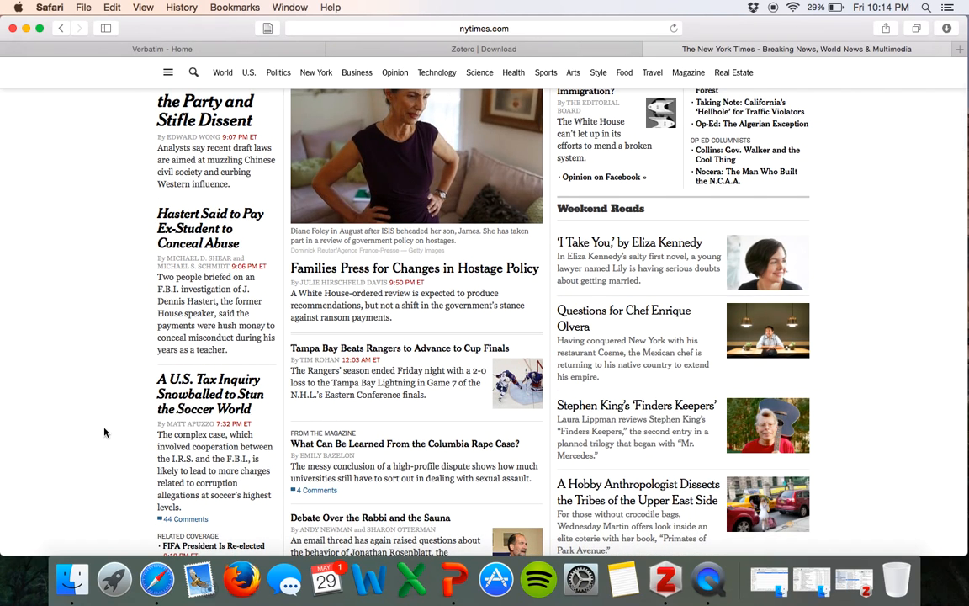
scroll(105, 432, down, 5)
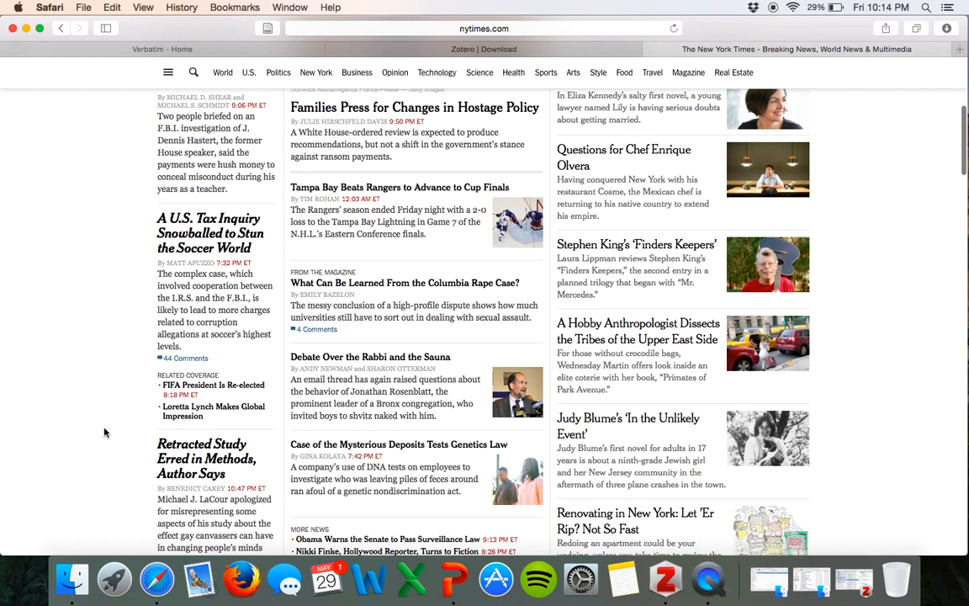
scroll(104, 432, up, 6)
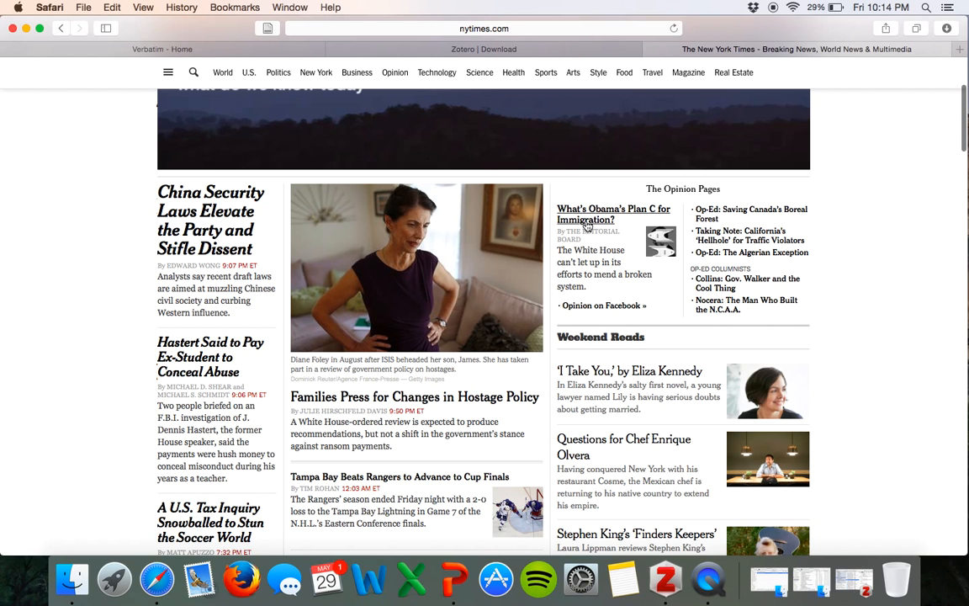
click(589, 221)
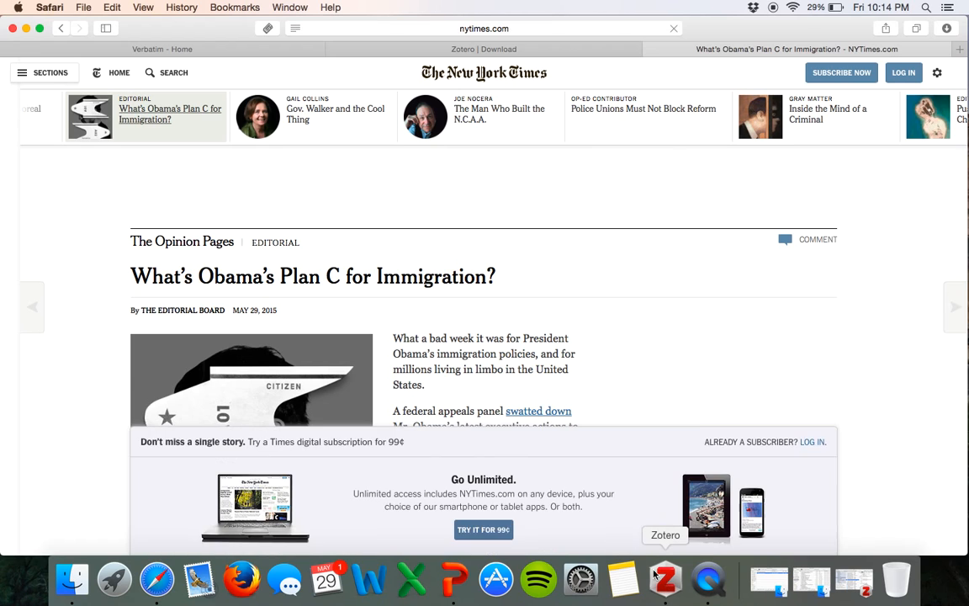
Save the editorial to the Zotero library, then switch to Zotero and view the saved item's citation details
click(265, 31)
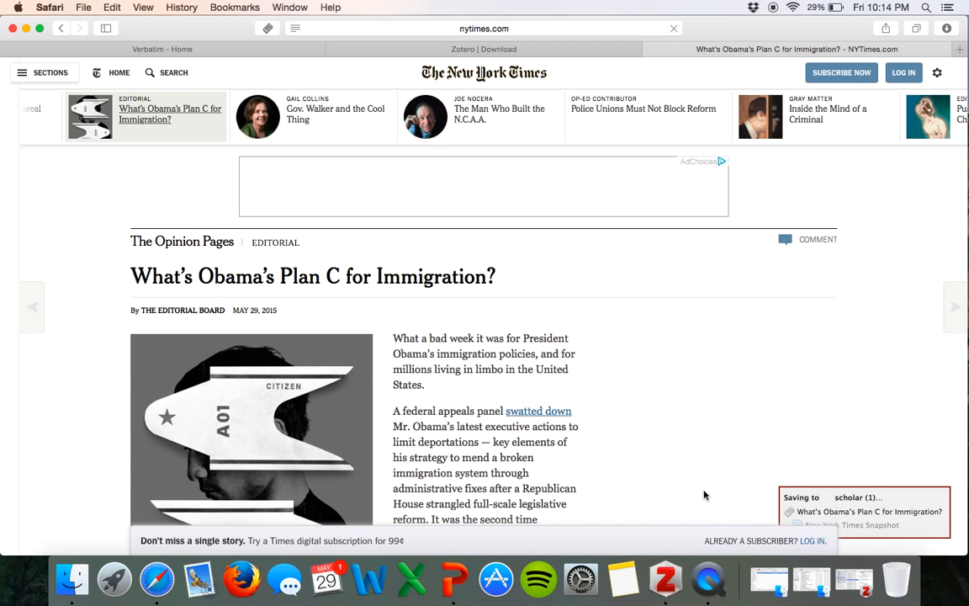
click(665, 592)
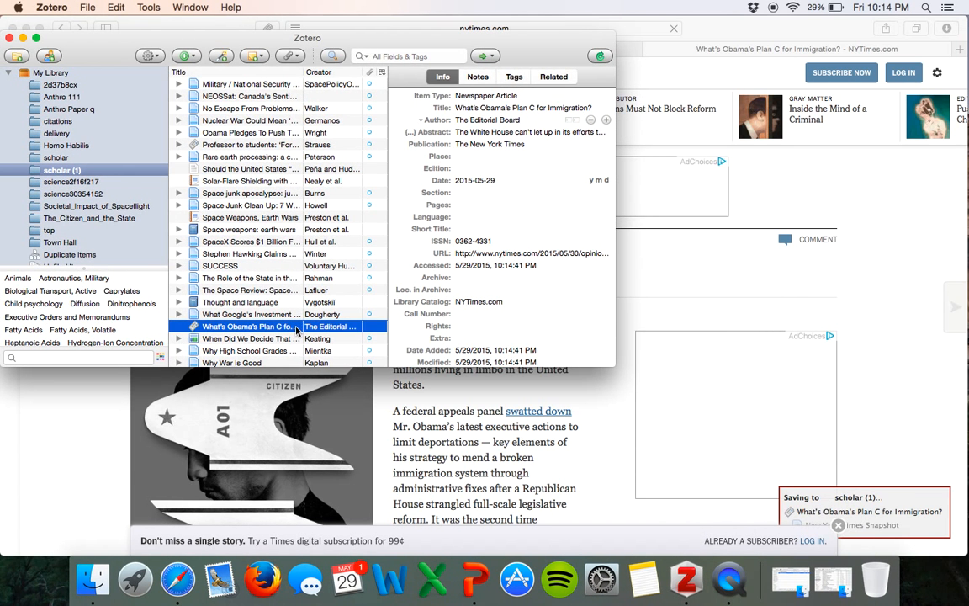
scroll(486, 207, down, 1)
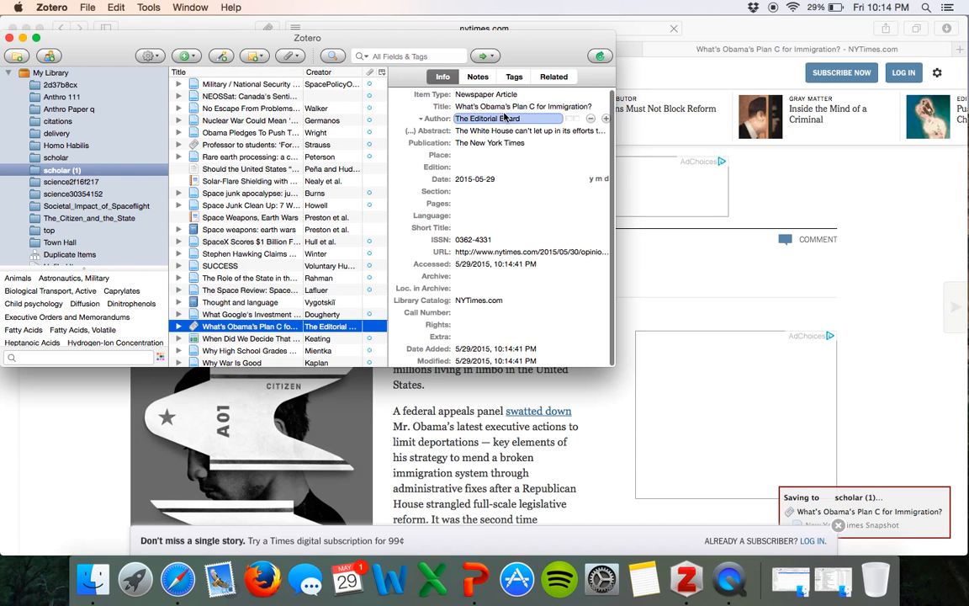
Create a bibliography from the saved editorial in American Psychological Association 6th edition style, output as Copy to Clipboard
right_click(334, 327)
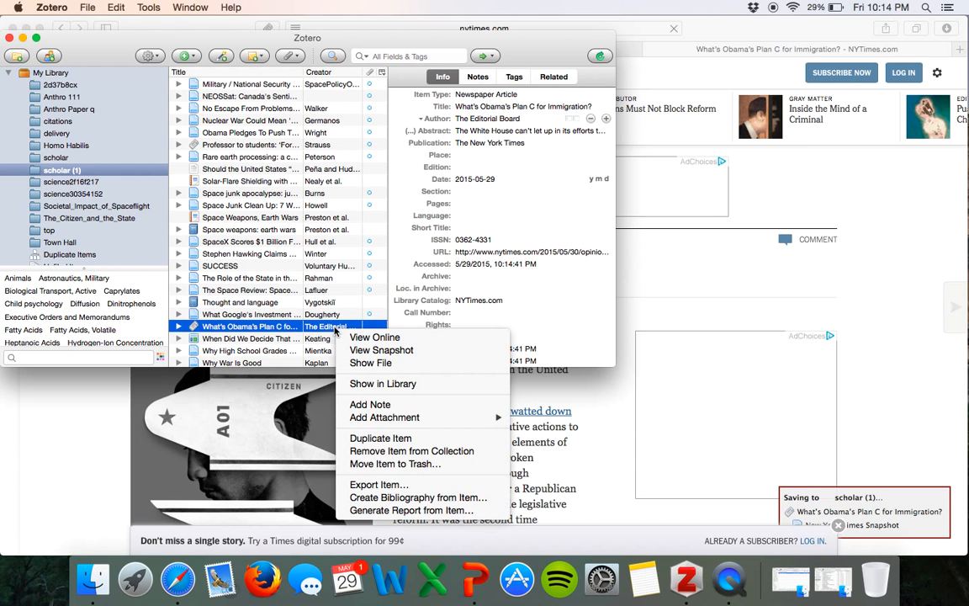
click(449, 498)
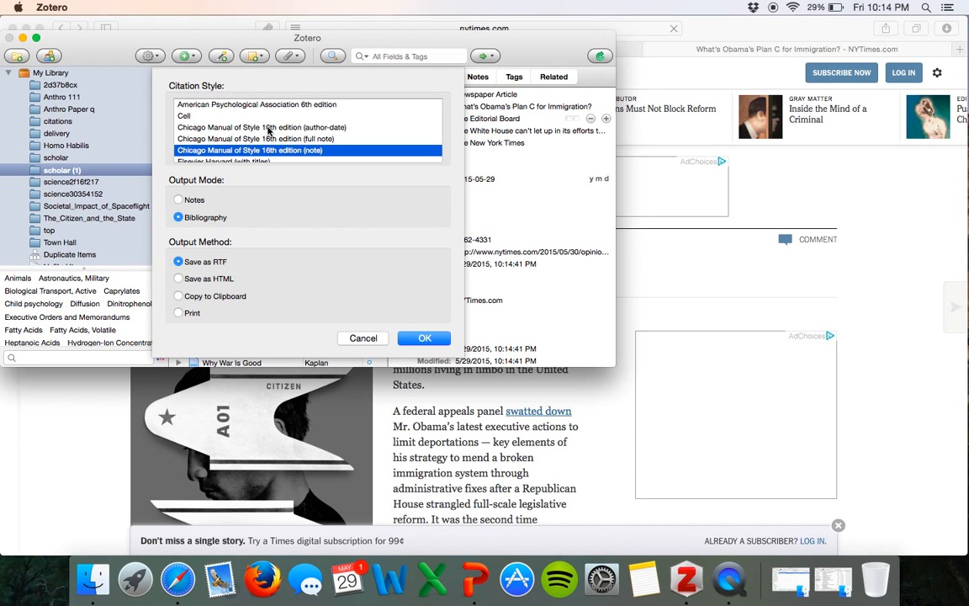
click(244, 104)
click(197, 296)
click(423, 337)
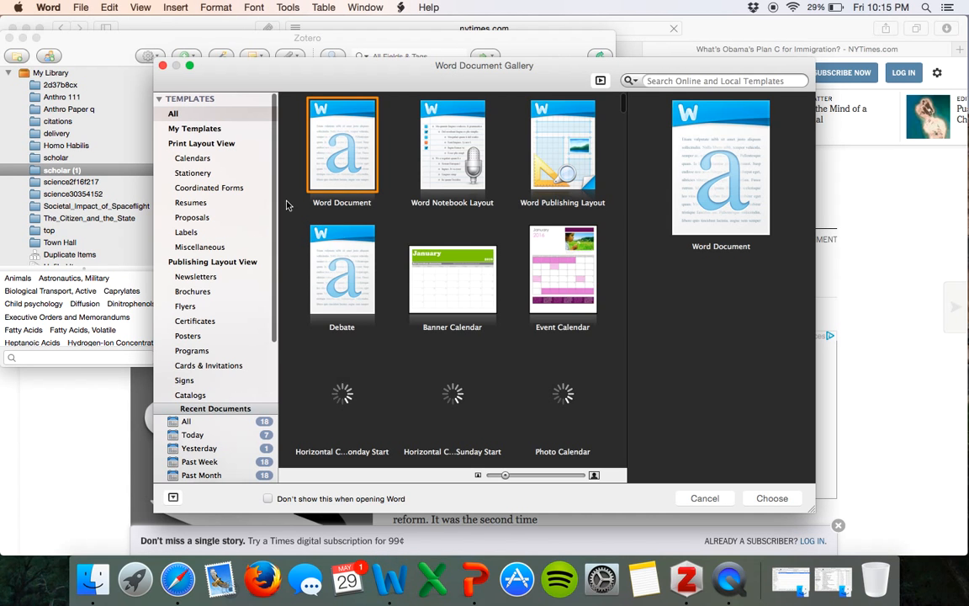
In Word, create a new document from the Debate template in My Templates and paste the copied citation into it
click(191, 127)
double_click(347, 152)
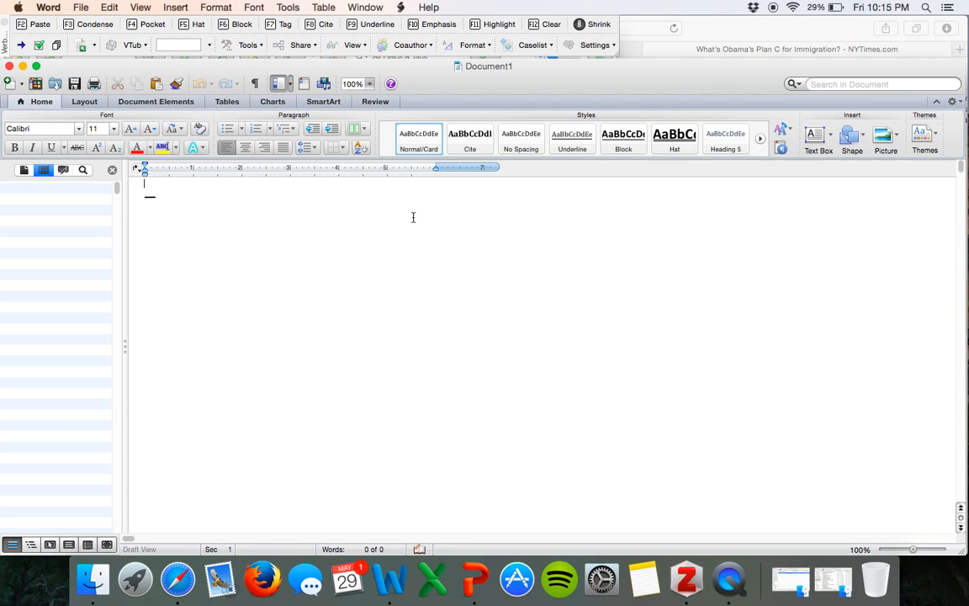
text(The Editorial Board. (2015, May 29). What's Obama's Plan C for Immigration? The New York Times. Retrieved from http://www.nytimes.com/2015/05/30/opinion/whats-obamas-plan-c-for-immigration.html)
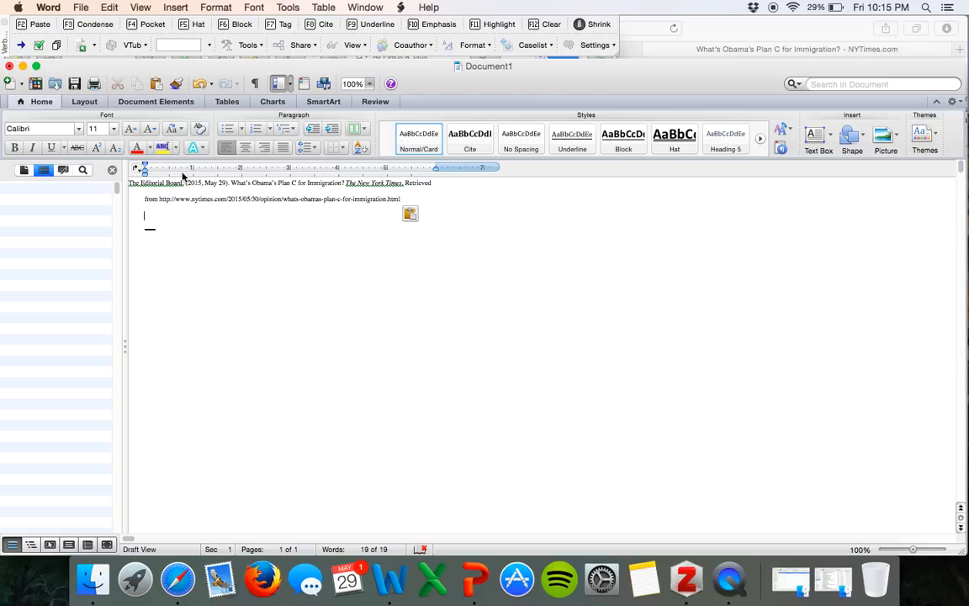
Select the whole pasted citation and delete it from the document
drag(185, 182, 127, 182)
drag(440, 206, 82, 151)
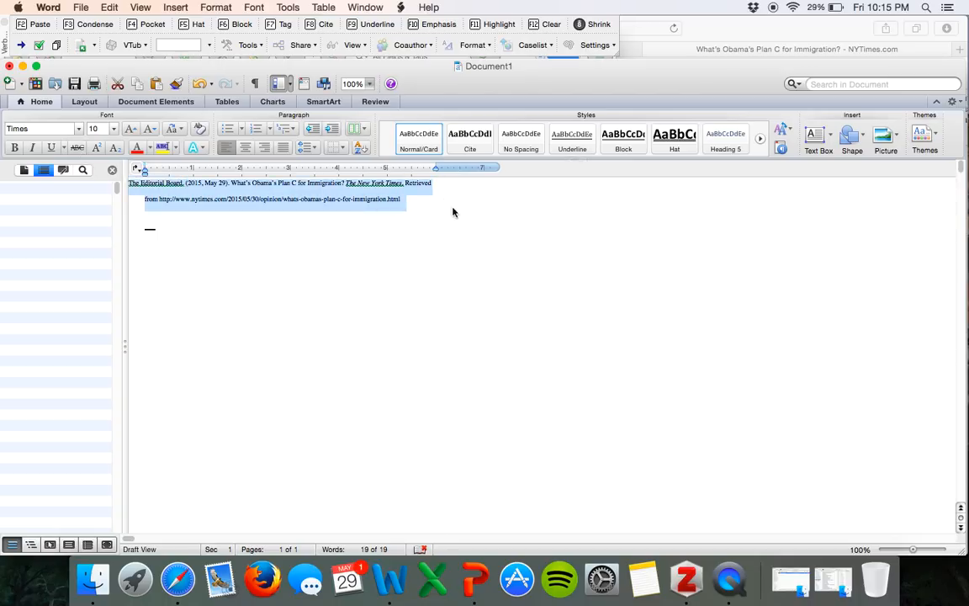
key(BackSpace)
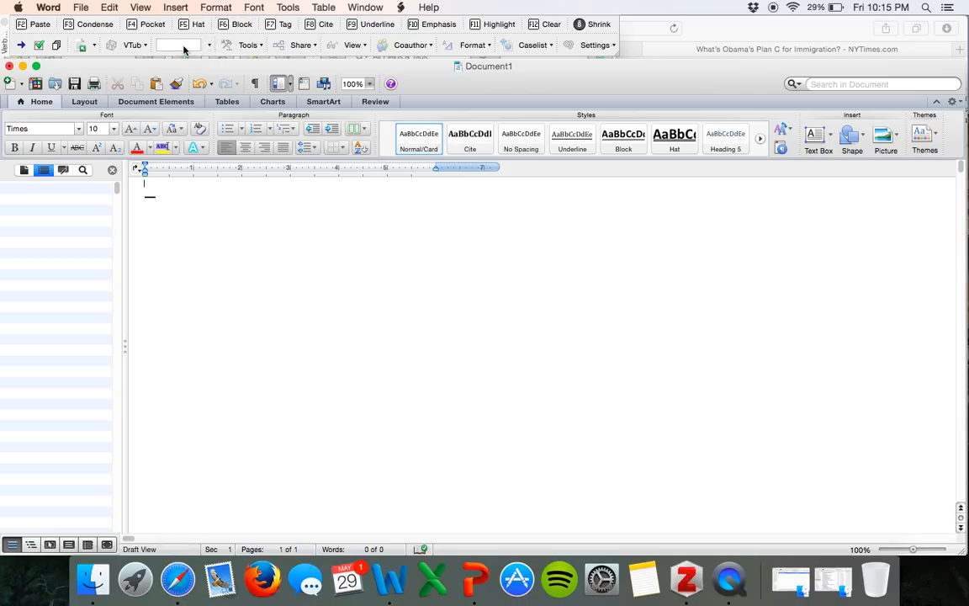
Enter "Disadvantage" on the first line of the document and format it with the Pocket style
click(150, 195)
text(Disad)
text(vantage)
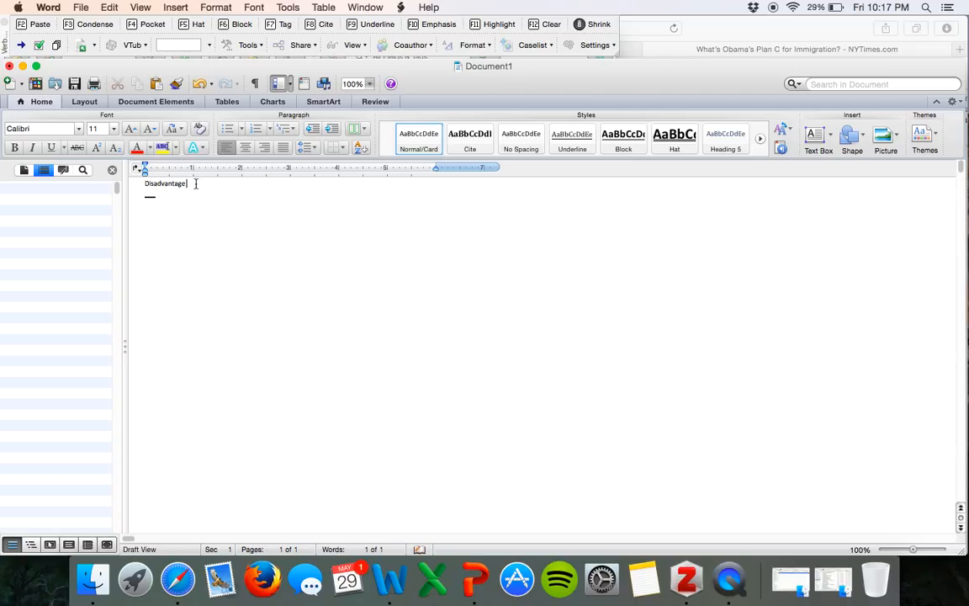
drag(187, 184, 138, 184)
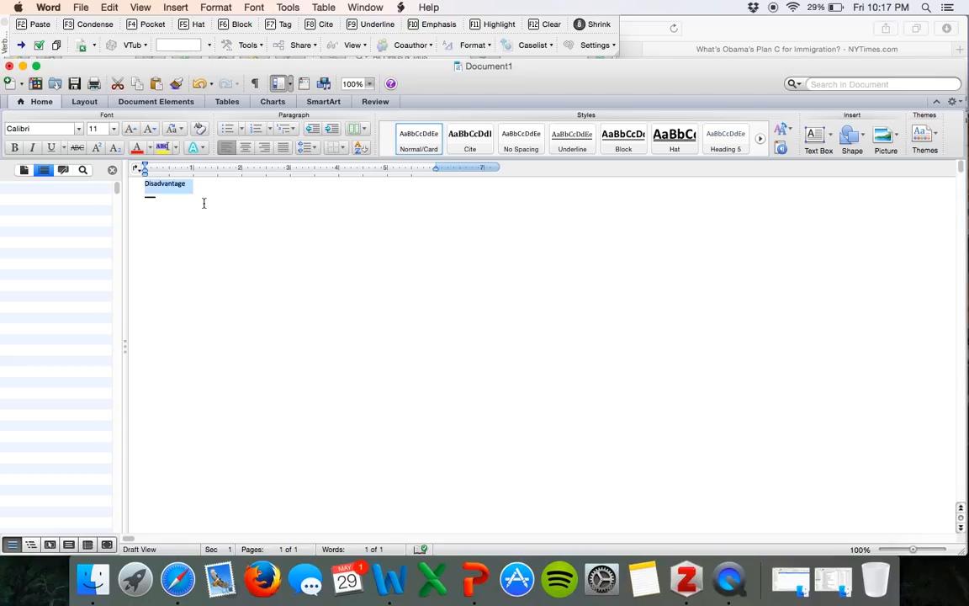
key(shift+Left)
key(F4)
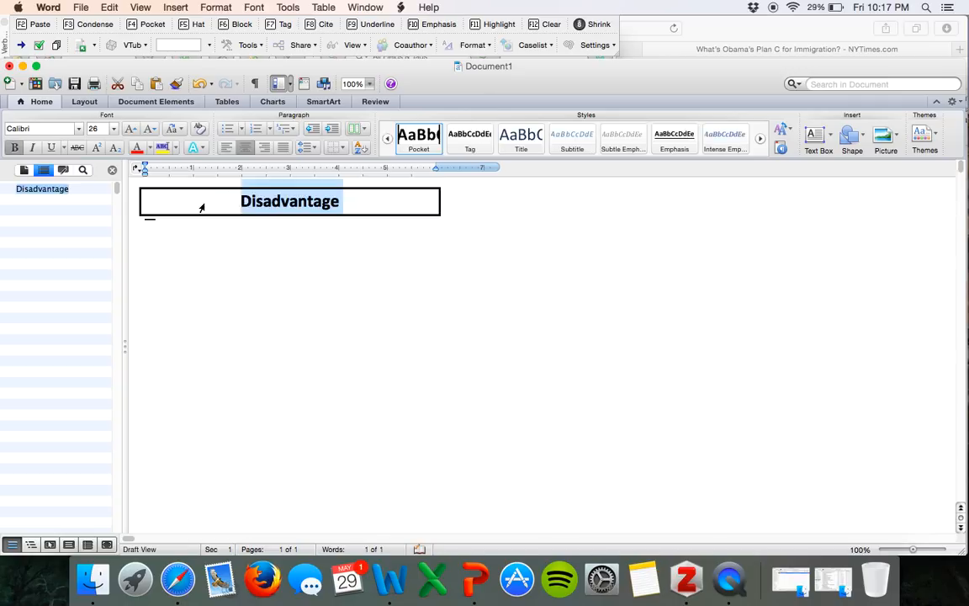
click(364, 208)
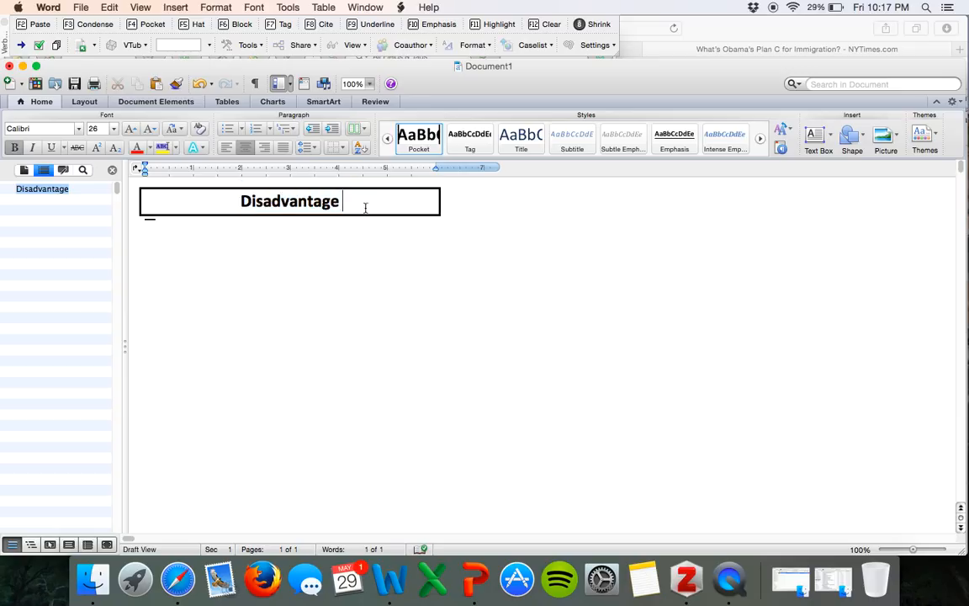
drag(355, 202, 228, 202)
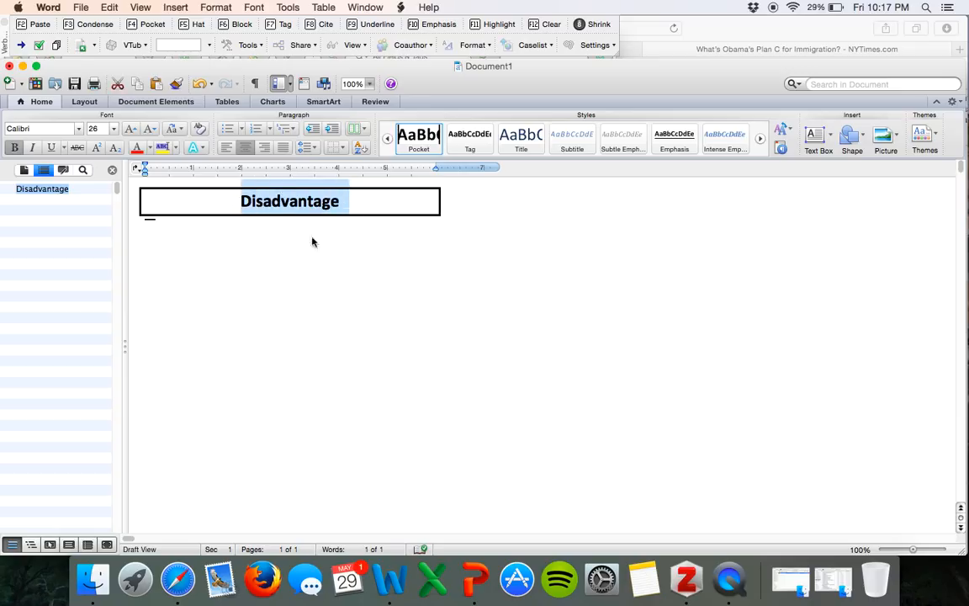
click(350, 208)
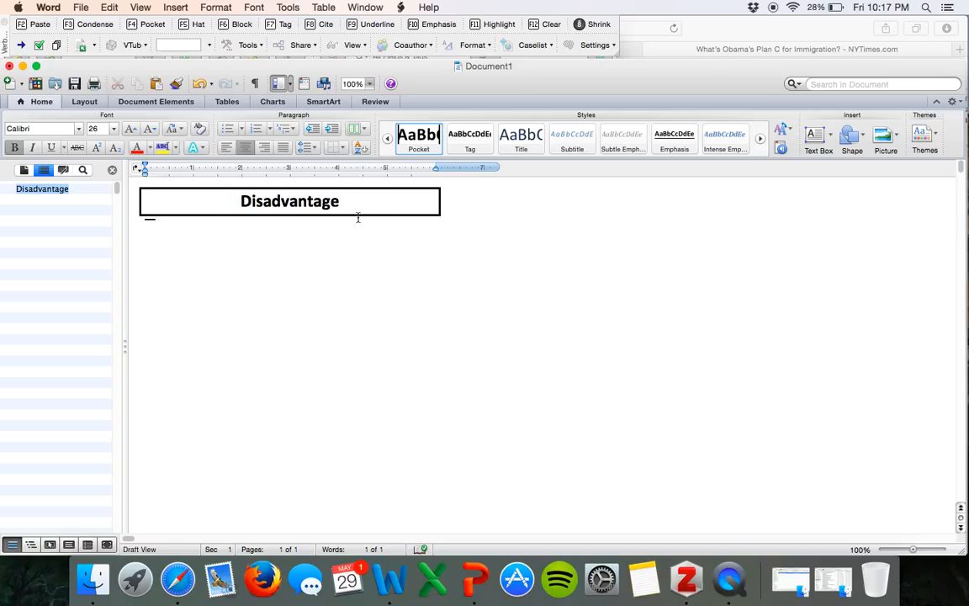
Add the text "1nc Shell" two lines below the Disadvantage heading and format it with the Hat style
key(Return)
key(Return)
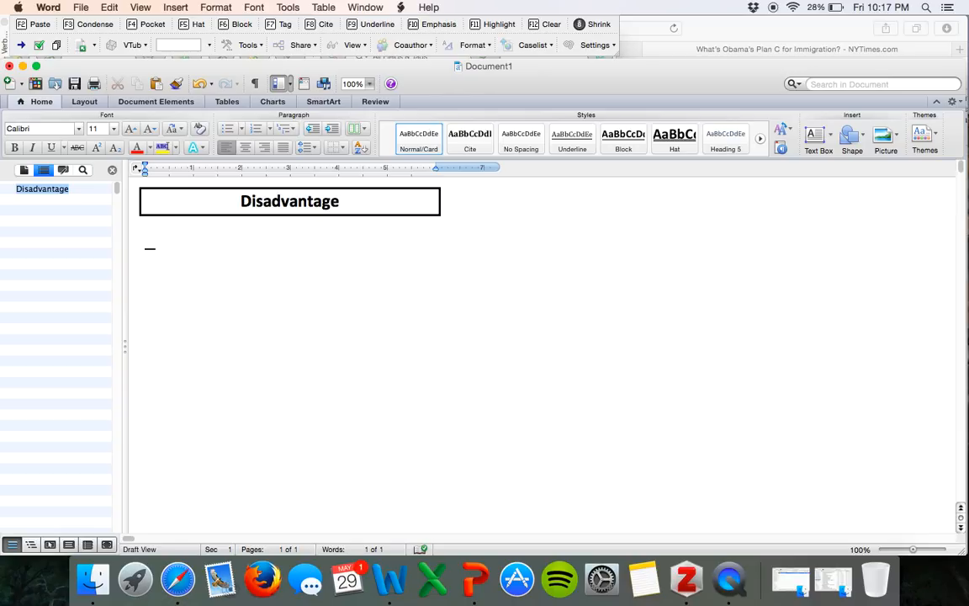
text(1nc Shell)
drag(204, 243, 144, 244)
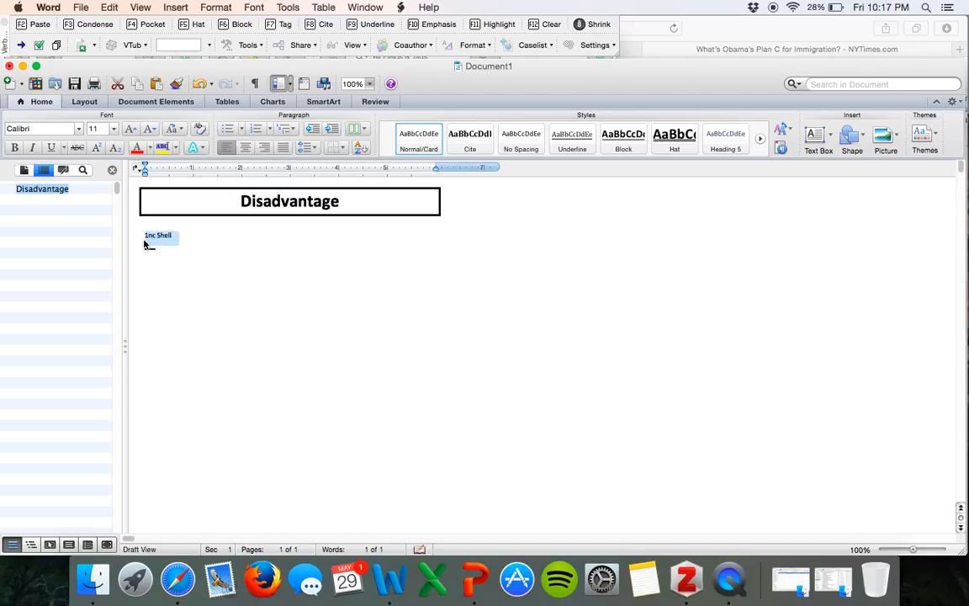
key(F5)
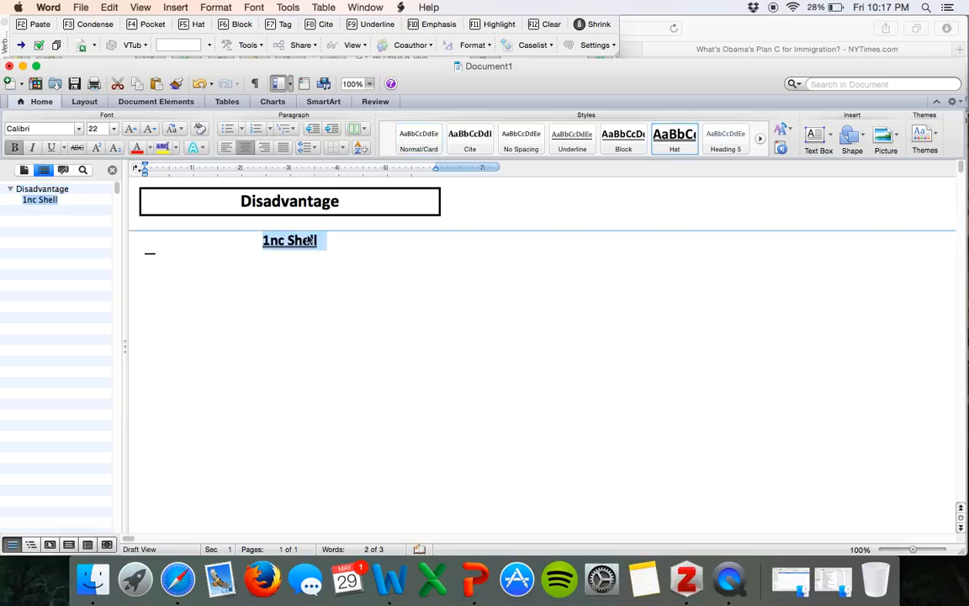
click(328, 241)
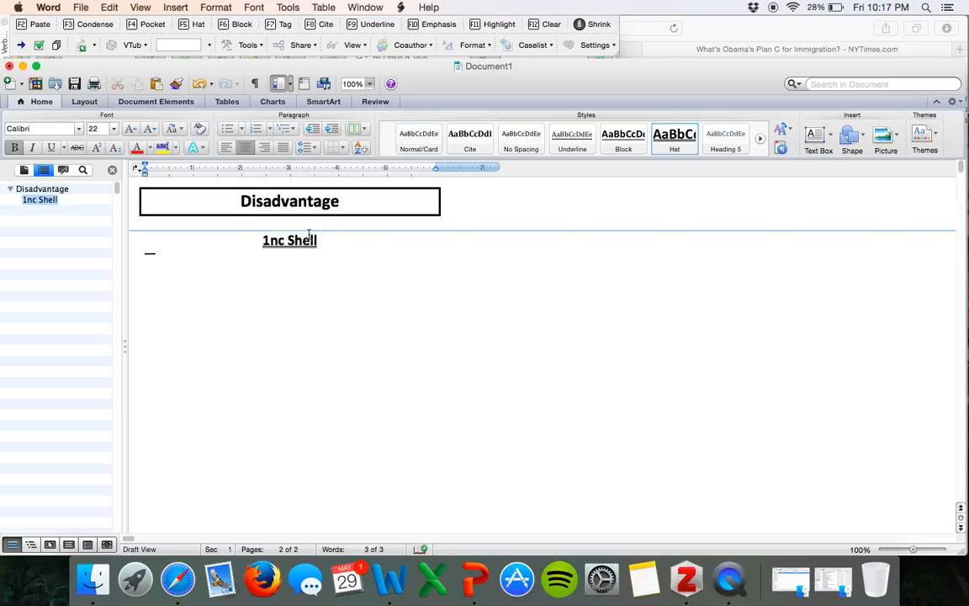
Correct the capitalization of the hat heading below Disadvantage so that it reads "1NC Shell"
click(94, 202)
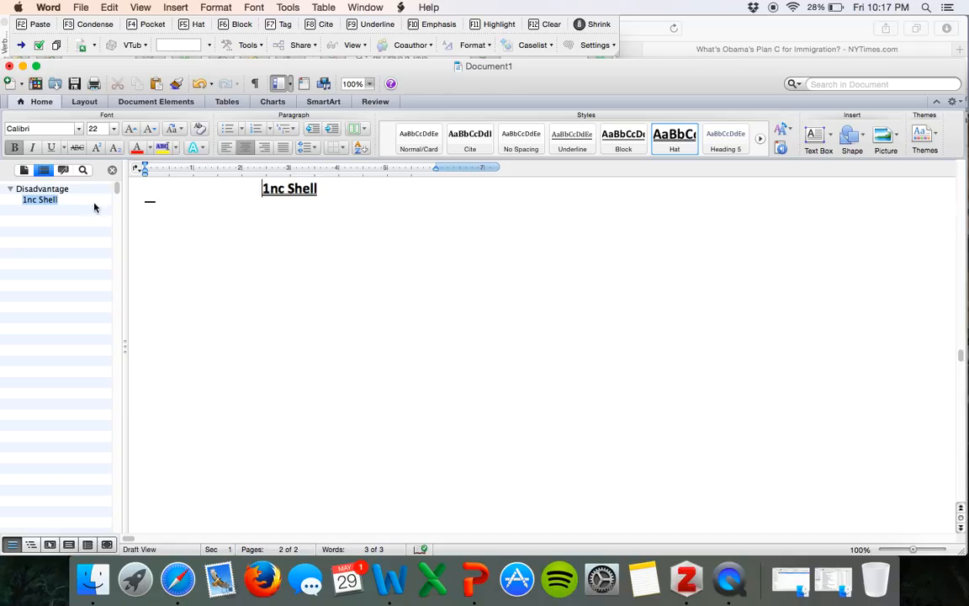
scroll(188, 226, up, 2)
click(16, 200)
scroll(157, 243, up, 1)
key(super+Right)
click(276, 240)
key(BackSpace)
text(N)
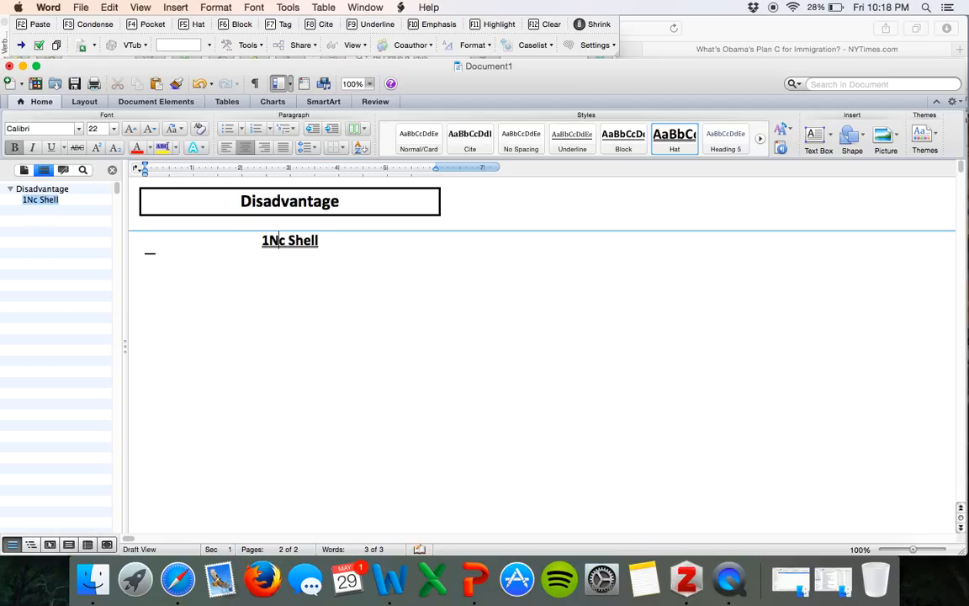
key(Right)
key(BackSpace)
text(C)
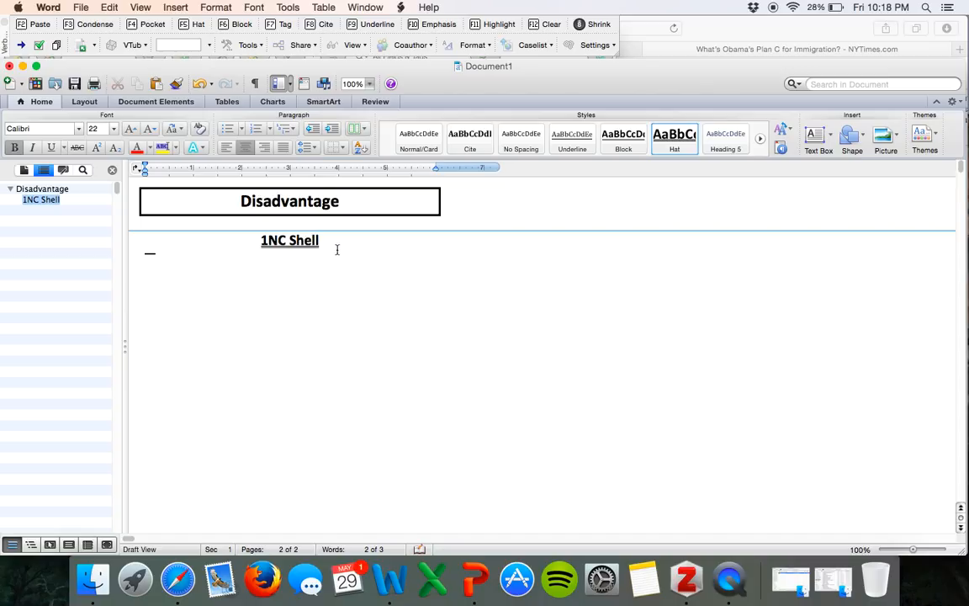
Two lines below the 1NC Shell heading, enter "Uniqueness: TPP going to pass but will be close, top of the docket"
key(Return)
key(Return)
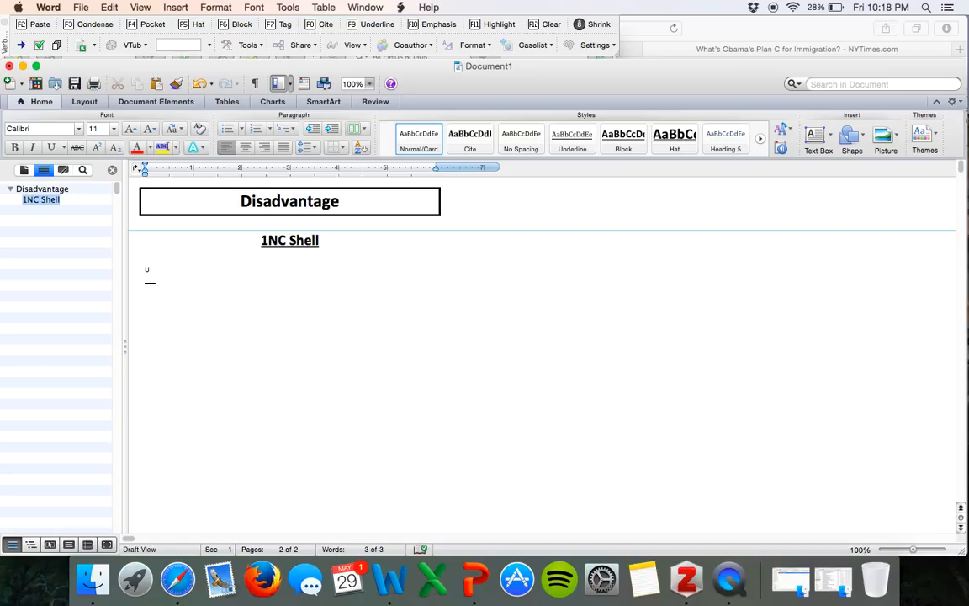
text(Uni)
text(qu)
text(enee)
text(ss)
key(BackSpace)
key(BackSpace)
key(BackSpace)
key(BackSpace)
key(BackSpace)
key(BackSpace)
text(eness:)
text(TPP going to pass but will be close,)
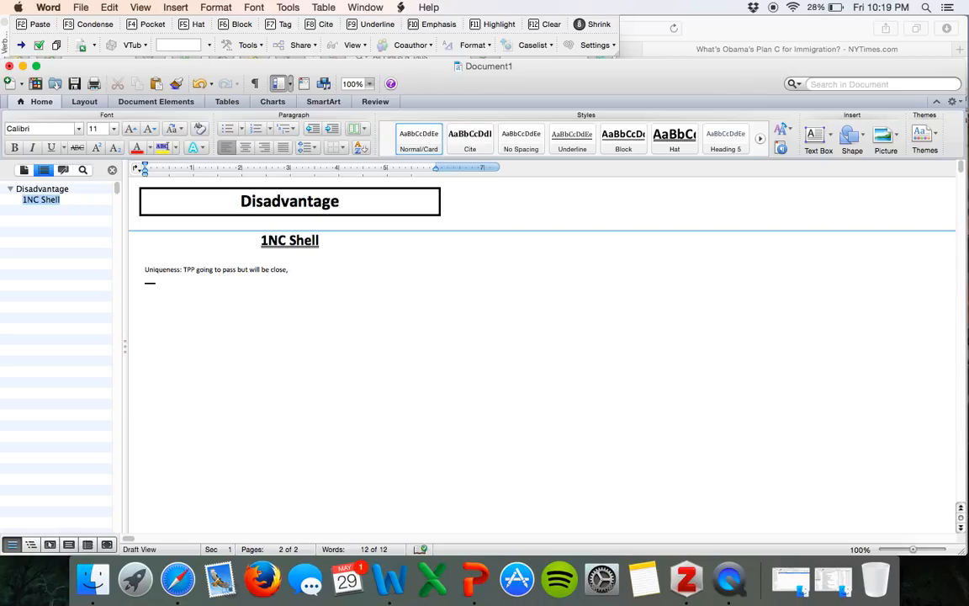
text( top of the docket)
Format the whole Uniqueness line with the Tag style
drag(347, 274, 144, 278)
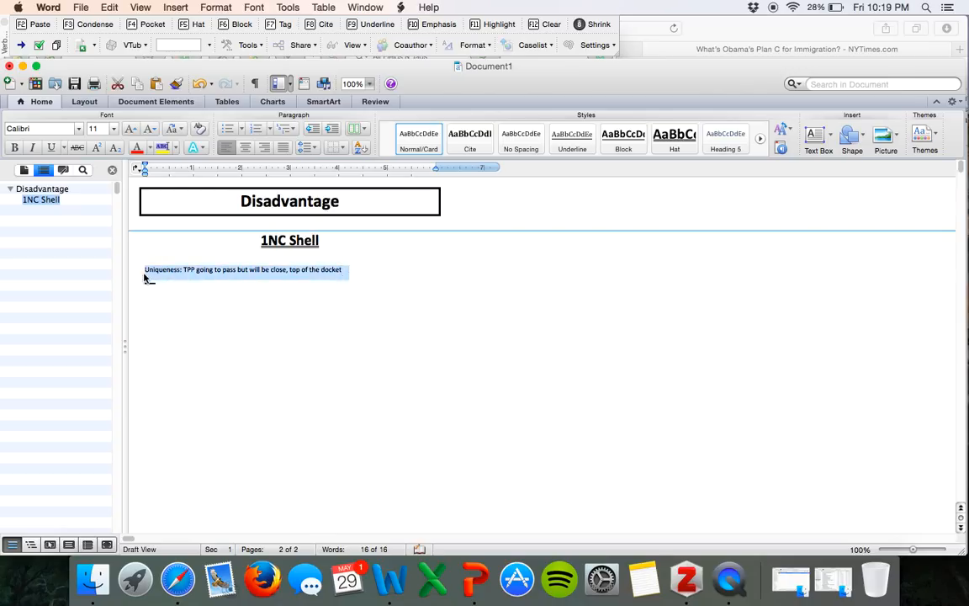
key(F7)
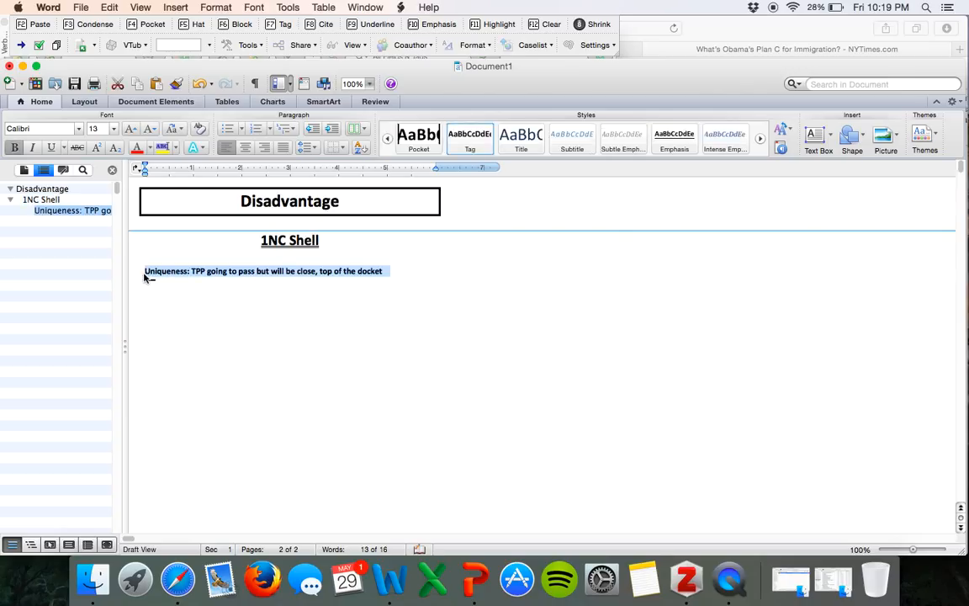
click(214, 297)
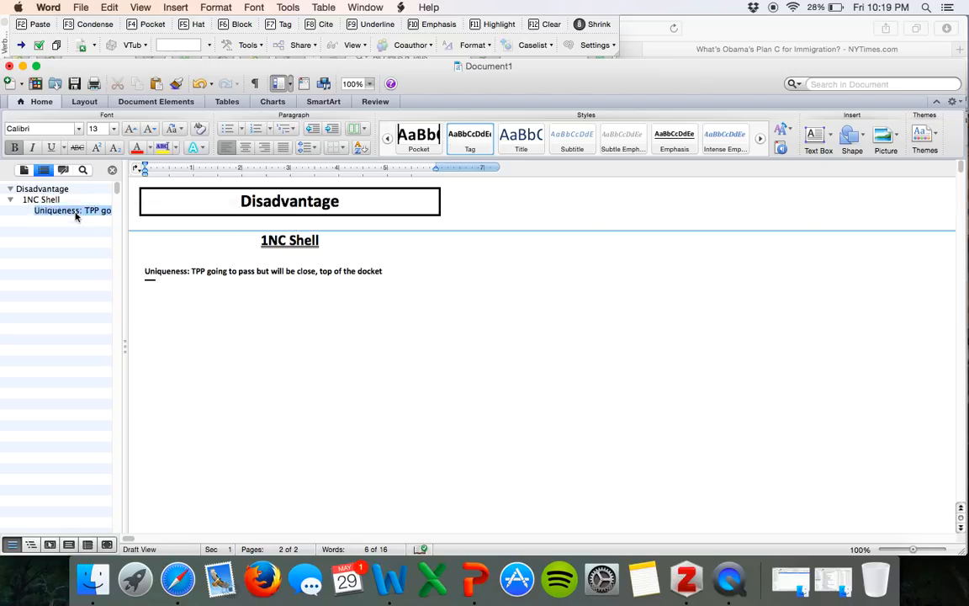
Copy the Zotero item "Obama Pledges To Push Trans-Pacific Partnership" as an APA 6th edition bibliography entry and paste it below the Uniqueness tag in Word
click(408, 277)
key(Return)
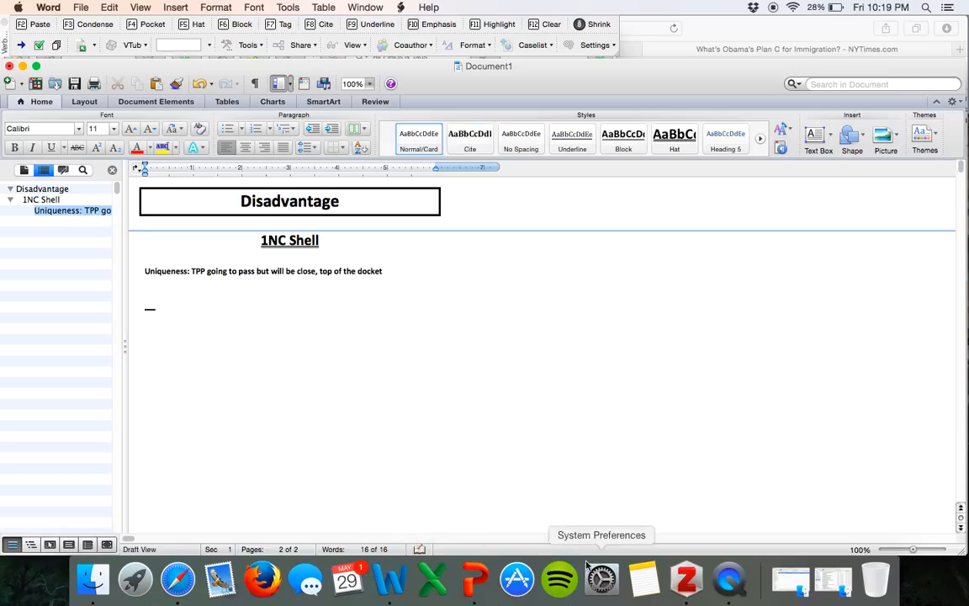
click(685, 589)
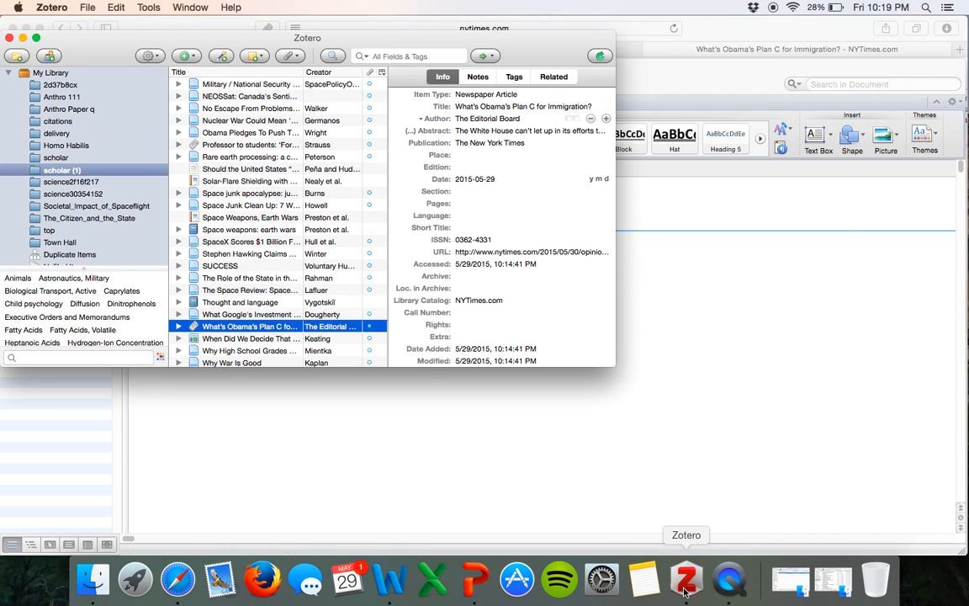
click(278, 134)
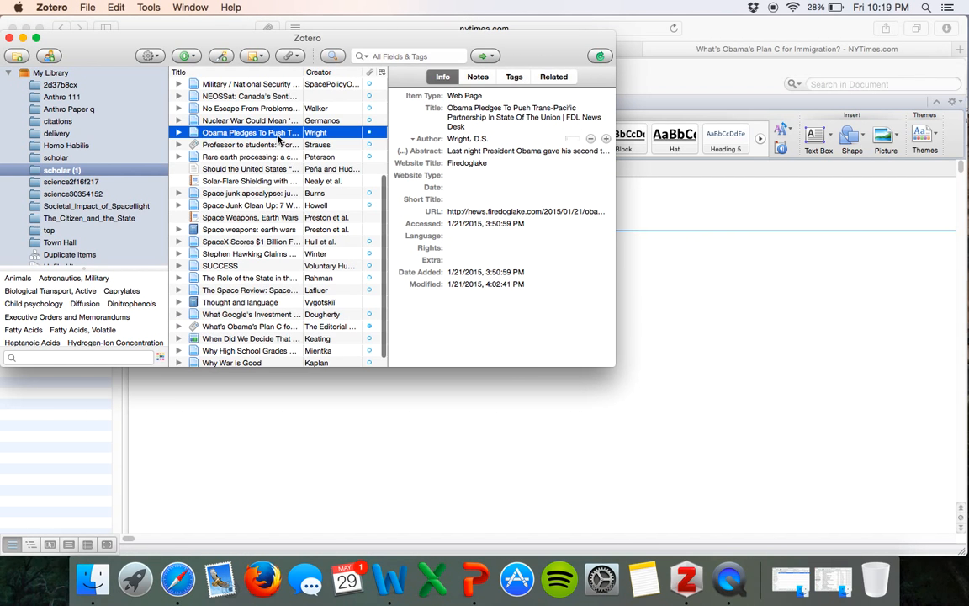
click(425, 199)
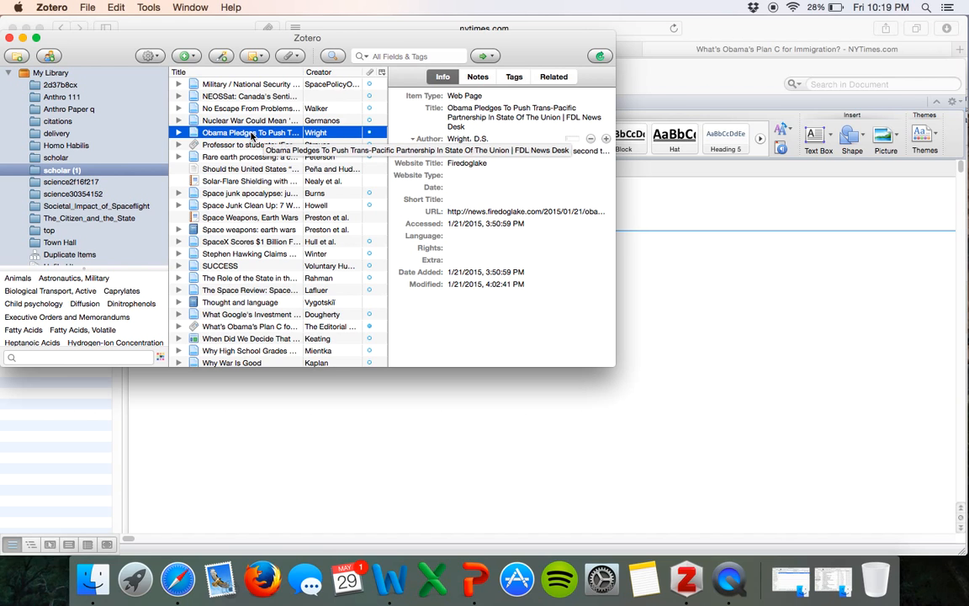
right_click(251, 137)
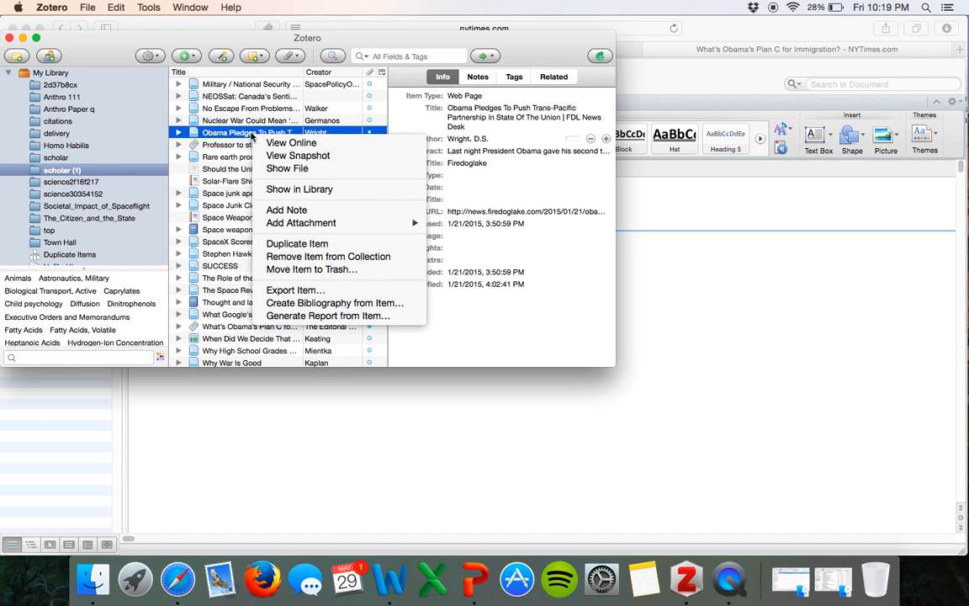
click(311, 305)
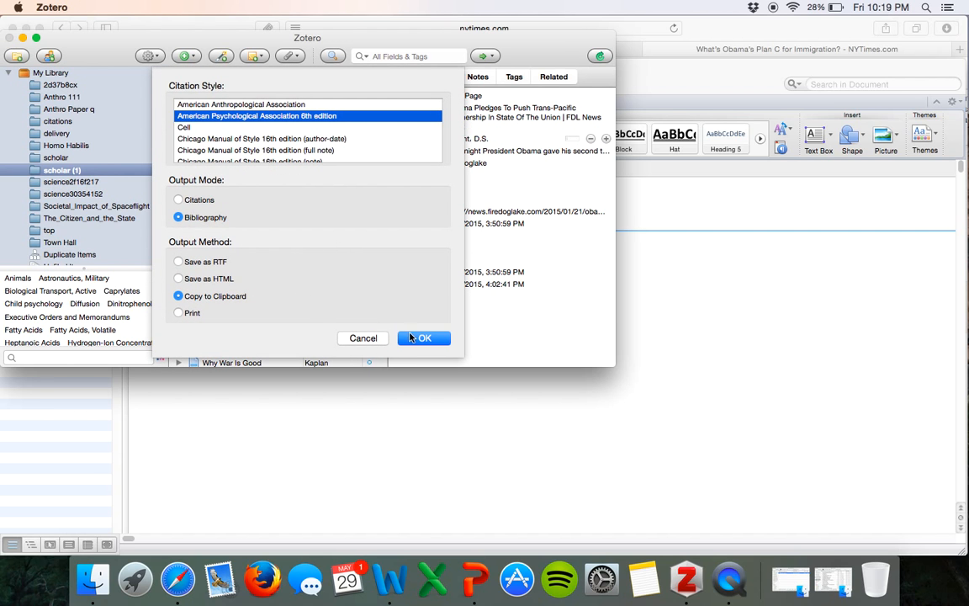
click(422, 339)
key(super+Tab)
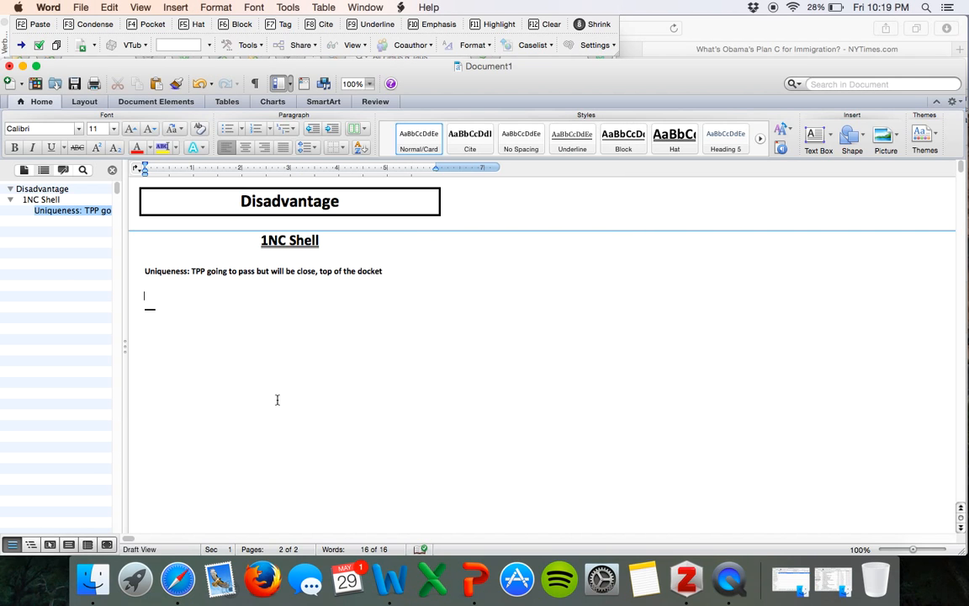
text(Wright, D. S. (n.d.). Obama Pledges To Push Trans-Pacific Partnership In State Of The Union | FDL News Desk. Retrieved January 21, 2015, from http://news.firedoglake.com/2015/01/21/obama-pledges-to-push-trans-pacific-partnership-in-state-of-the-union/)
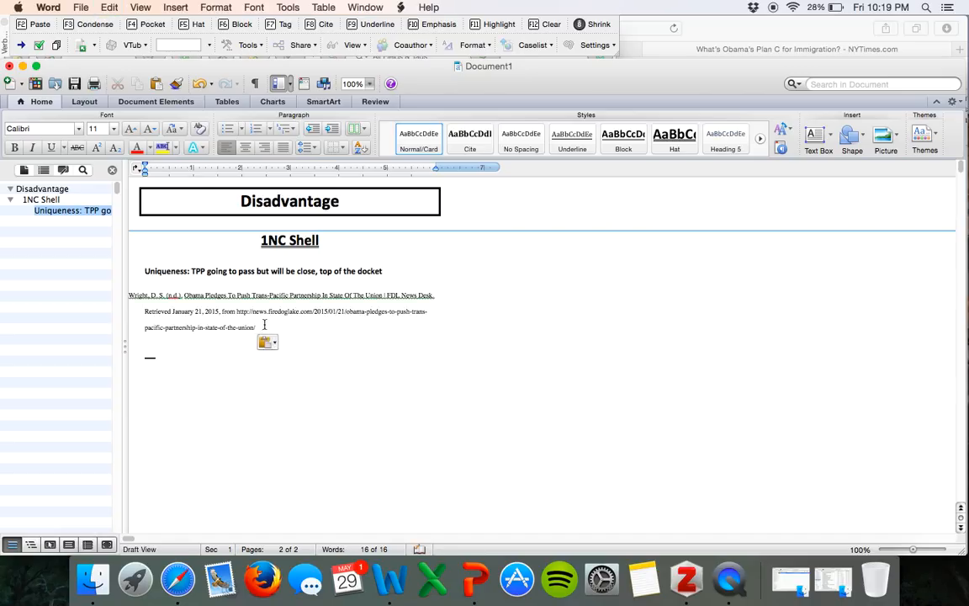
Toggle the Underline style on the whole pasted citation and condense it into plain Normal/Card text
drag(148, 338, 129, 293)
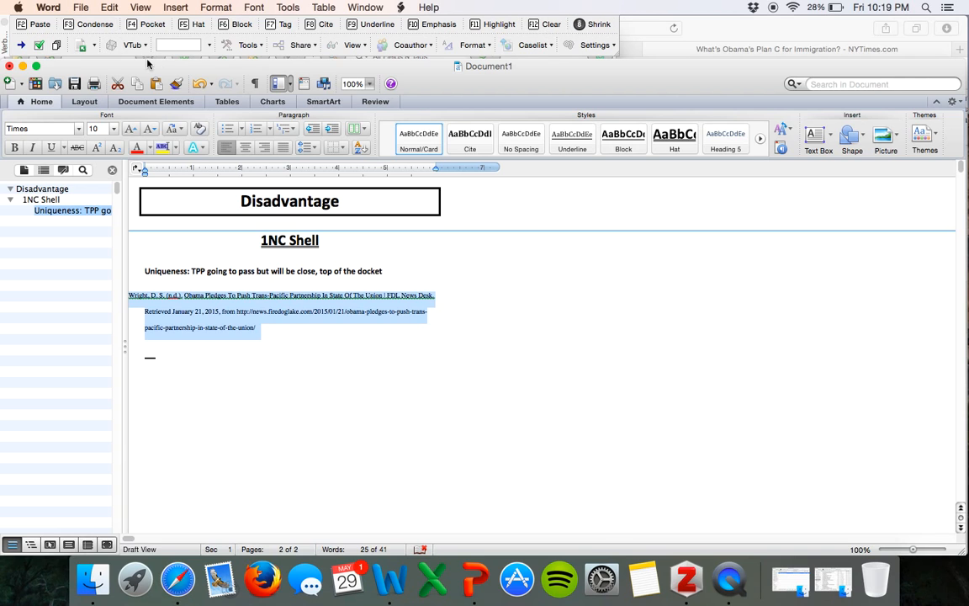
click(89, 29)
click(362, 27)
click(363, 28)
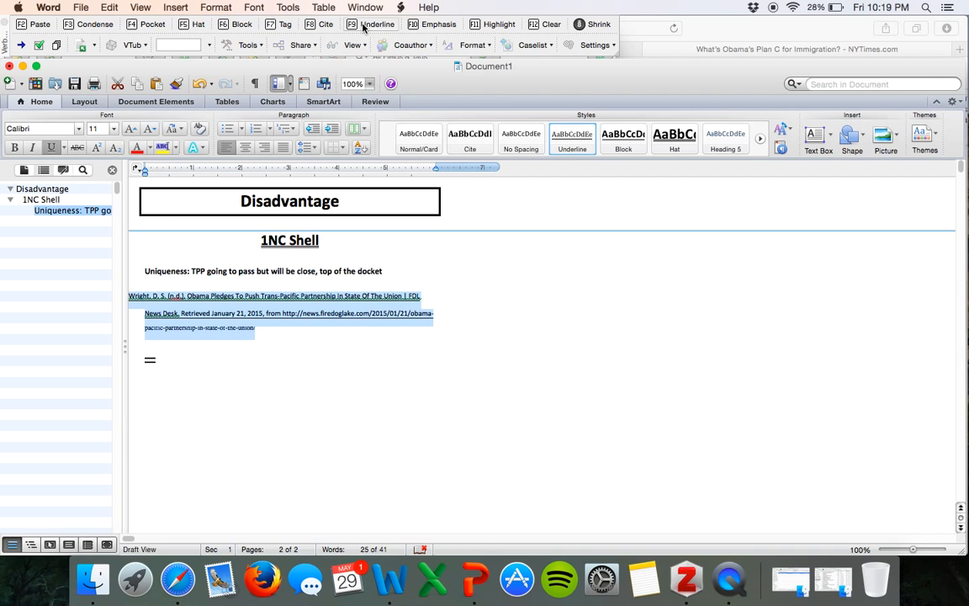
click(79, 25)
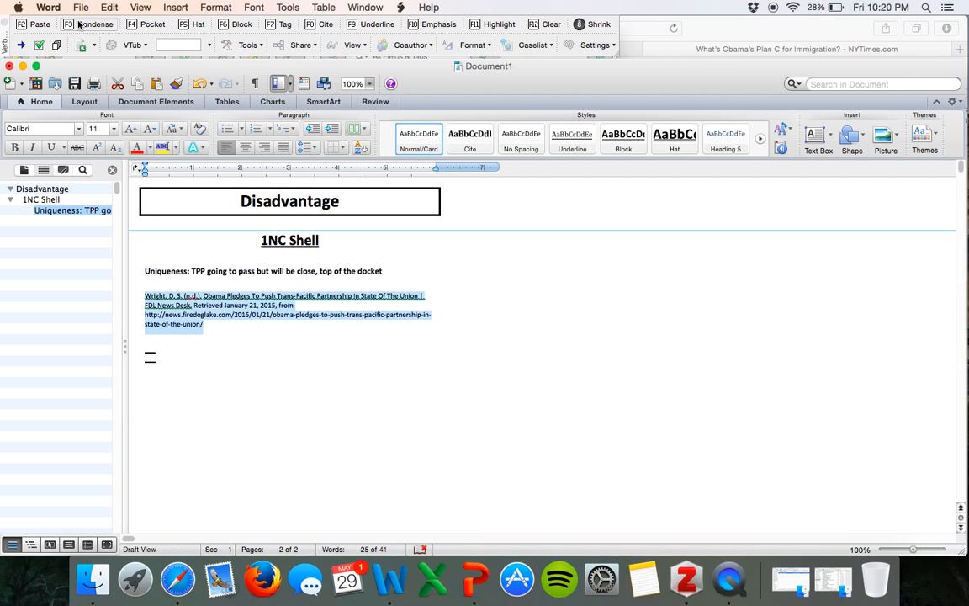
click(277, 399)
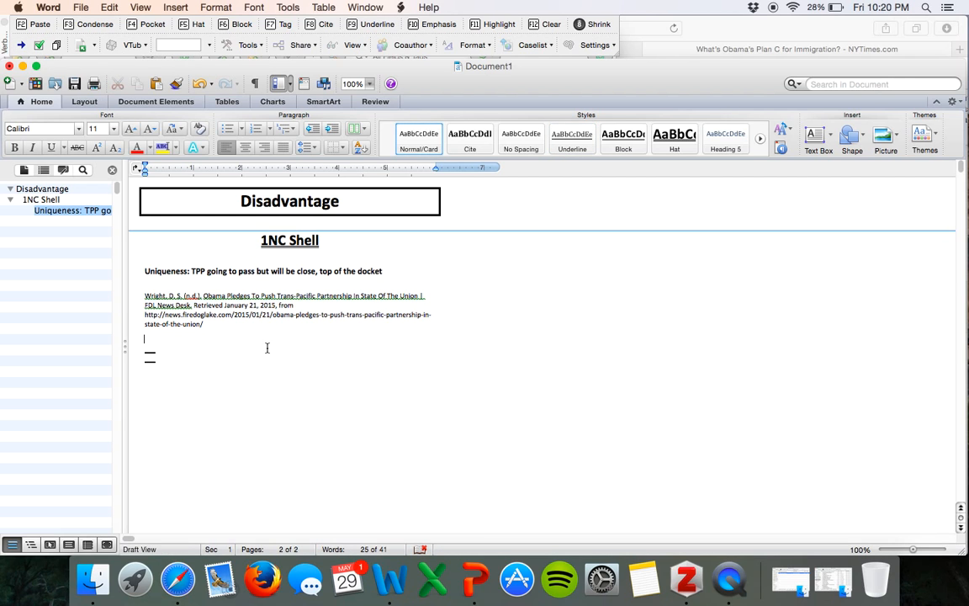
Replace the "n.d." date in the citation's parentheses with 2015
click(200, 296)
key(BackSpace)
key(BackSpace)
key(BackSpace)
key(BackSpace)
text(2)
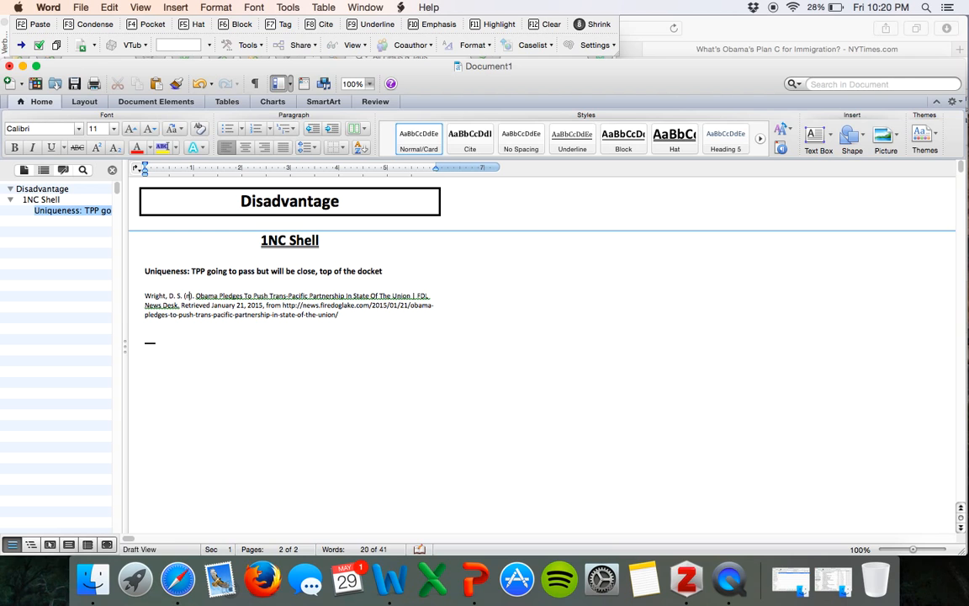
text(015)
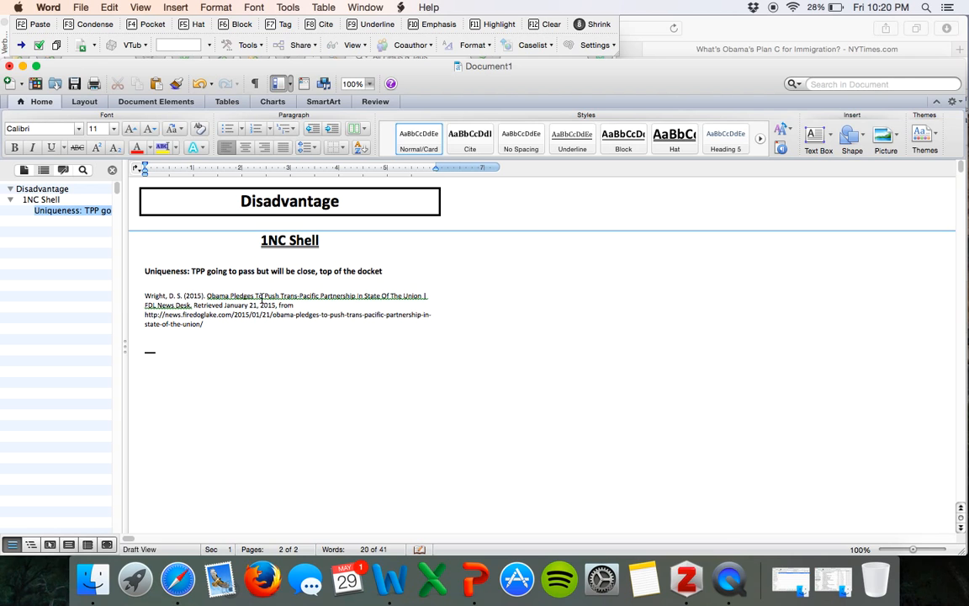
Try to format the whole citation with Verbatim's Auto Format Cite command
drag(206, 327, 145, 284)
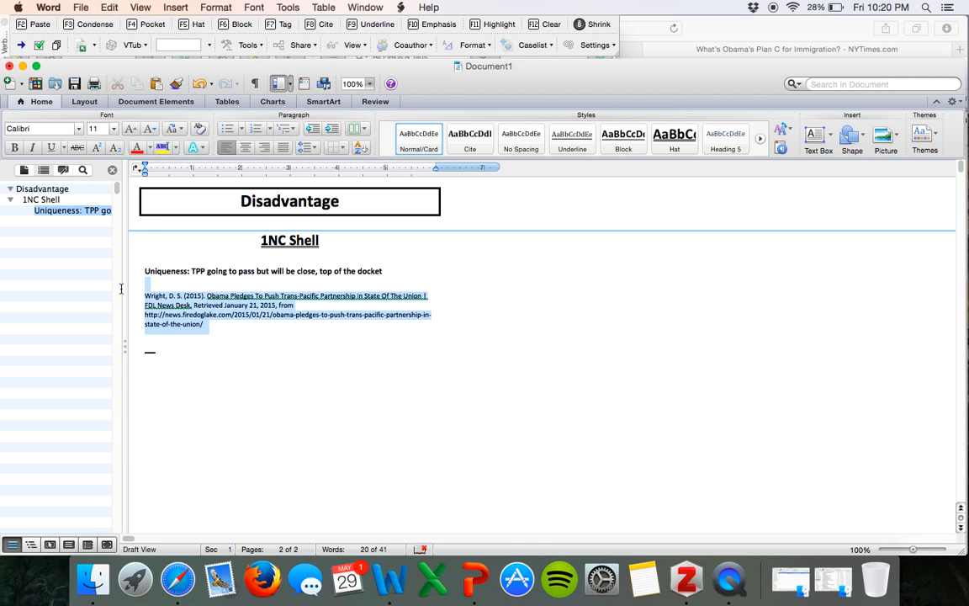
click(476, 45)
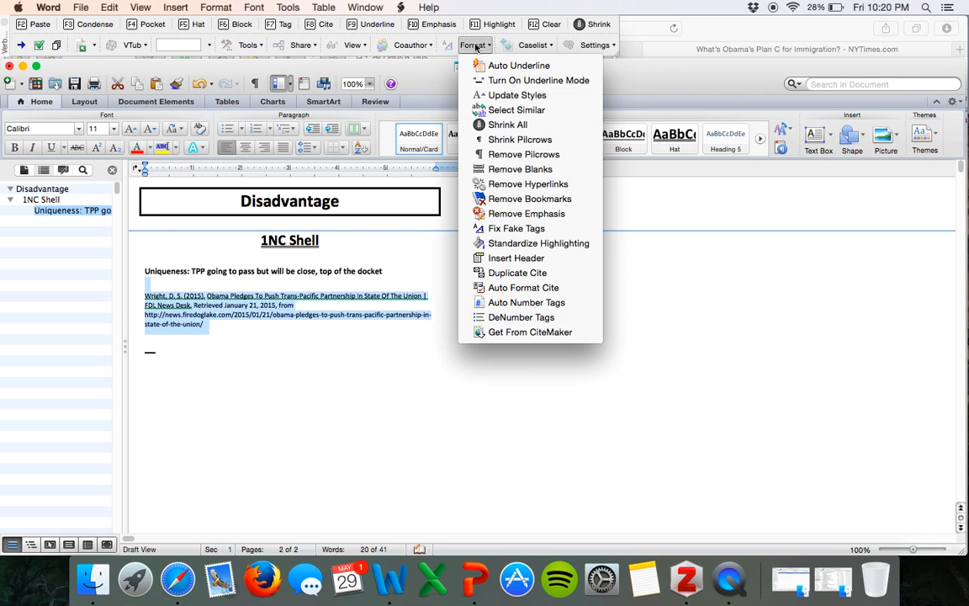
click(474, 45)
click(545, 290)
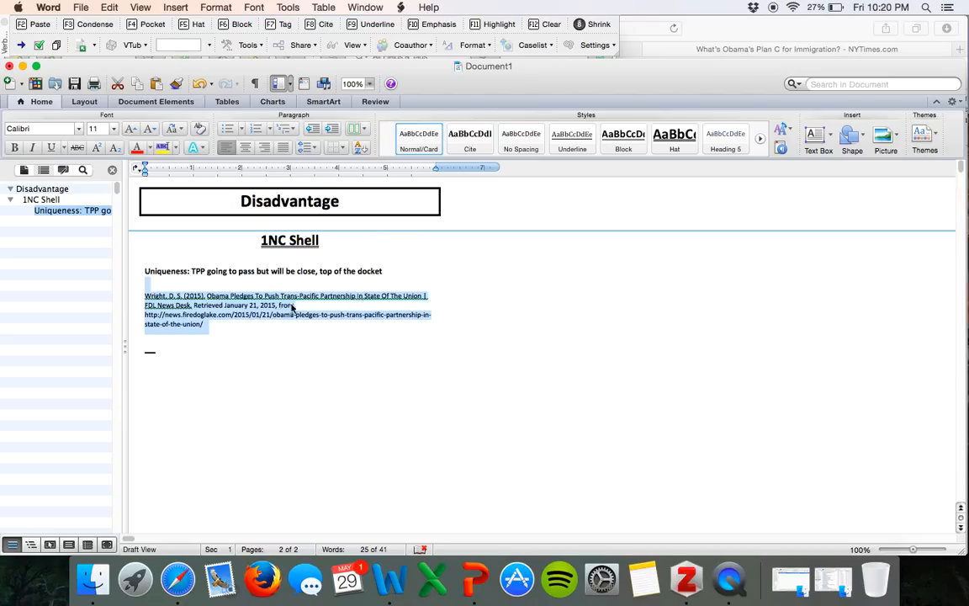
click(266, 276)
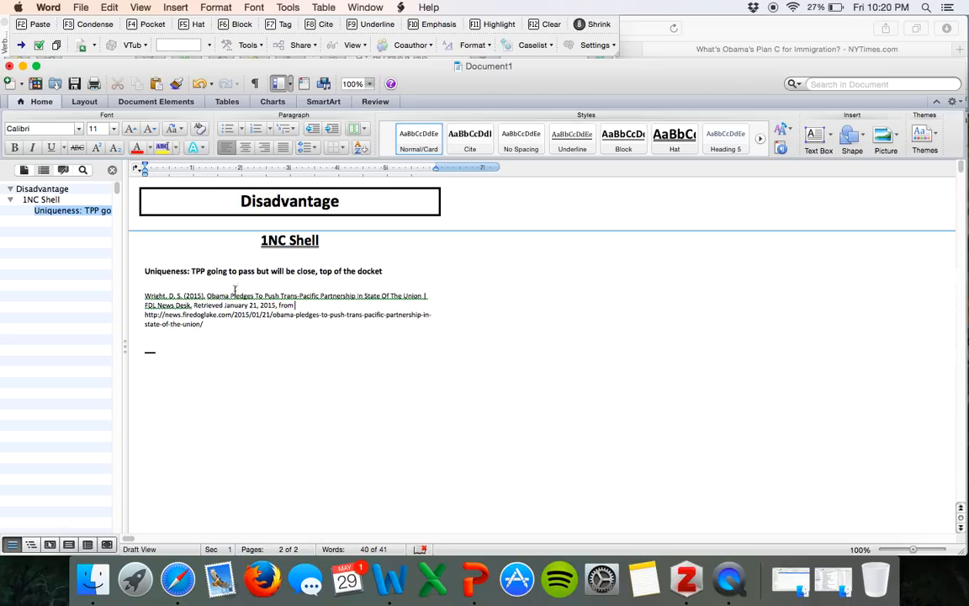
Apply the Cite style to the author and year at the start of the citation
drag(206, 296, 137, 299)
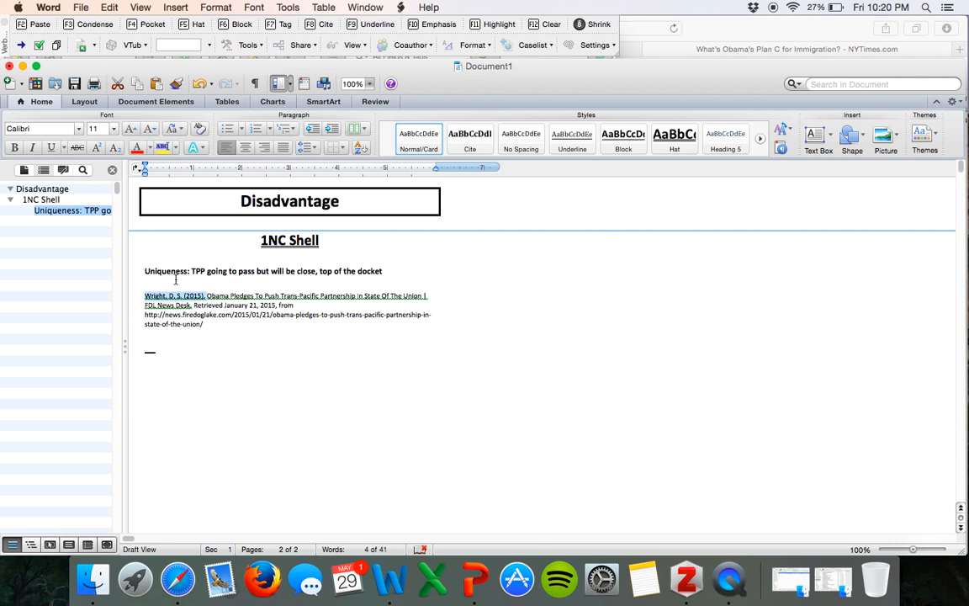
click(324, 25)
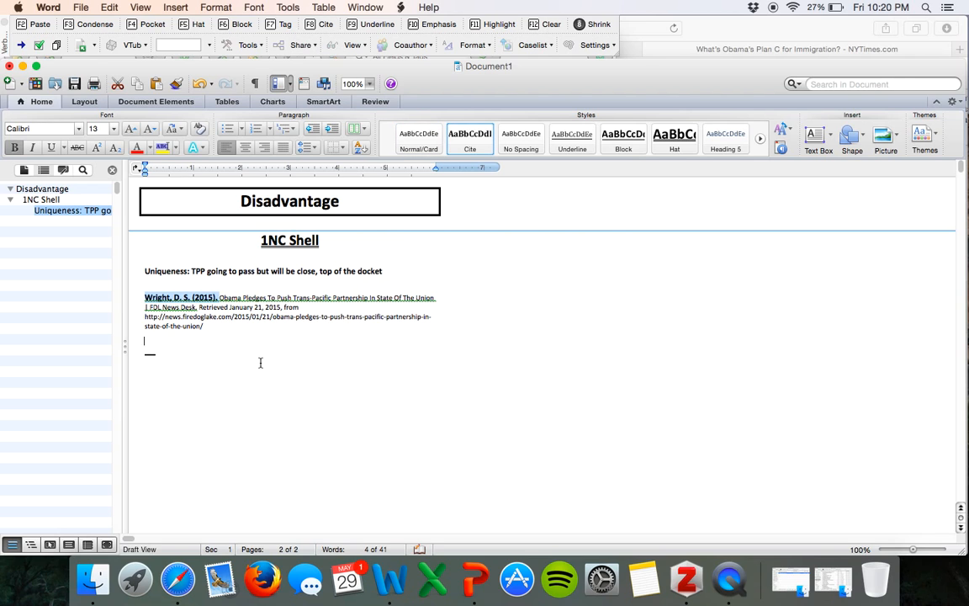
click(220, 307)
click(216, 297)
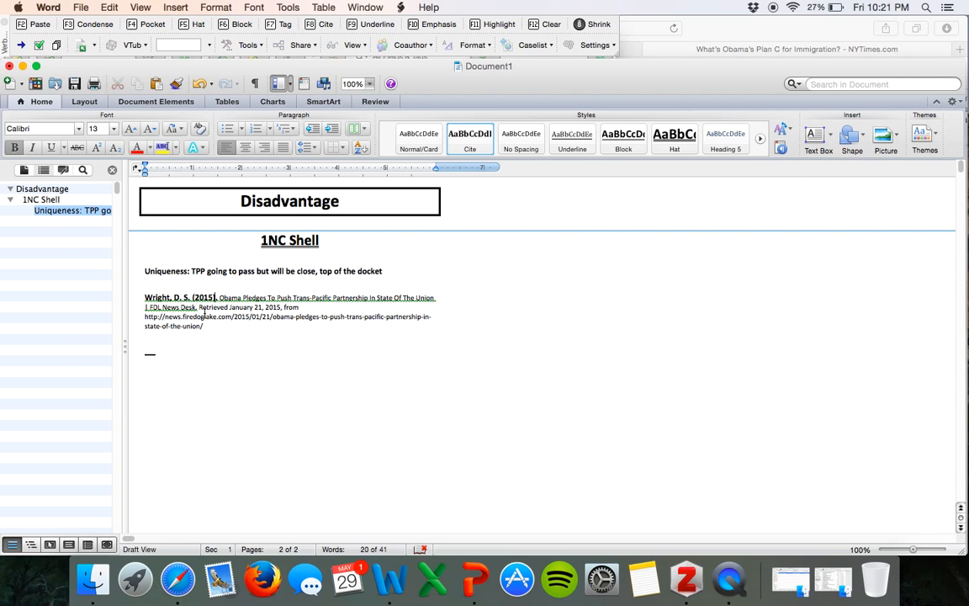
Apply the Cite style to the Uniqueness line to compare it with the citation's author and year
drag(385, 271, 146, 271)
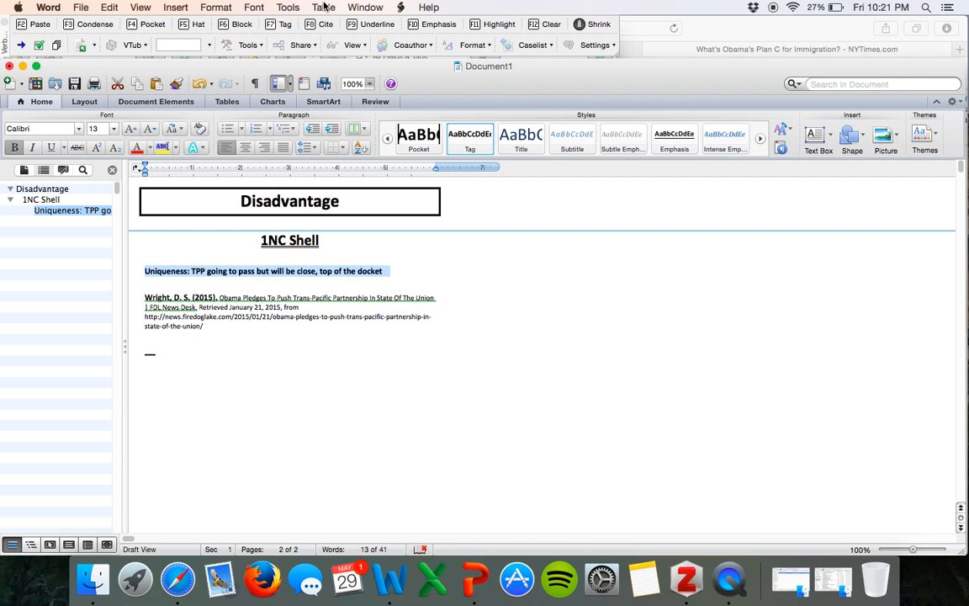
click(284, 23)
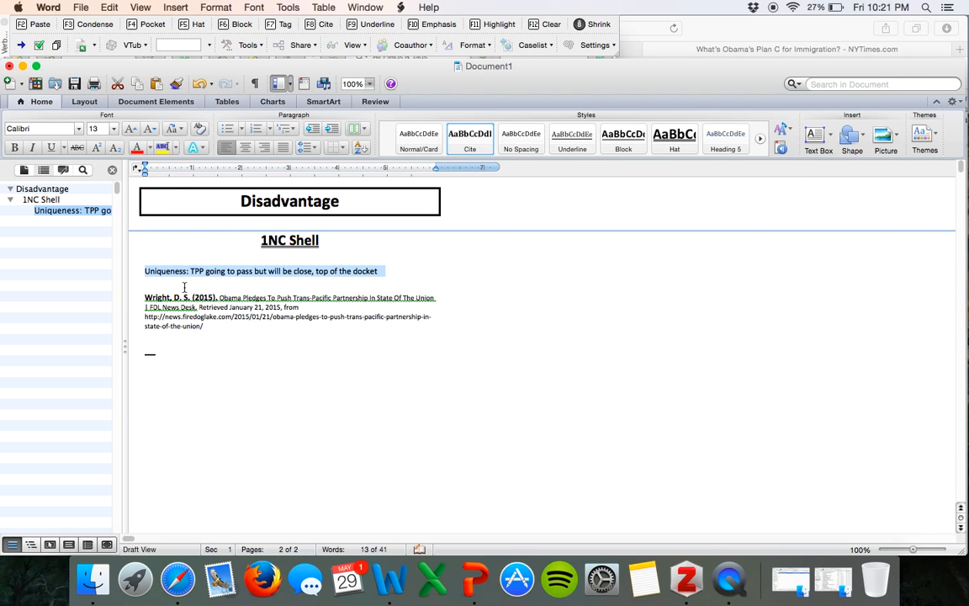
click(217, 297)
drag(217, 297, 135, 299)
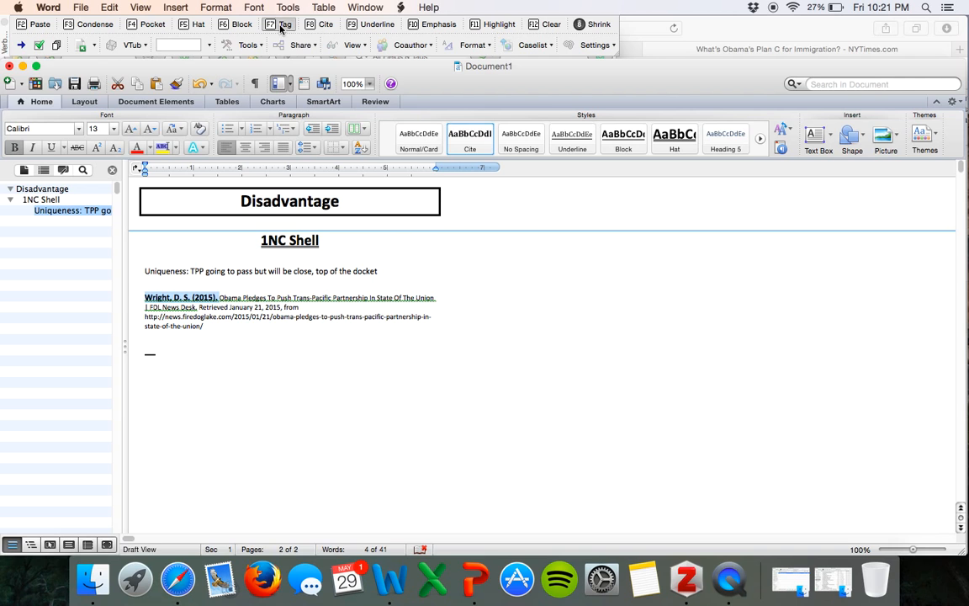
click(324, 290)
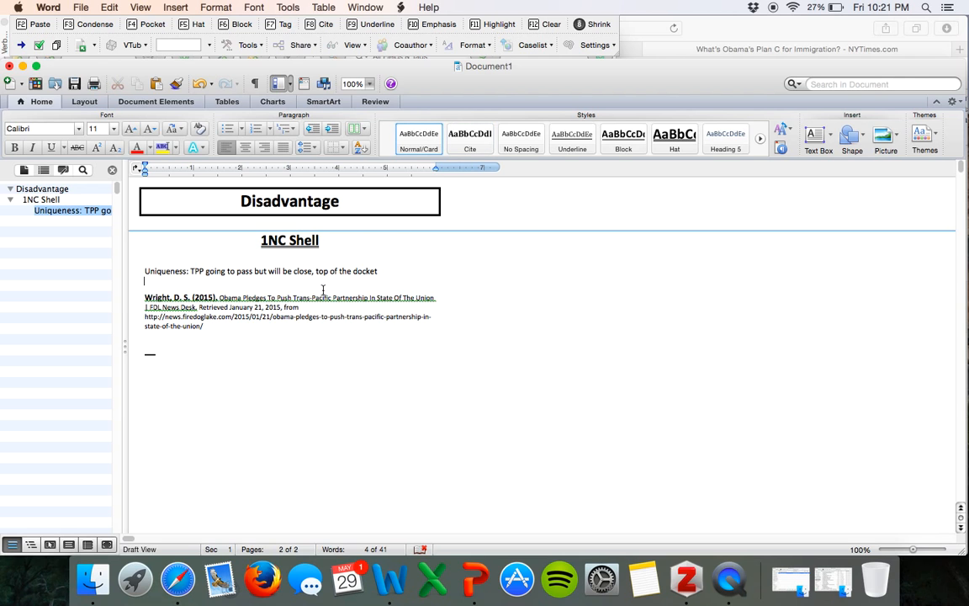
Navigate through the document's outline headings and delete the Uniqueness line under 1NC Shell
click(92, 200)
click(90, 192)
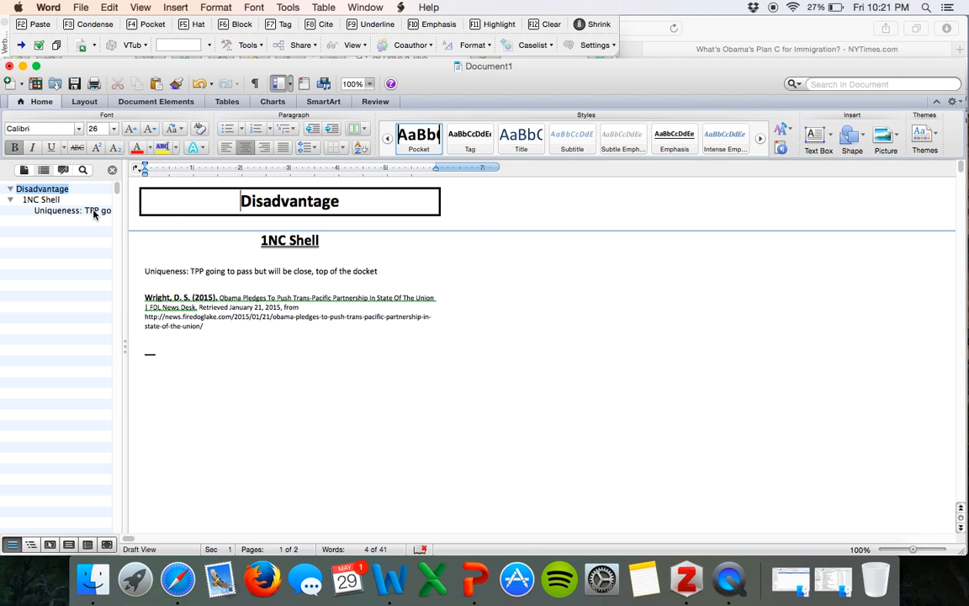
click(93, 210)
scroll(284, 230, up, 3)
drag(380, 271, 147, 277)
key(BackSpace)
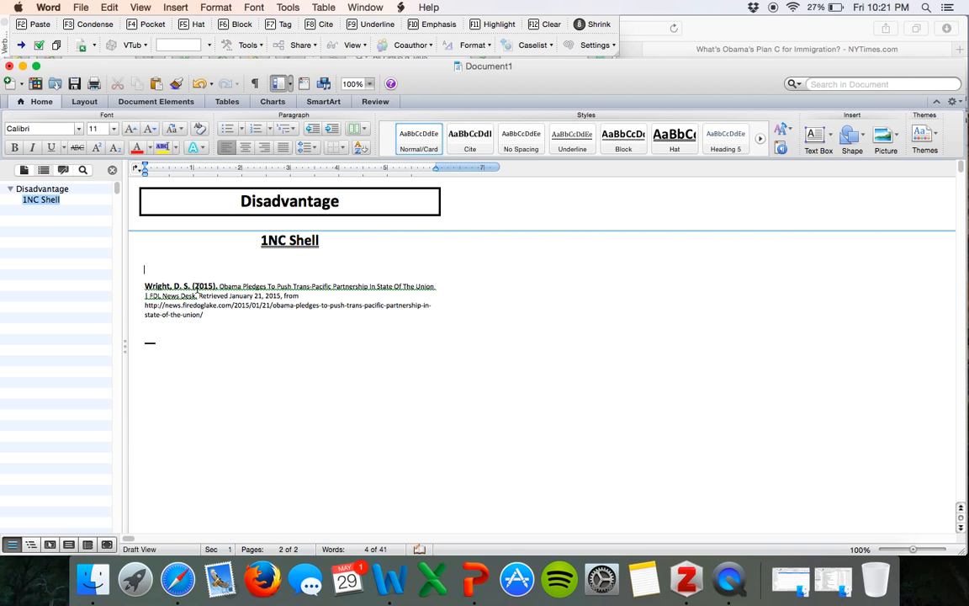
Reapply the Cite style to the citation's author and year, and delete the whole citation
drag(218, 287, 133, 287)
key(F8)
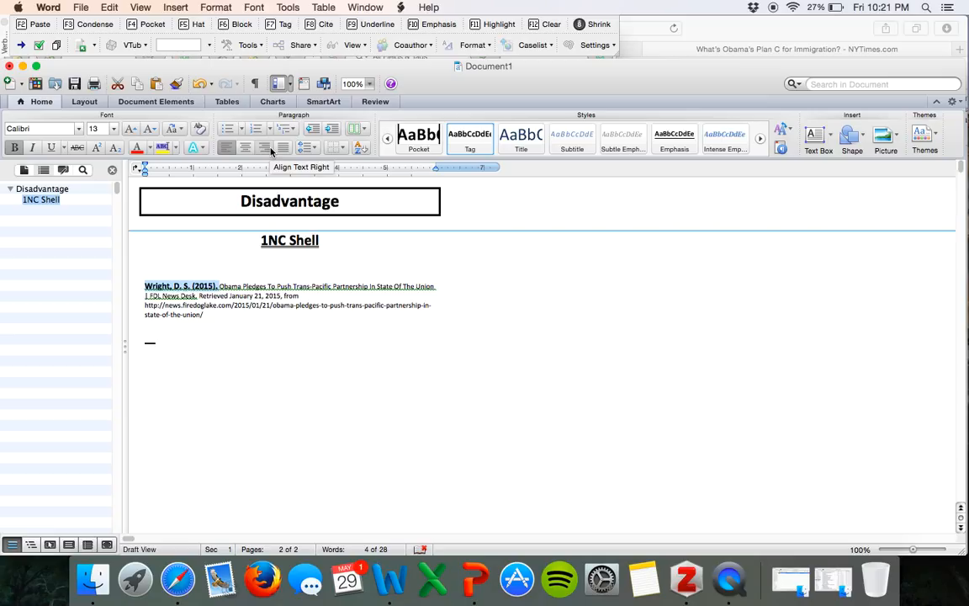
click(215, 315)
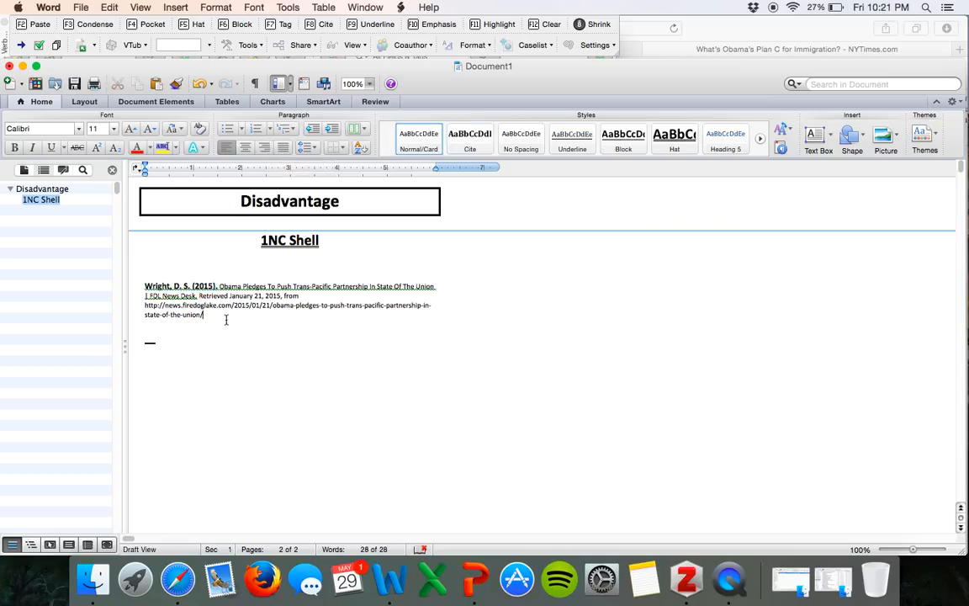
drag(225, 320, 159, 273)
key(BackSpace)
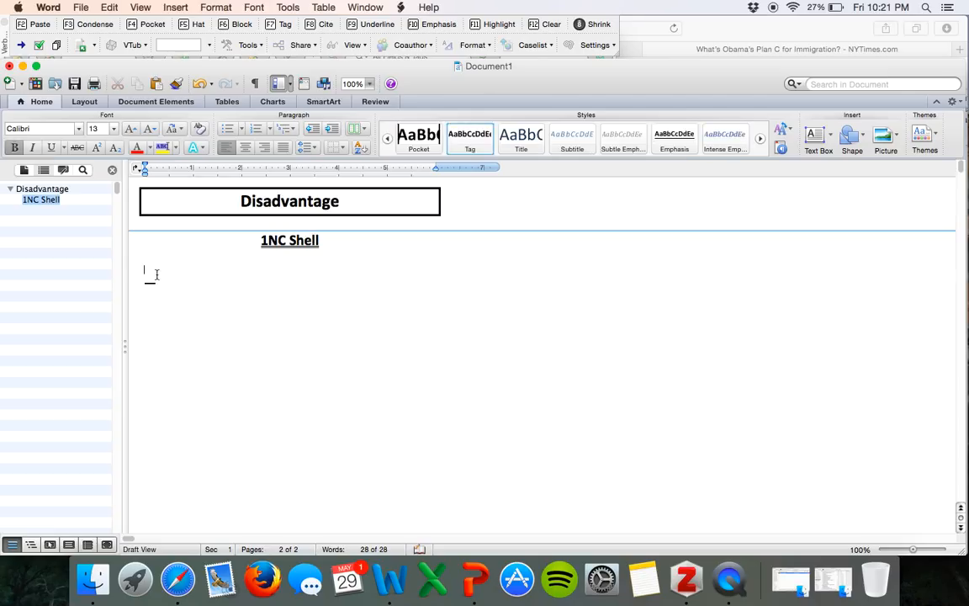
Paste the original citation under 1NC Shell and apply the Cite style to its author and (n.d.) date
text(Wright, D. S. (n.d.). Obama Pledges To Push Trans-Pacific Partnership In State Of The Union | FDL News Desk. Retrieved January 21, 2015, from http://news.firedoglake.com/2015/01/21/obama-pledges-to-push-trans-pacific-partnership-in-state-of-the-union/)
drag(181, 270, 108, 271)
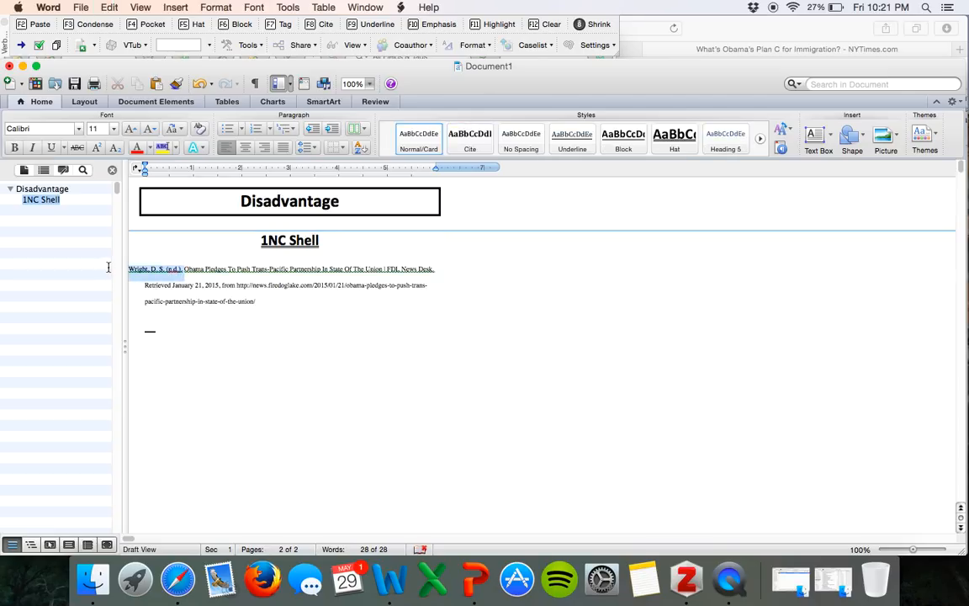
key(F7)
click(260, 346)
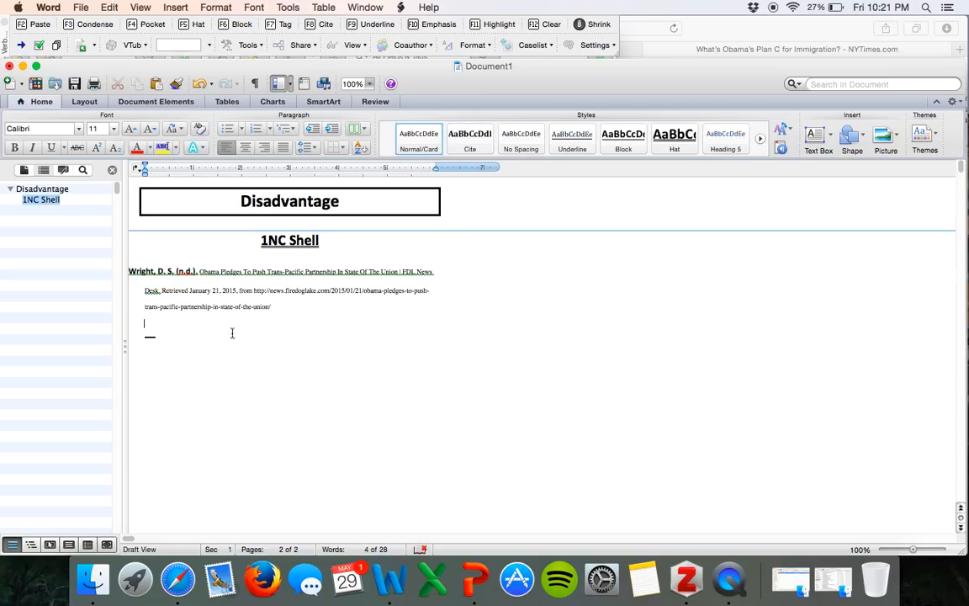
Check the 1NC Shell heading through the document outline and delete the re-pasted citation
click(84, 195)
click(41, 200)
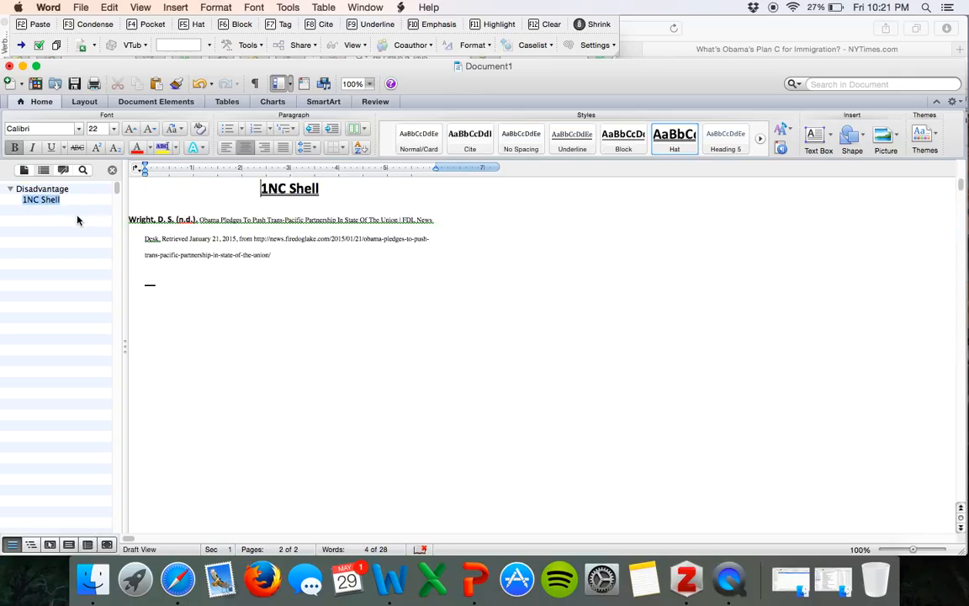
click(267, 239)
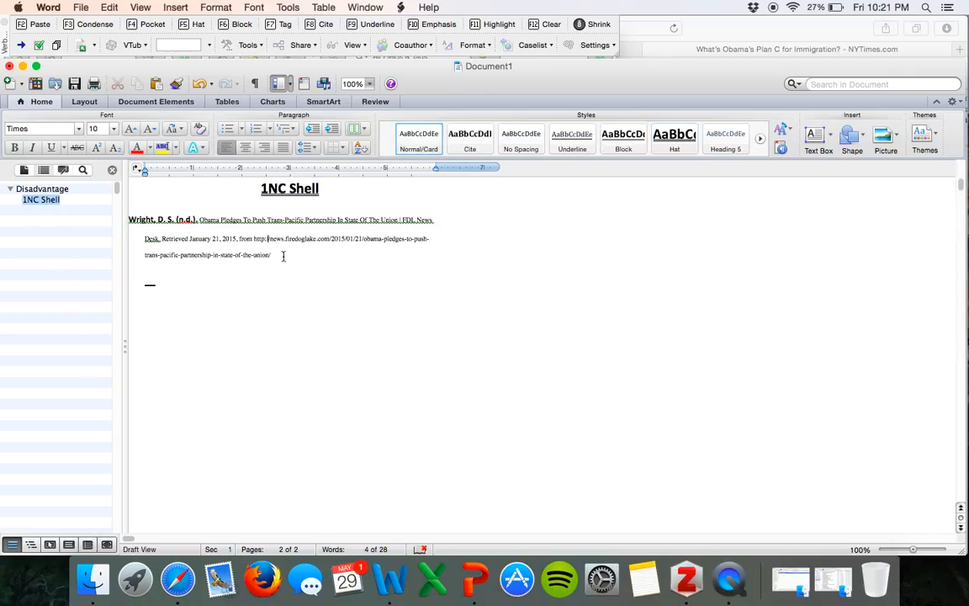
triple_click(283, 256)
Undo the recent edits until the Uniqueness line and the formatted 2015 citation are back under 1NC Shell
click(199, 84)
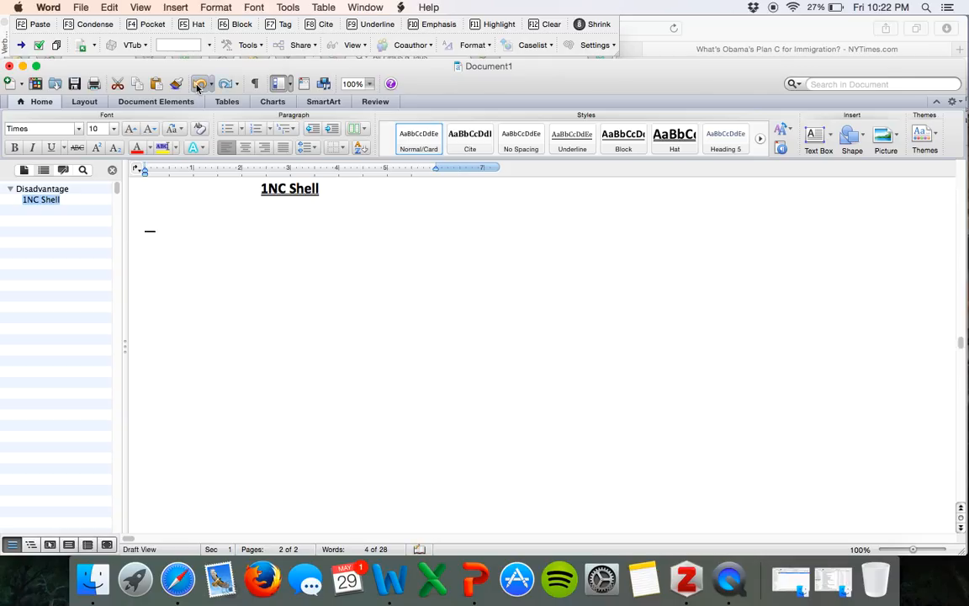
click(198, 84)
click(198, 84)
click(198, 84)
click(199, 84)
click(198, 84)
click(199, 84)
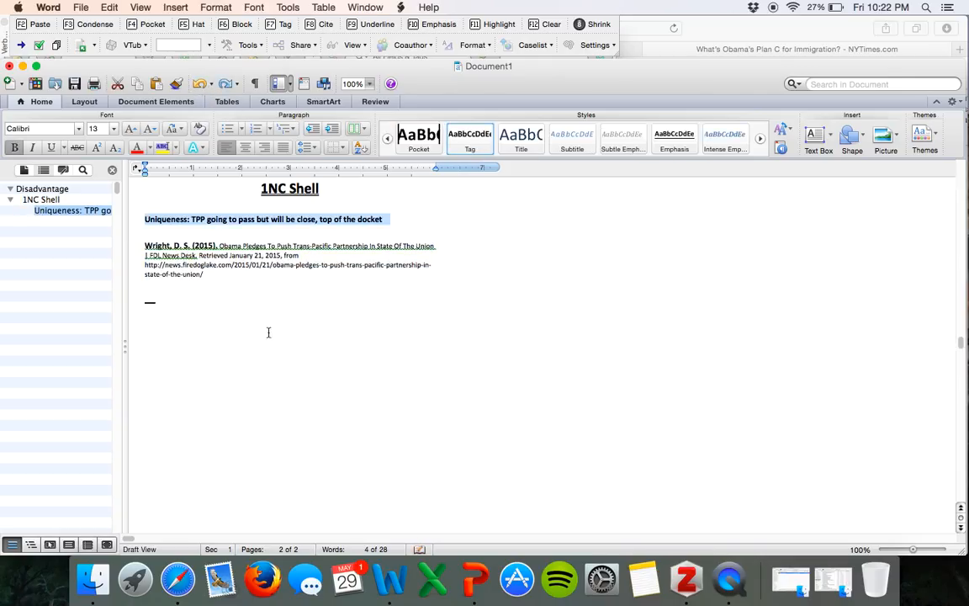
click(269, 306)
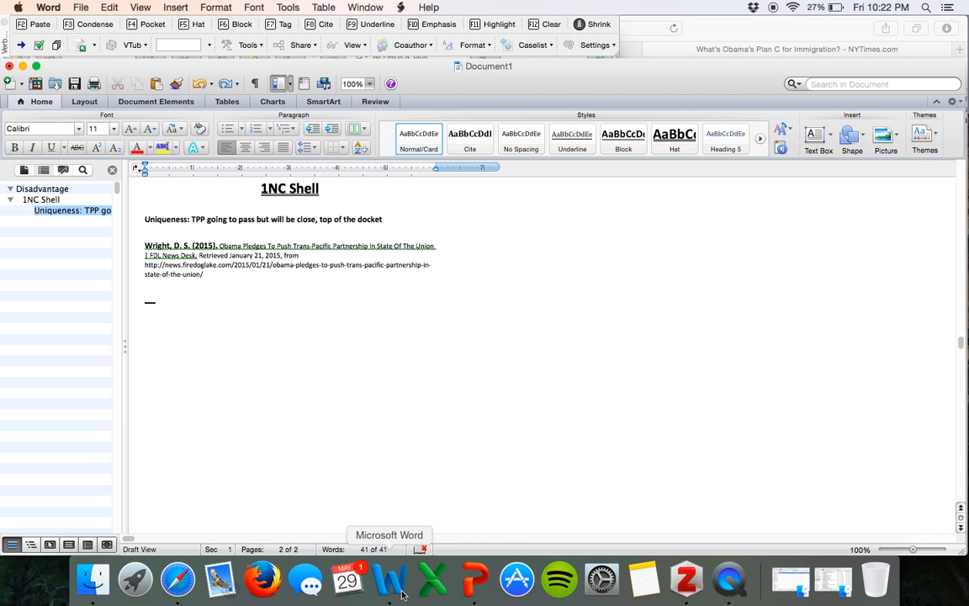
Switch to Zotero and copy the URL of the "Obama Pledges To Push Trans-Pacific Partnership" web page item
click(686, 579)
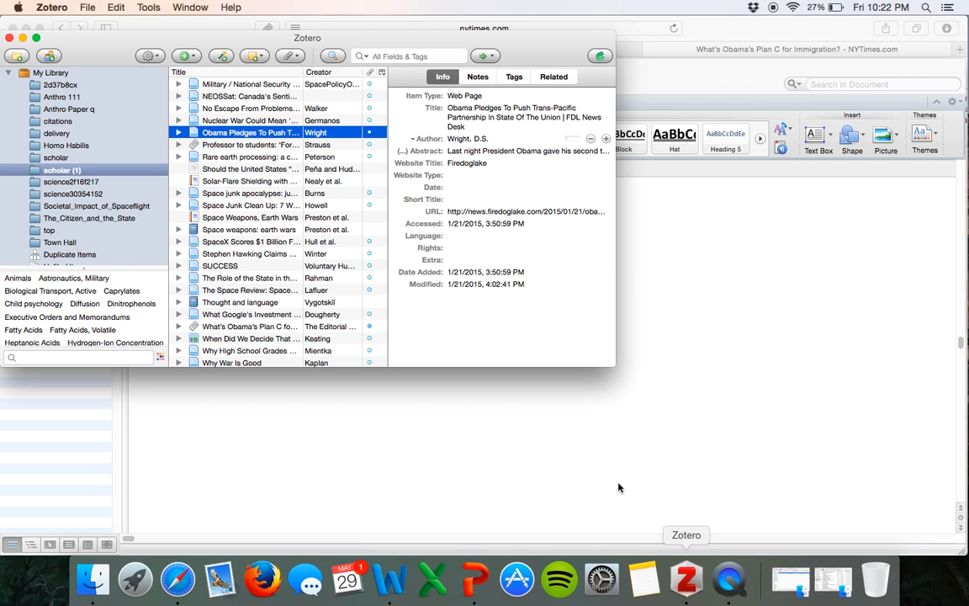
click(452, 211)
double_click(451, 211)
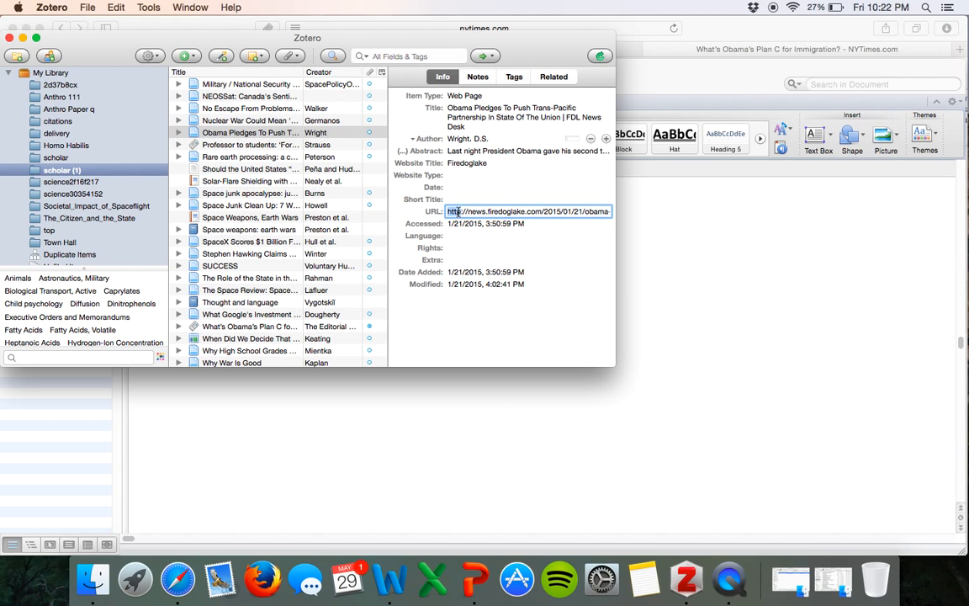
click(573, 237)
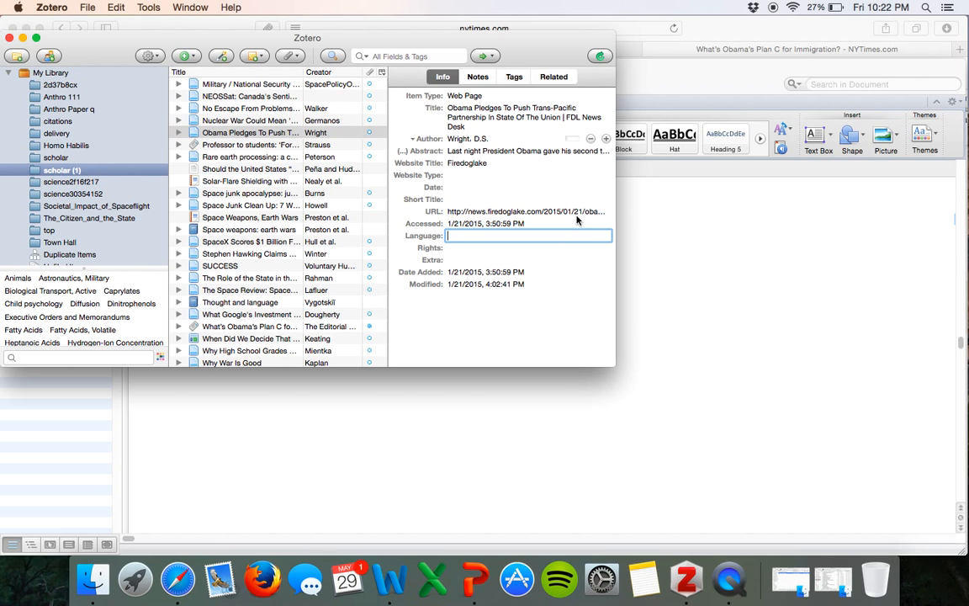
click(577, 212)
right_click(577, 212)
click(577, 212)
right_click(577, 212)
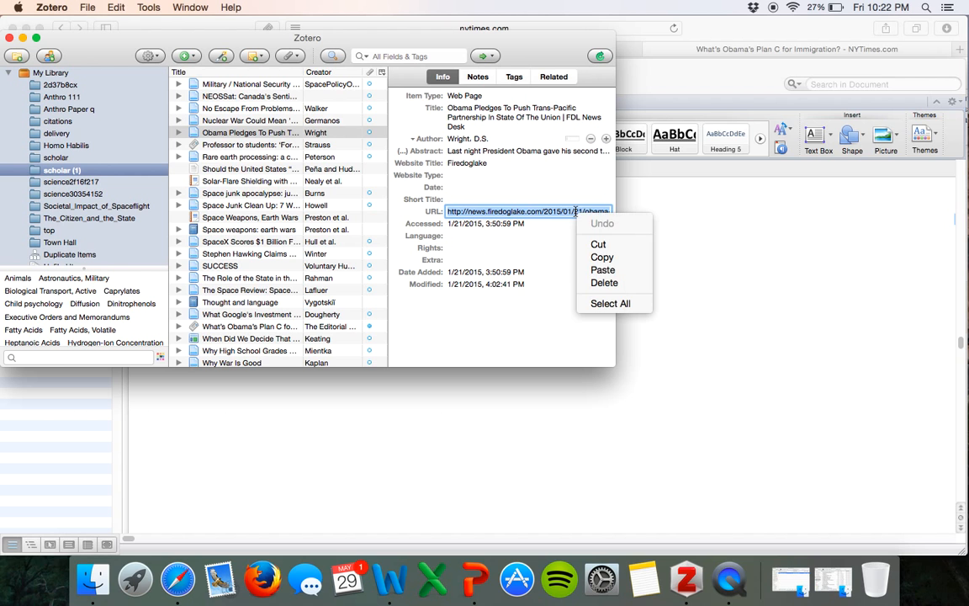
click(607, 258)
click(728, 269)
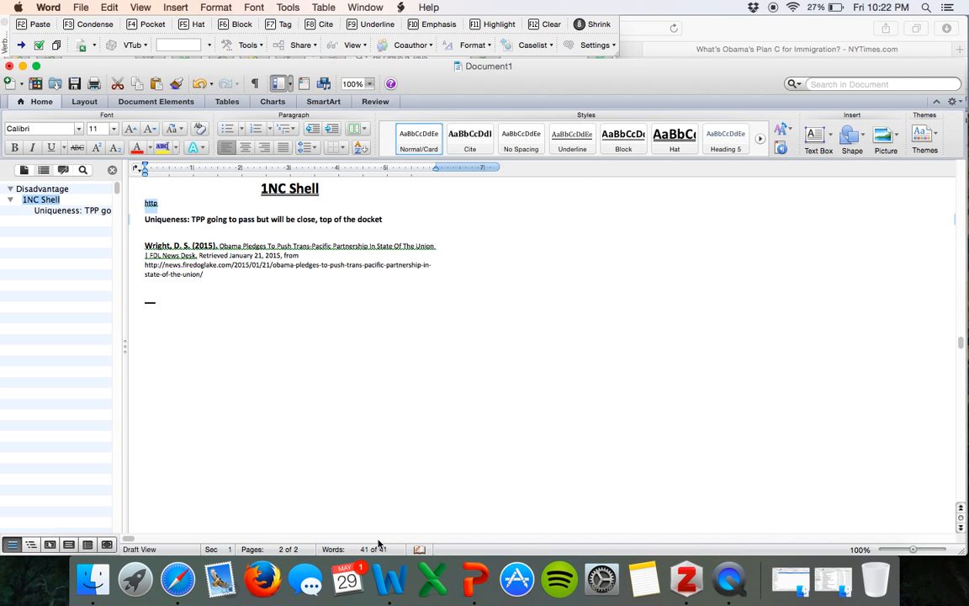
Switch to Safari and load the copied firedoglake article URL in the current tab
click(178, 579)
click(341, 27)
key(BackSpace)
key(super+v)
key(Return)
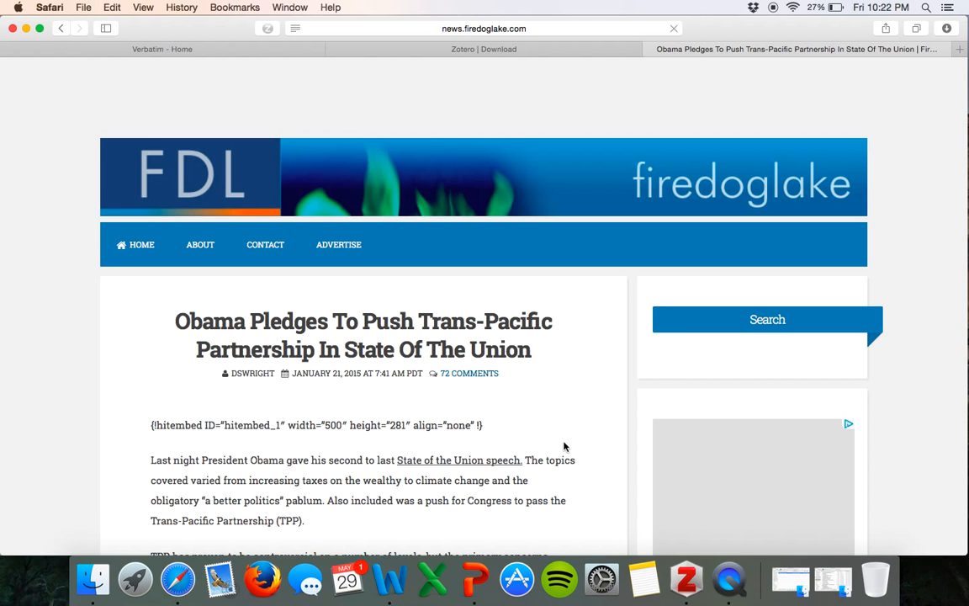
Copy the article's text from "Last night President Obama" through the end of the block quote, "get it done."
scroll(565, 446, down, 5)
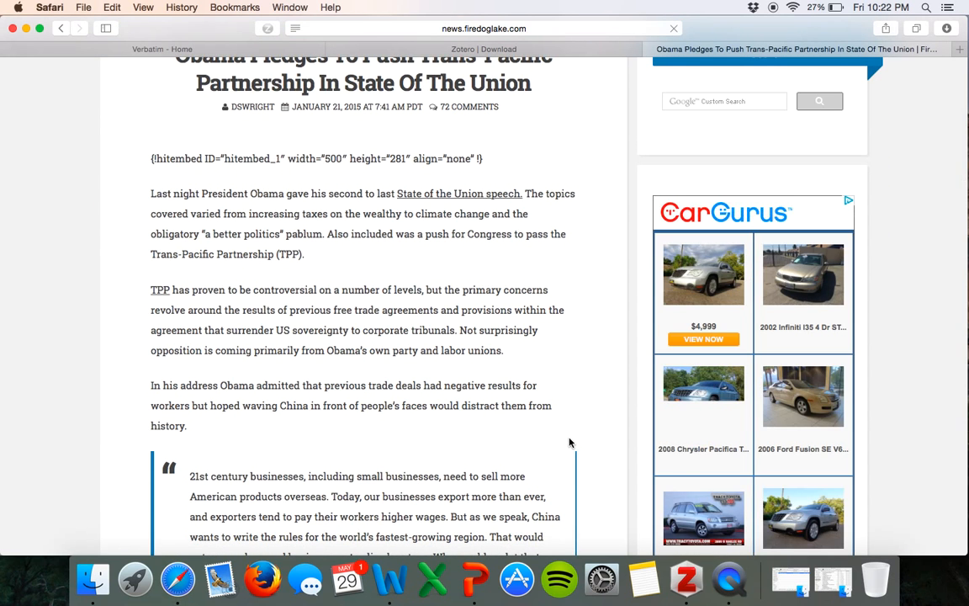
scroll(567, 445, up, 5)
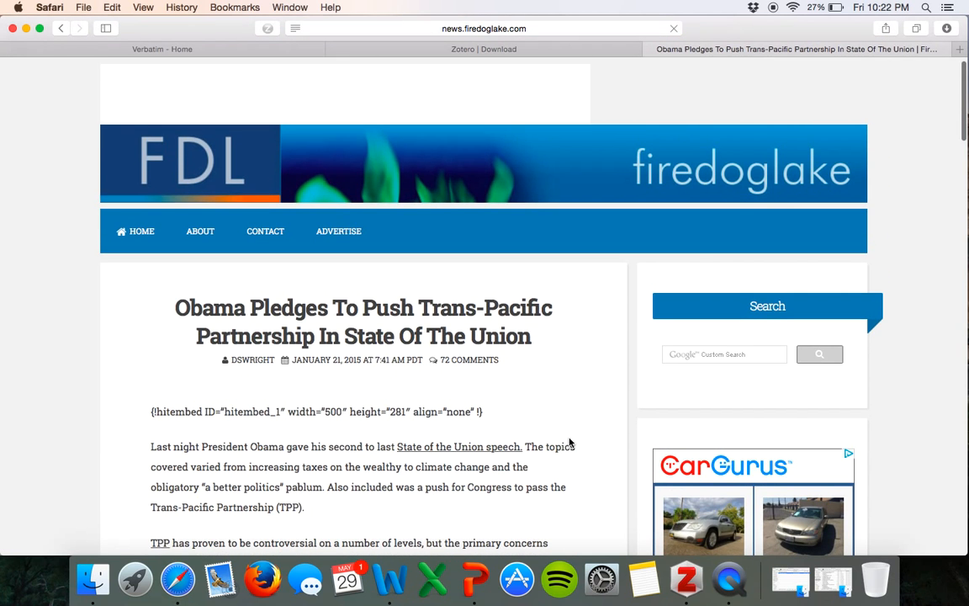
scroll(569, 441, down, 3)
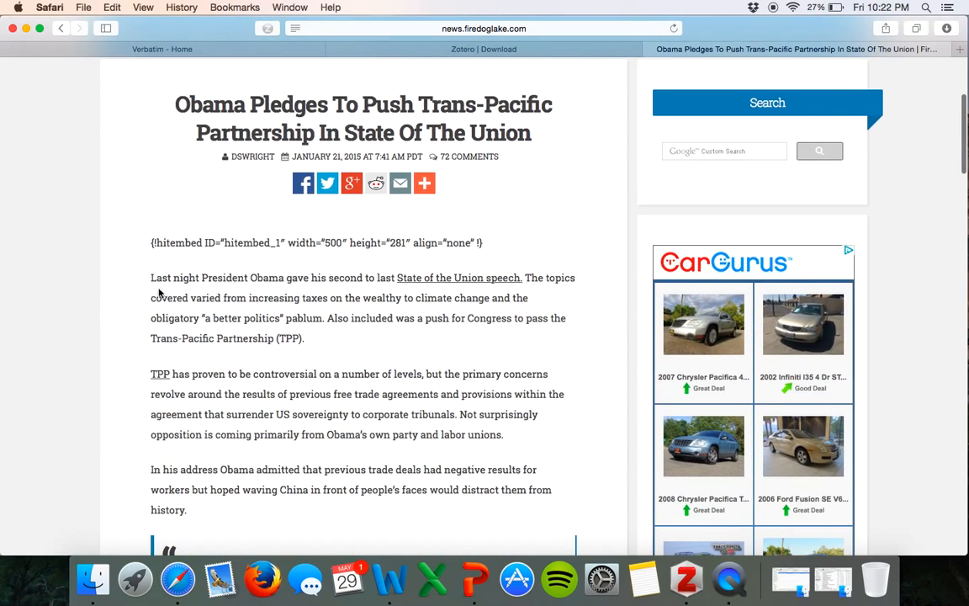
scroll(158, 290, down, 3)
scroll(160, 289, down, 4)
scroll(162, 289, up, 1)
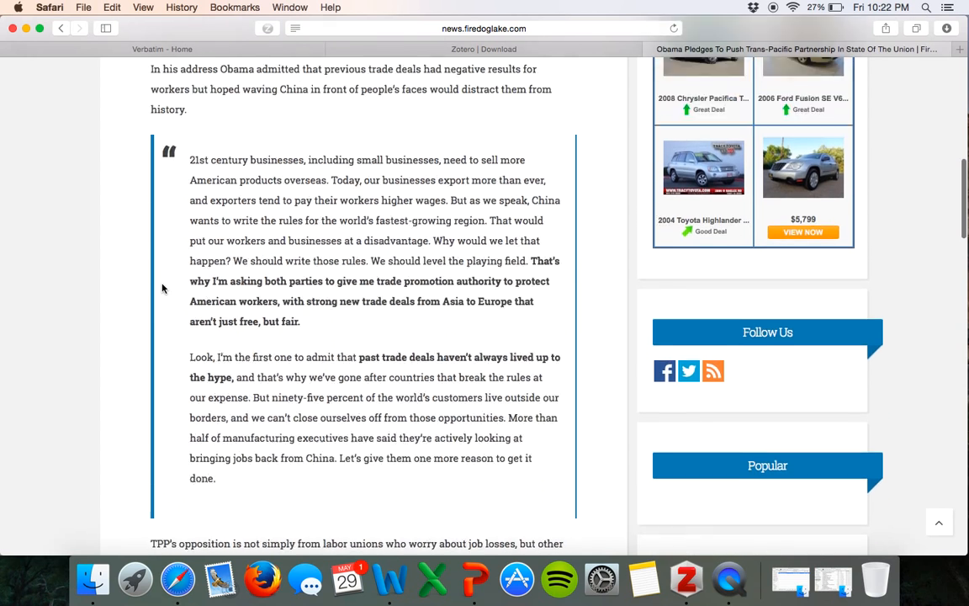
scroll(163, 289, up, 5)
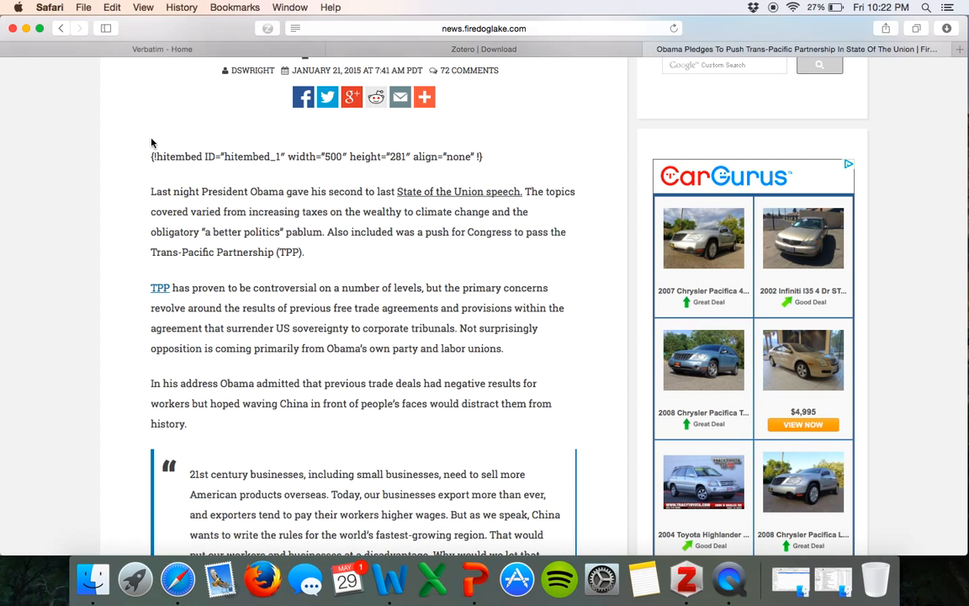
drag(152, 190, 469, 384)
scroll(470, 385, up, 10)
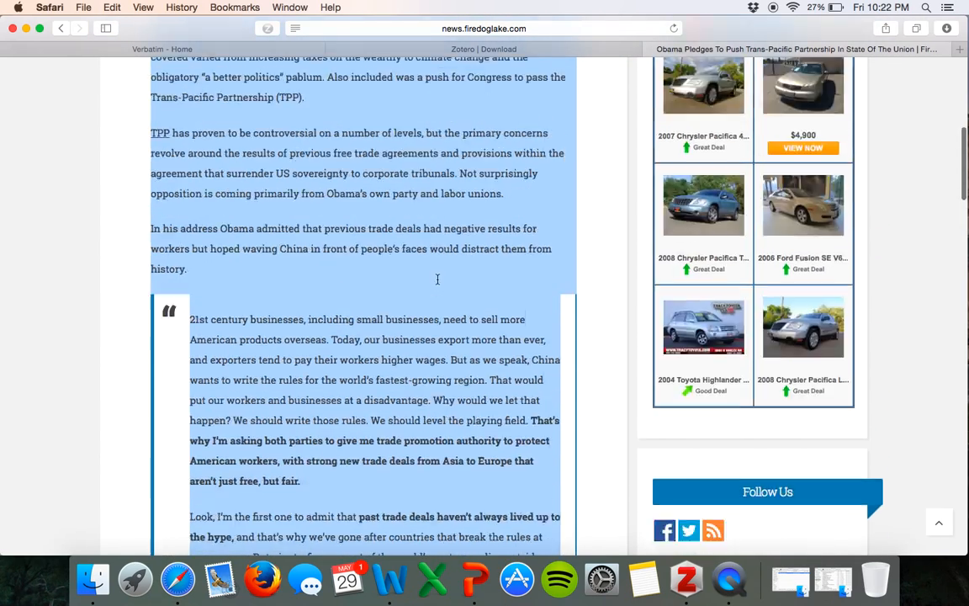
scroll(379, 319, down, 1)
right_click(373, 301)
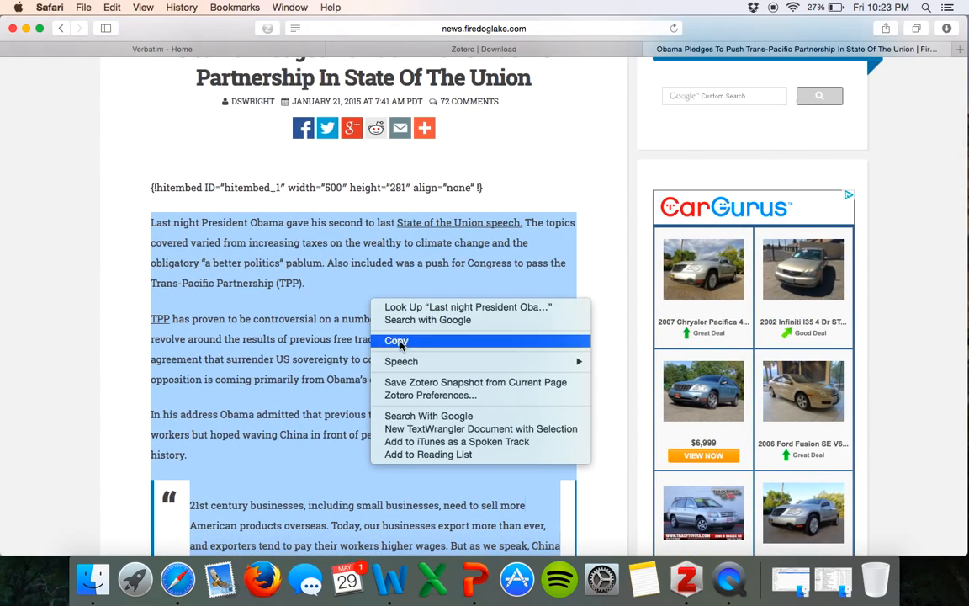
click(401, 343)
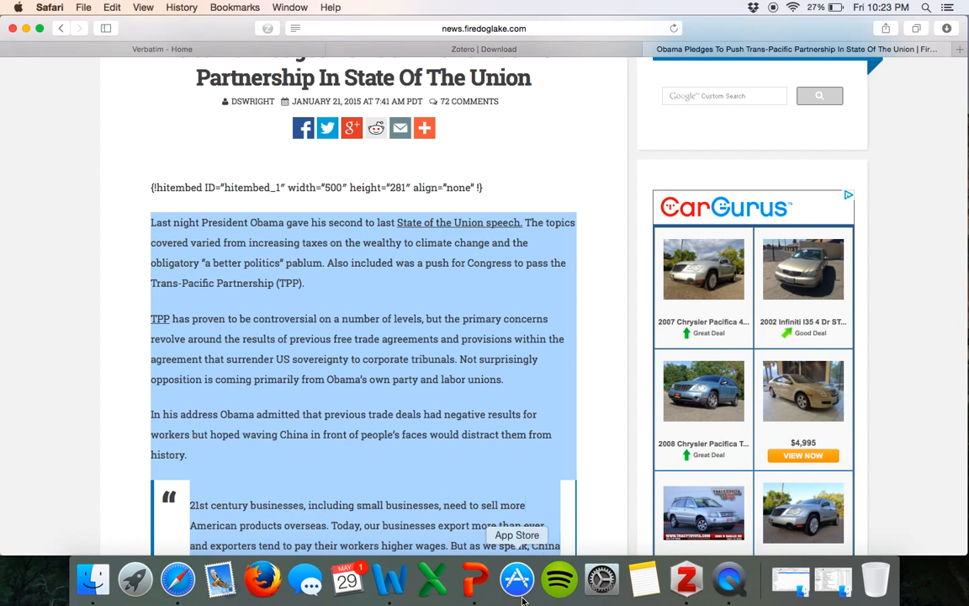
Switch to Word and delete the stray "http" line beneath the 1NC Shell heading
click(390, 579)
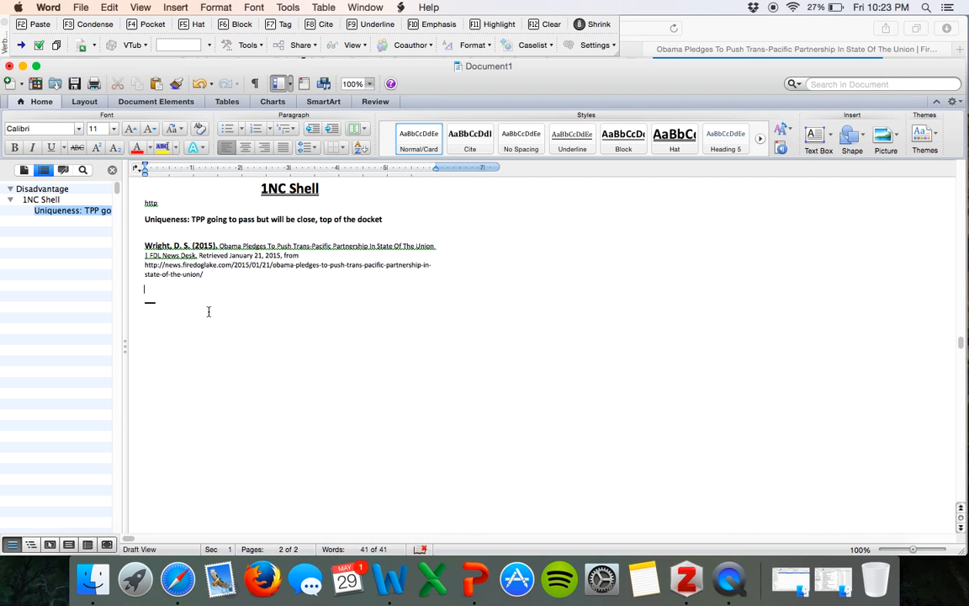
triple_click(167, 206)
key(Delete)
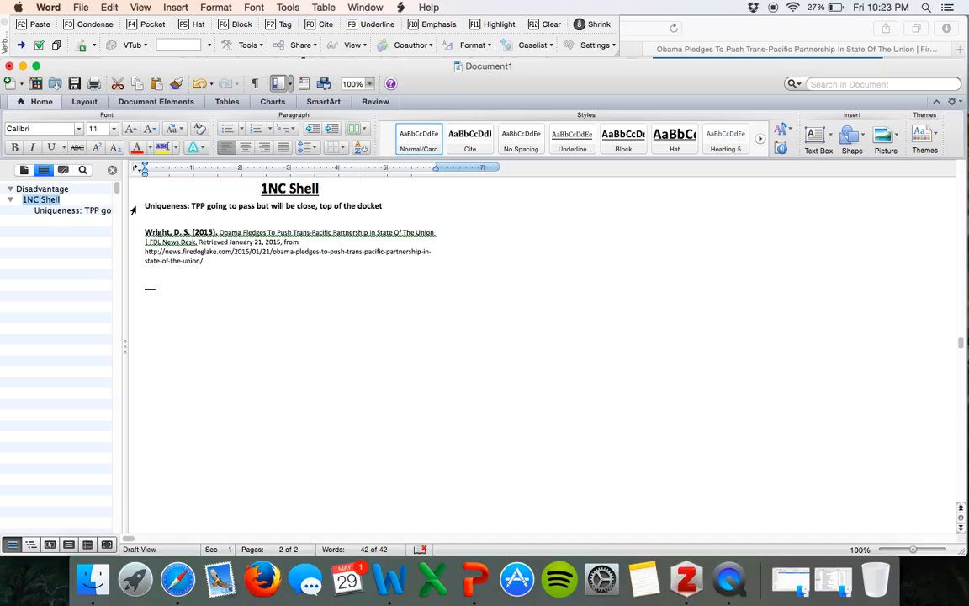
Insert the copied article text on a new line below the citation with Verbatim's unformatted Paste command
click(237, 348)
key(Return)
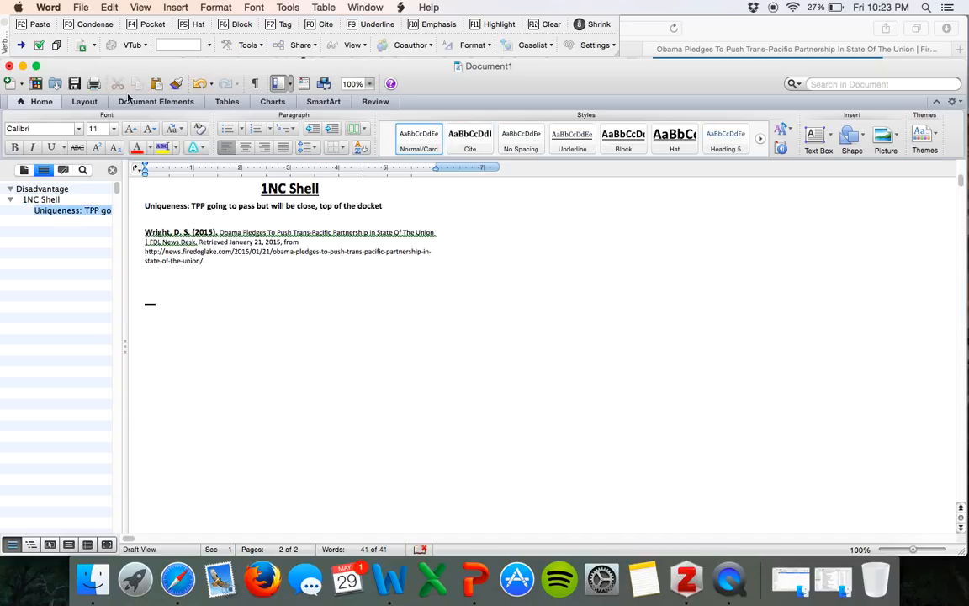
click(41, 25)
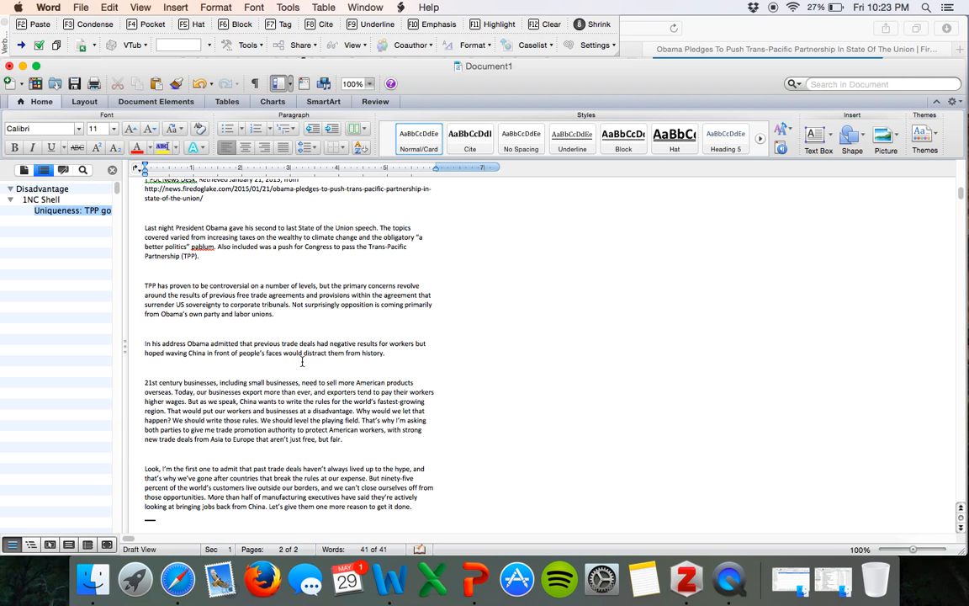
Condense the pasted article text into a single paragraph and remove the blank line between it and the citation
drag(433, 395, 144, 345)
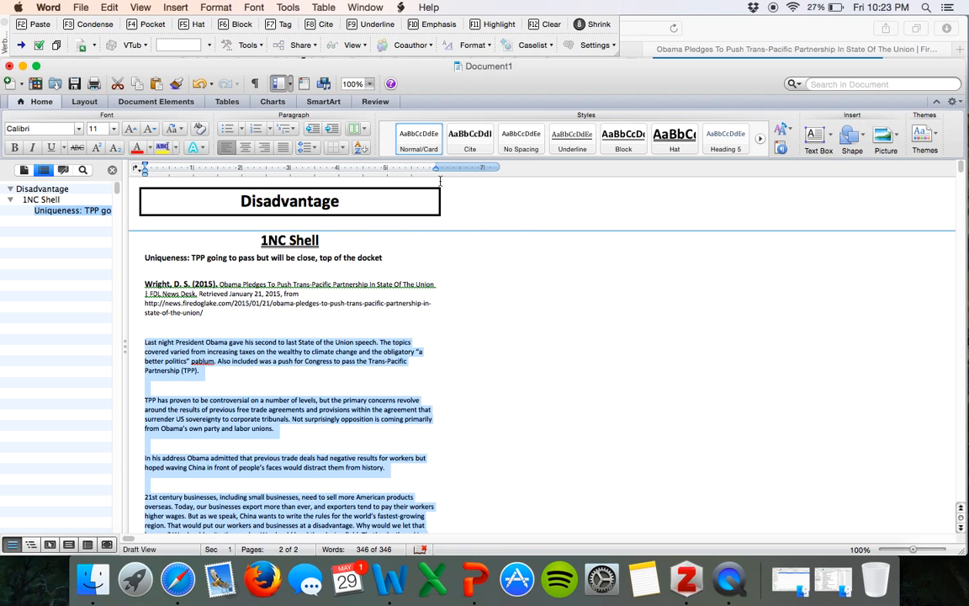
click(100, 25)
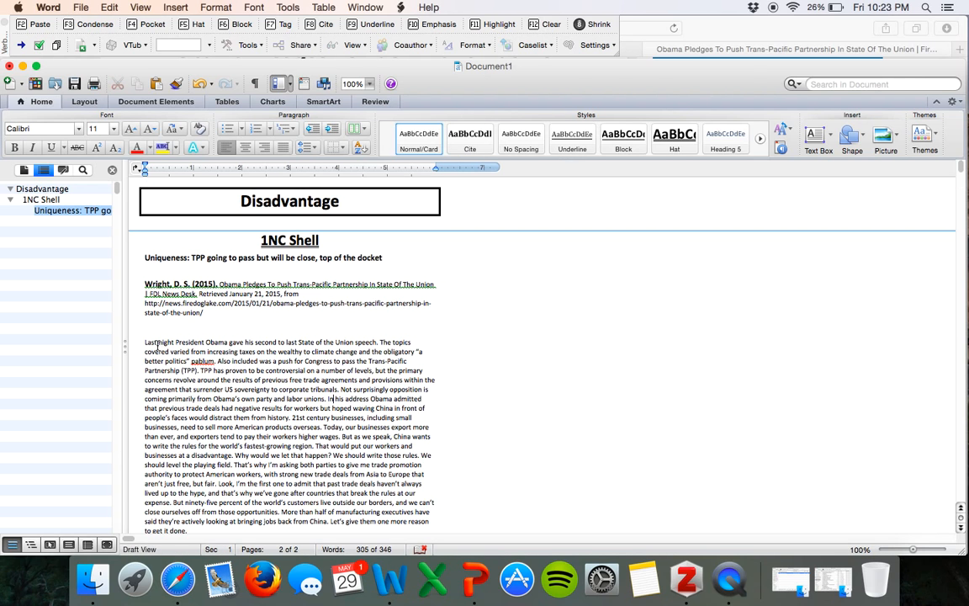
key(BackSpace)
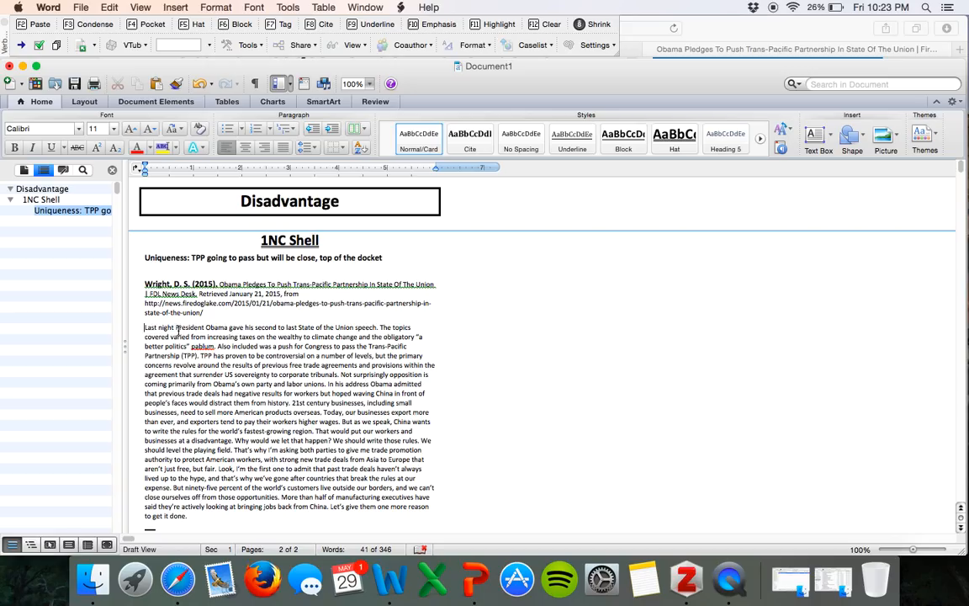
Apply the Underline style to "President Obama gave his second to last State of the Union speech" in the card text
drag(177, 329, 377, 328)
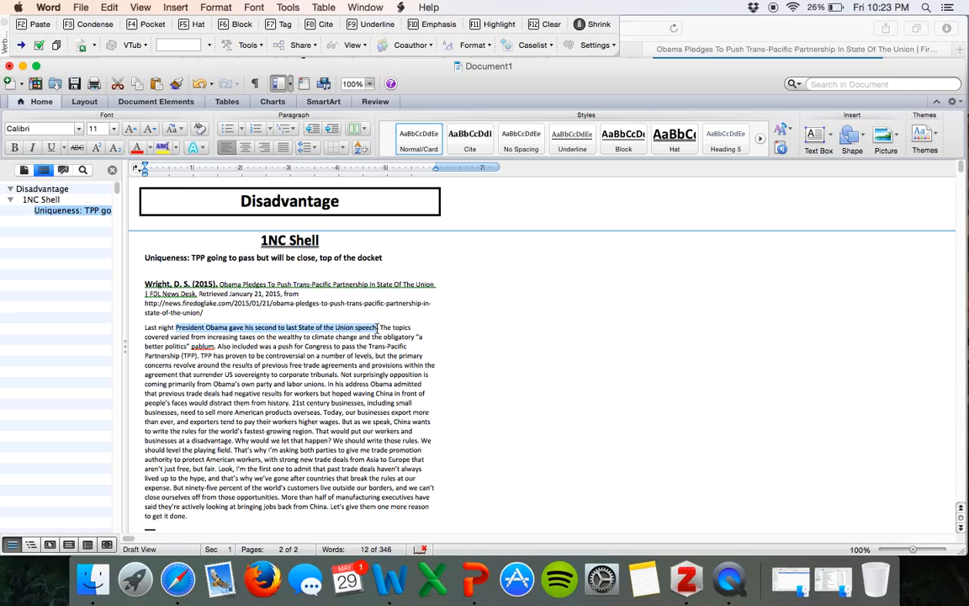
key(F9)
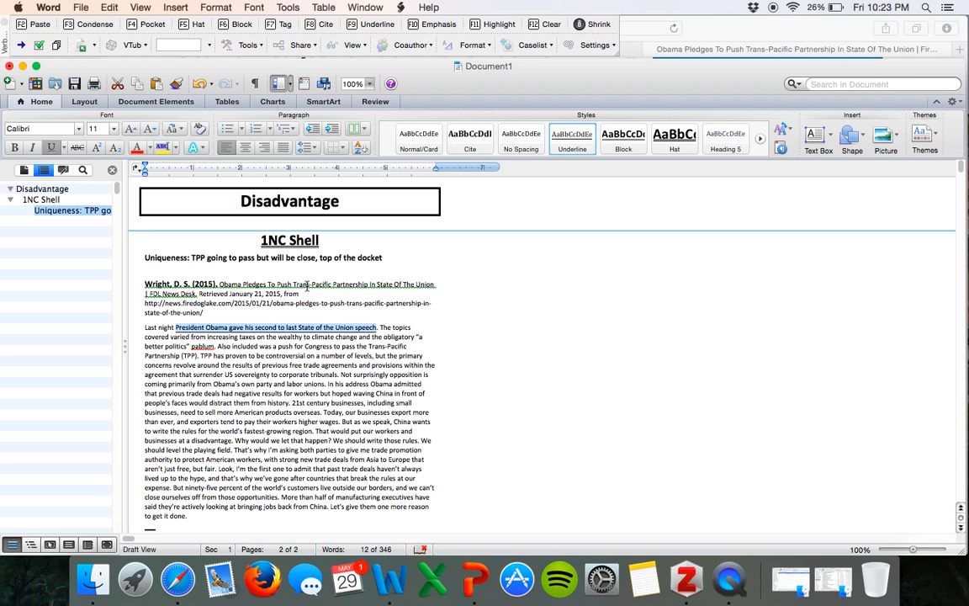
click(321, 347)
Apply the Emphasis style to the underlined phrase about Obama's State of the Union speech
drag(377, 328, 176, 329)
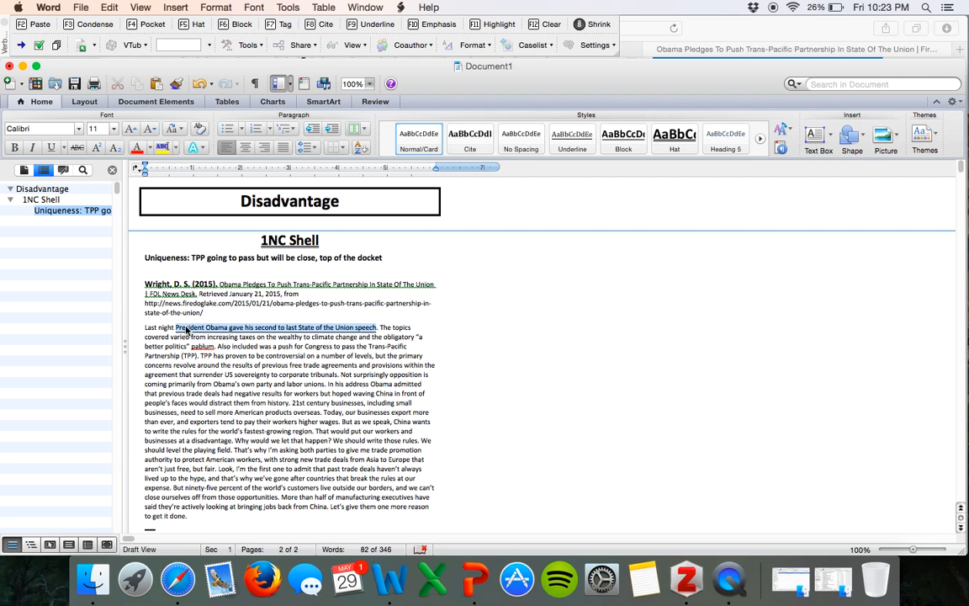
click(455, 24)
click(381, 345)
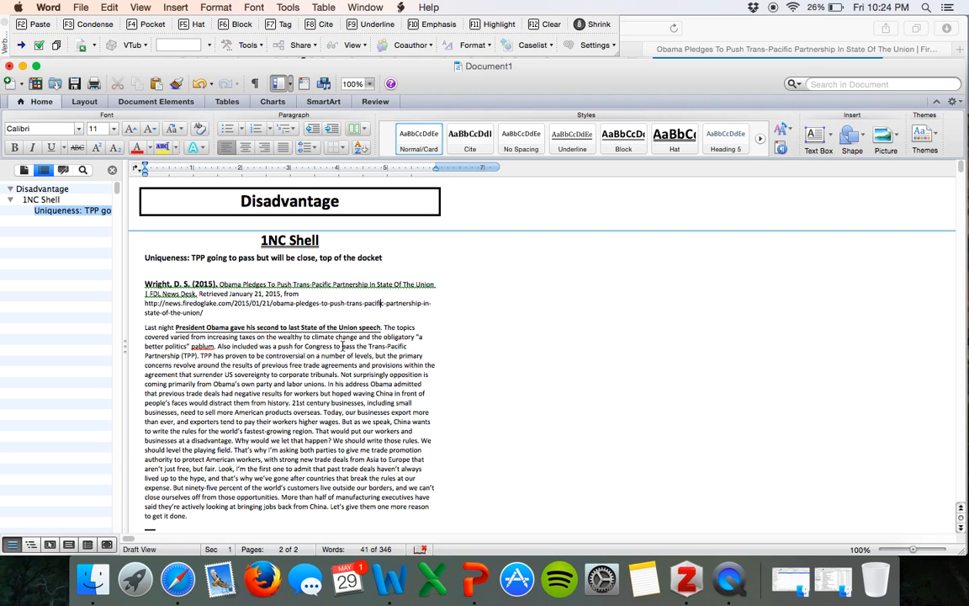
Apply the Emphasis style to "included was a push" through "number of levels" and to "surprisingly opposition" through "labor unions" in the card text
drag(233, 346, 369, 361)
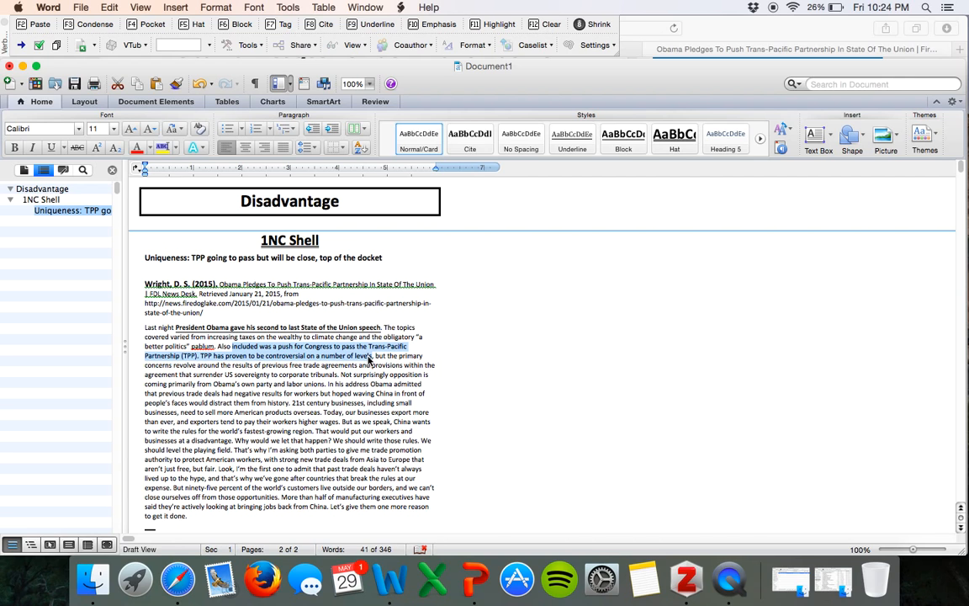
key(F9)
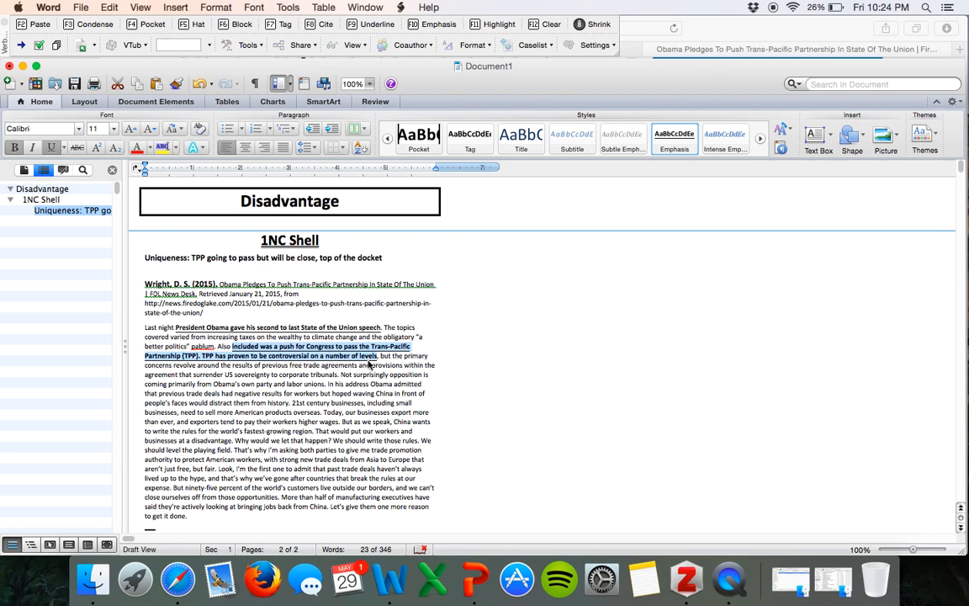
click(332, 330)
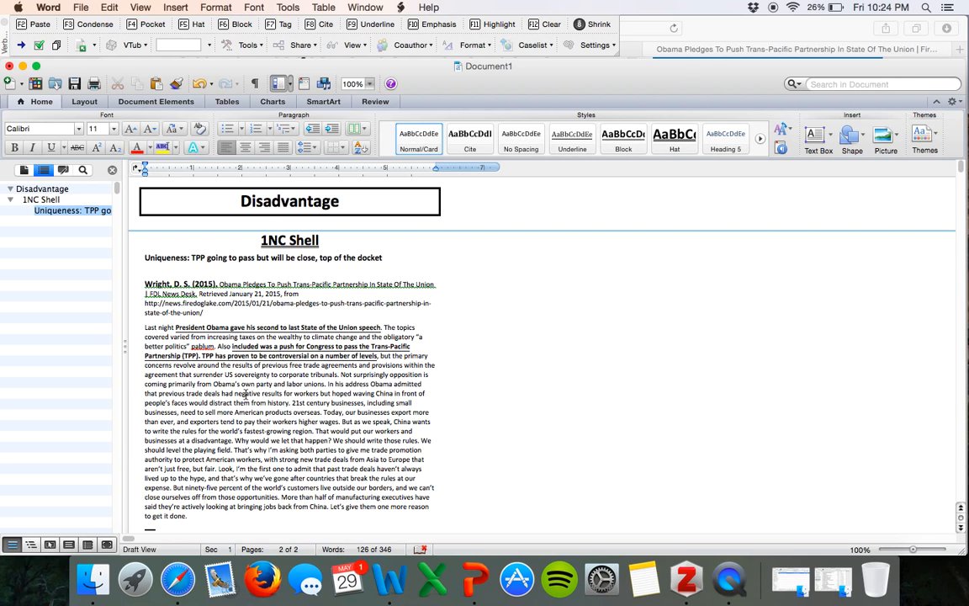
click(351, 375)
drag(353, 375, 328, 385)
key(F10)
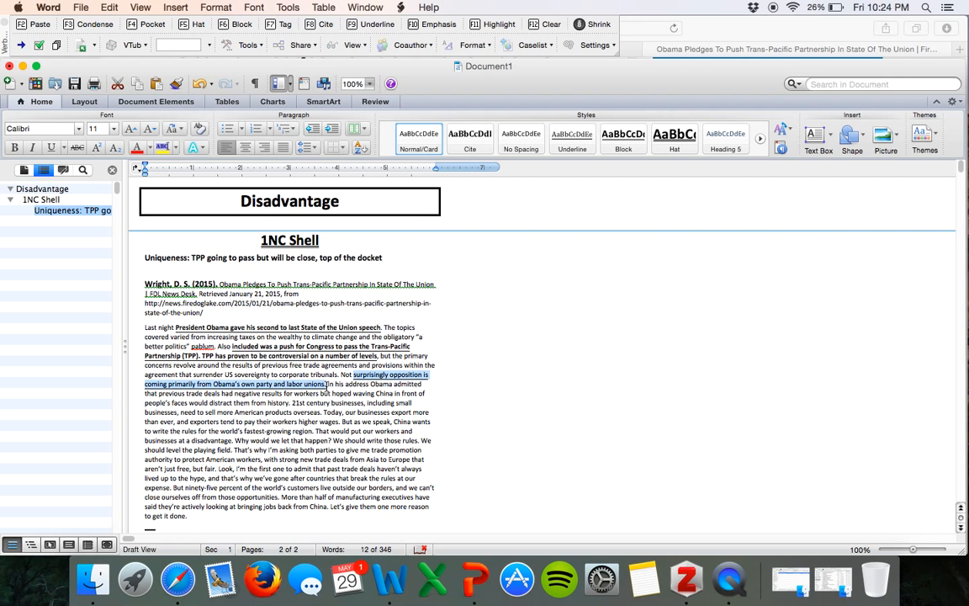
click(323, 478)
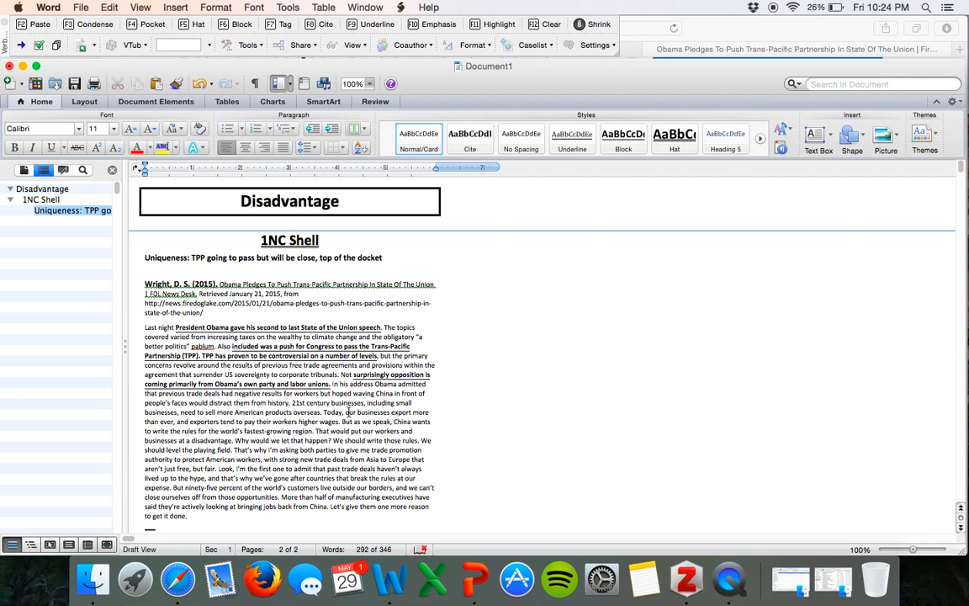
Apply the Emphasis style to the passage from "China wants to write the rules" through "aren't just free, but fair."
drag(394, 422, 218, 469)
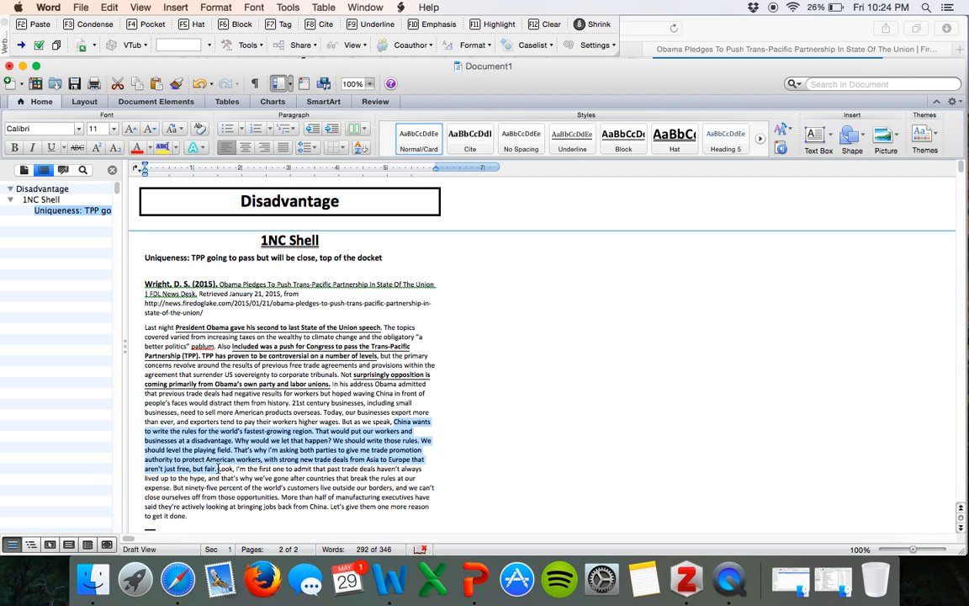
key(F9)
click(344, 440)
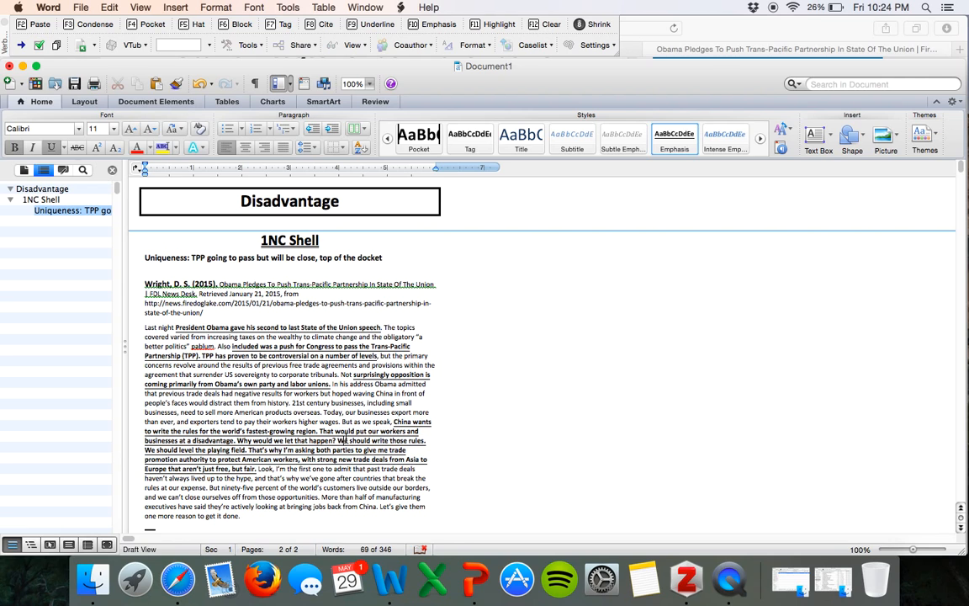
click(307, 514)
Highlight the emphasized State of the Union phrase and the emphasized passage about Congress passing the Trans-Pacific Partnership in yellow
scroll(213, 345, down, 3)
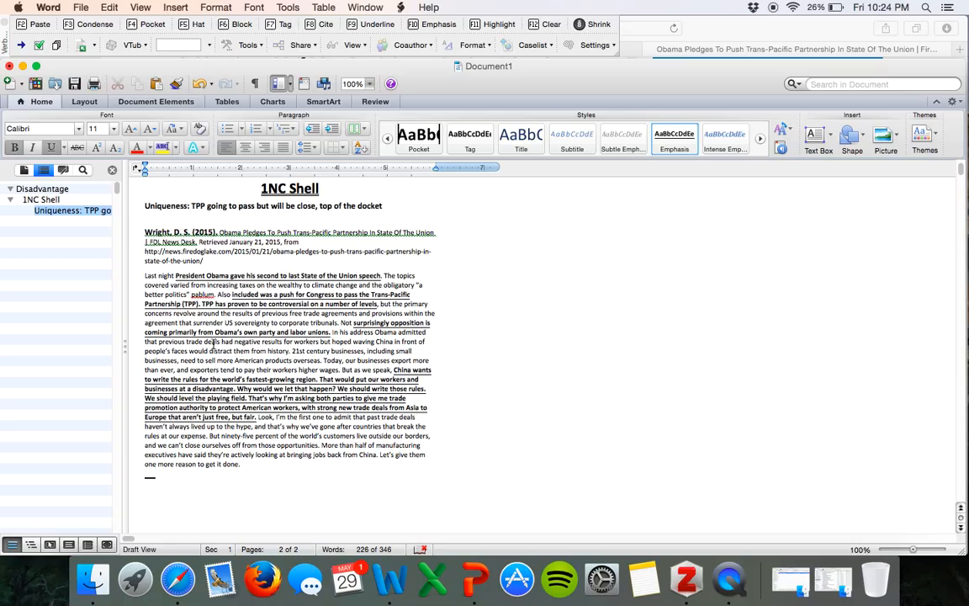
drag(176, 275, 381, 276)
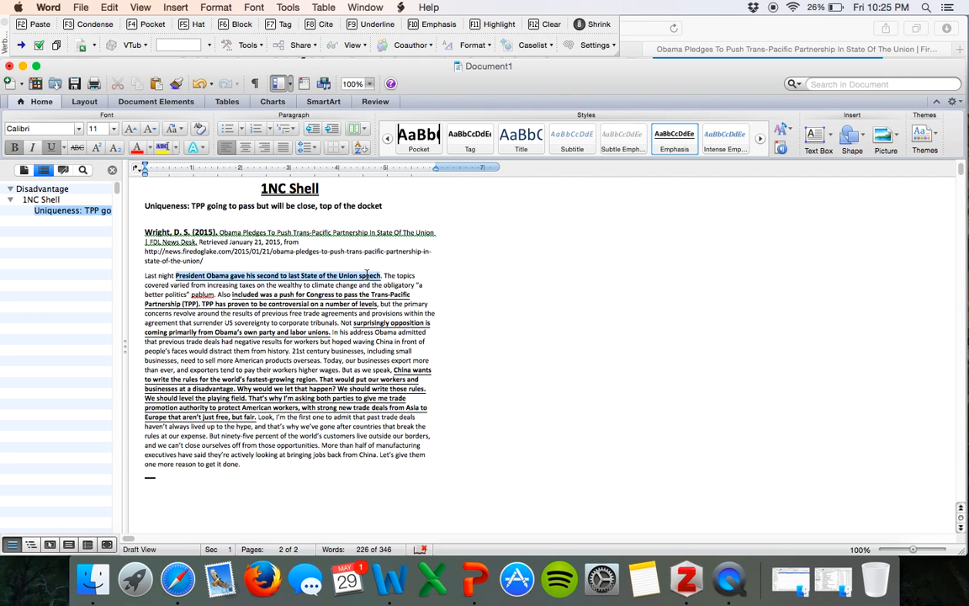
click(484, 31)
click(291, 323)
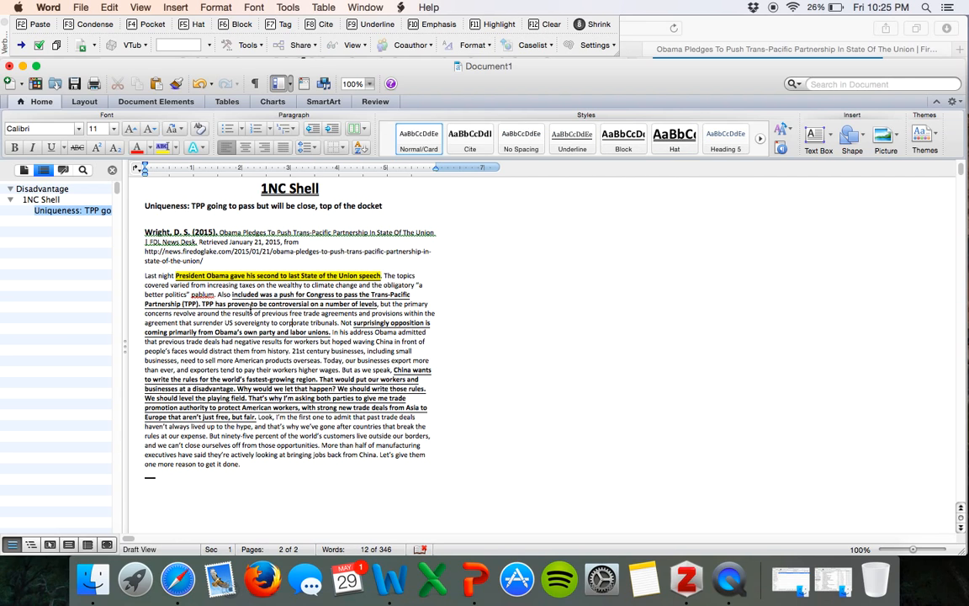
drag(234, 295, 377, 304)
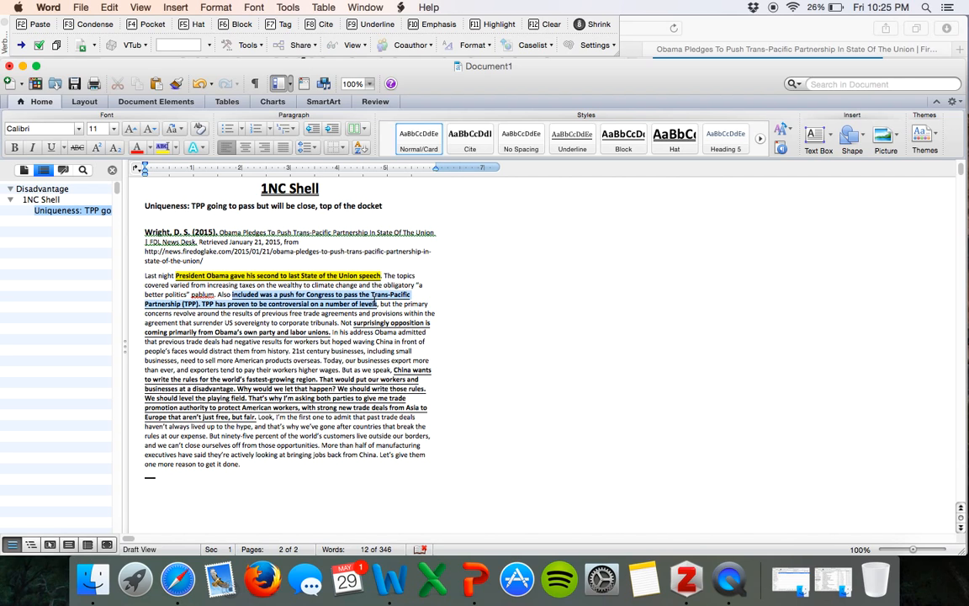
click(486, 26)
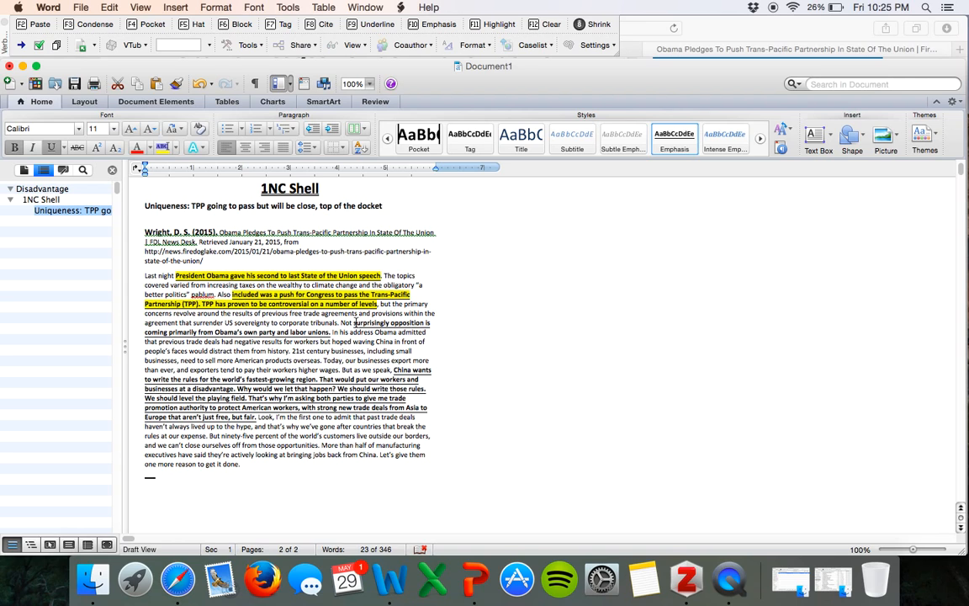
Highlight the emphasized passage about opposition from Obama's party and labor unions and the one starting "China wants" in yellow
drag(354, 322, 328, 332)
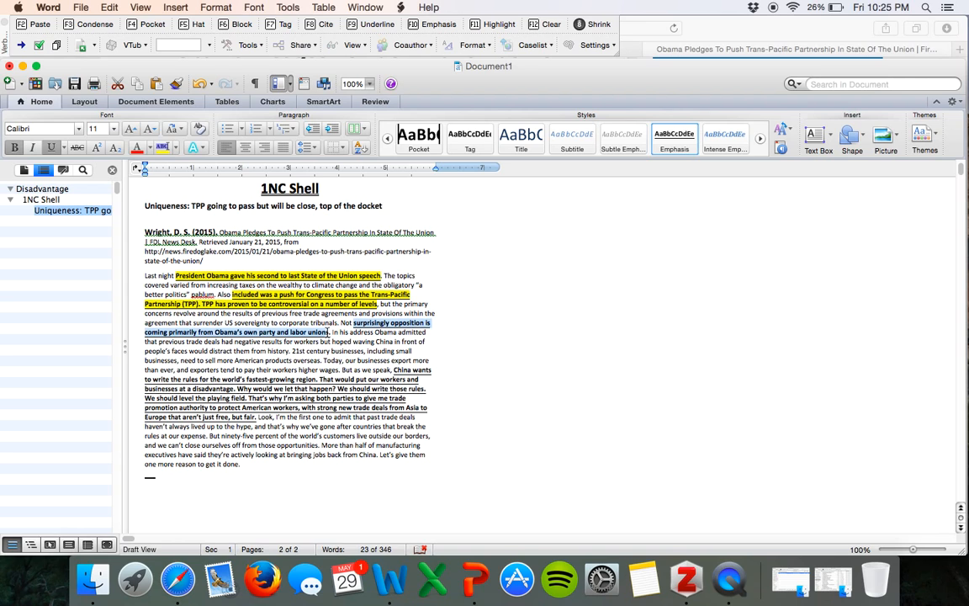
click(495, 26)
click(487, 372)
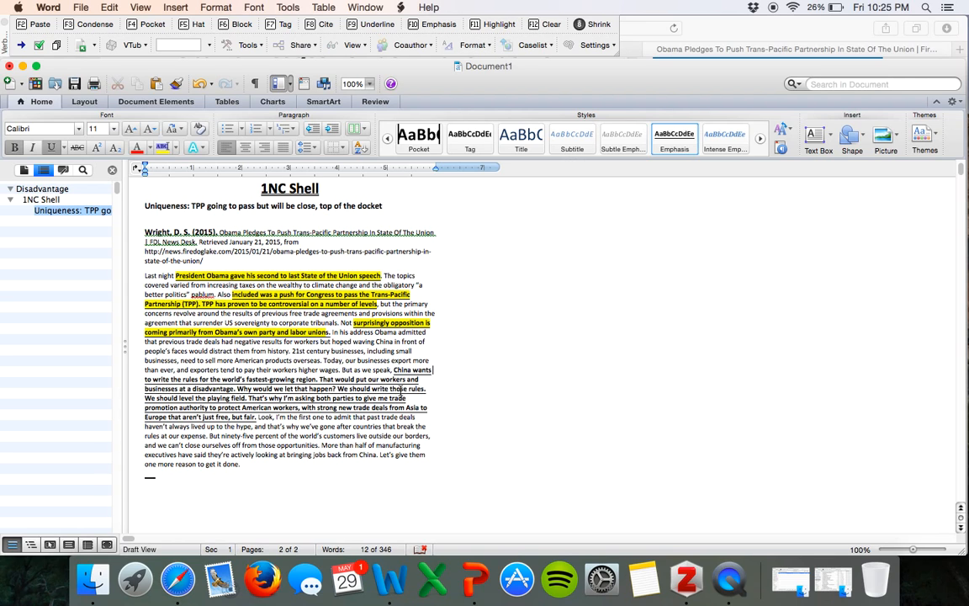
drag(395, 370, 257, 416)
click(496, 25)
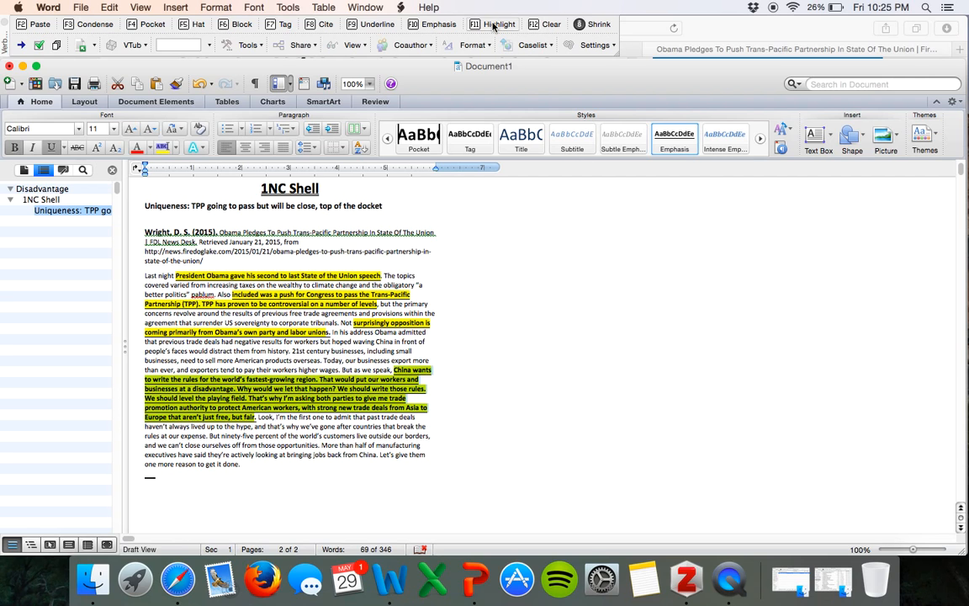
click(509, 291)
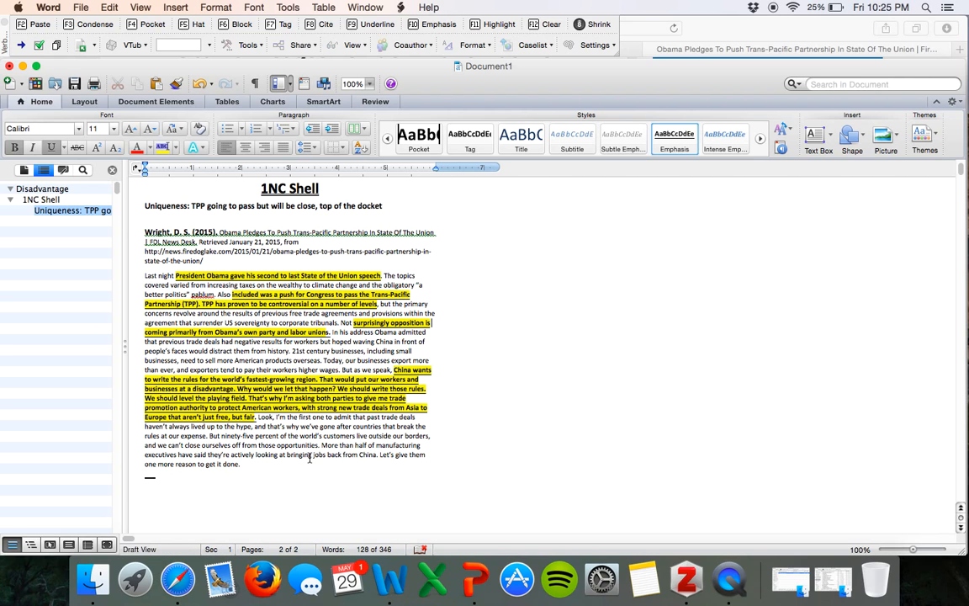
Turn on Verbatim's Invisibility Mode to hide the card's unhighlighted text, and dismiss the notice
click(362, 48)
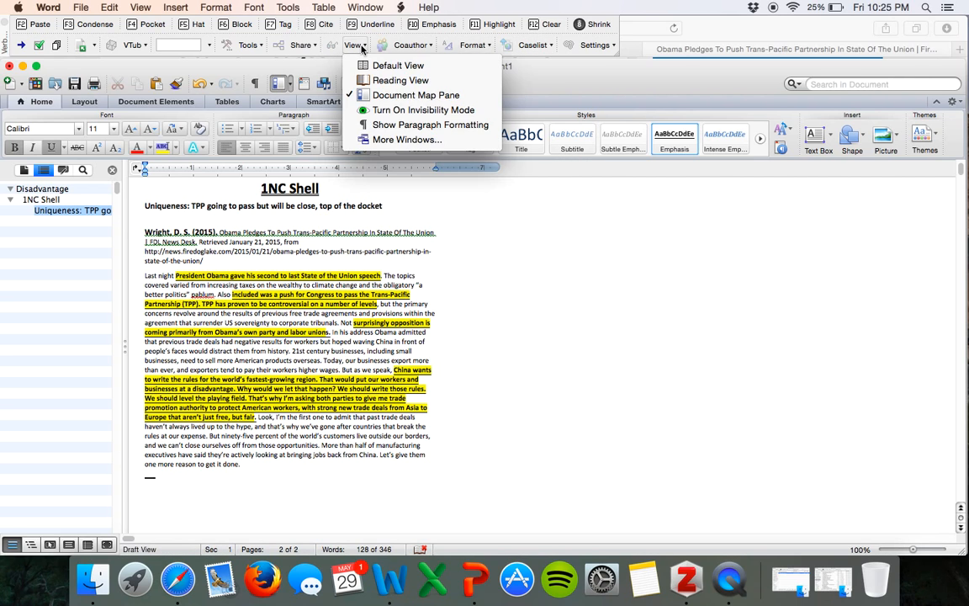
click(397, 113)
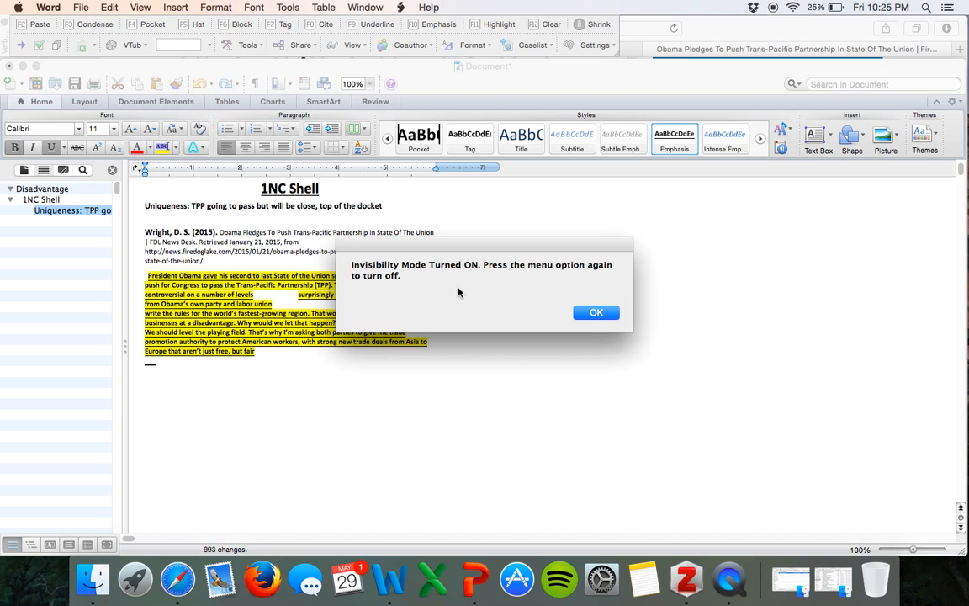
click(591, 313)
click(527, 317)
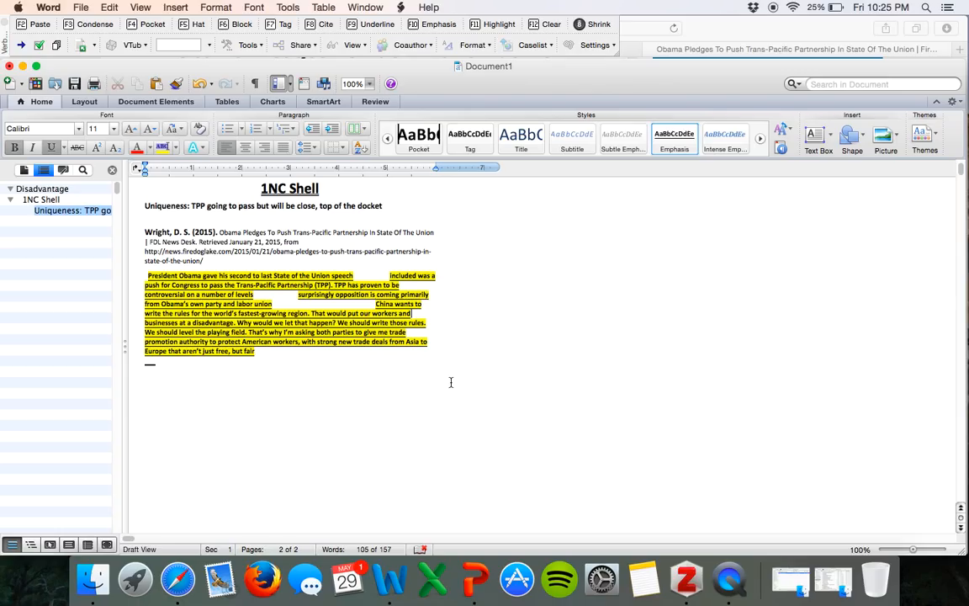
Turn off Invisibility Mode to restore the full card text, and place the cursor at the end of the card
click(352, 44)
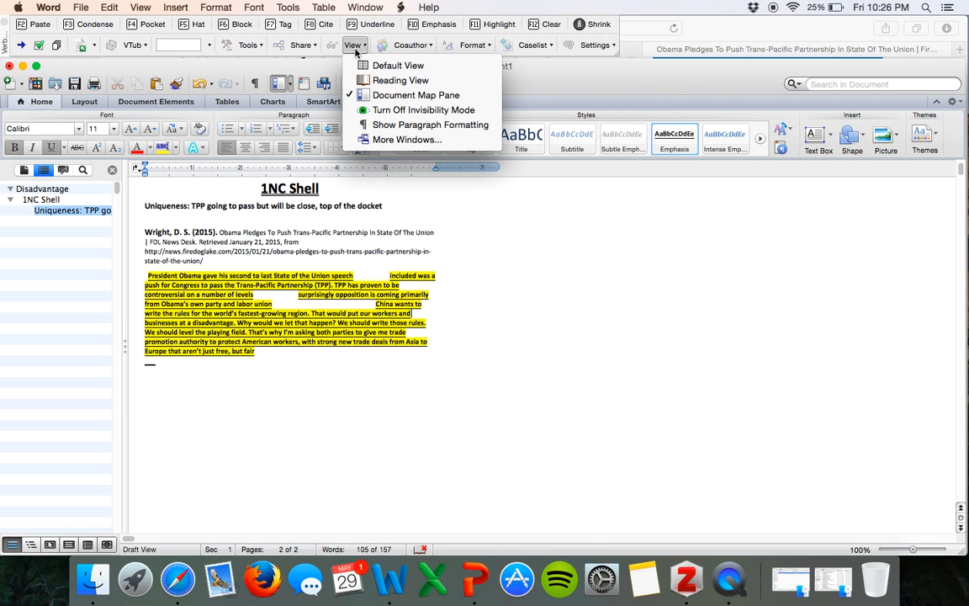
click(383, 112)
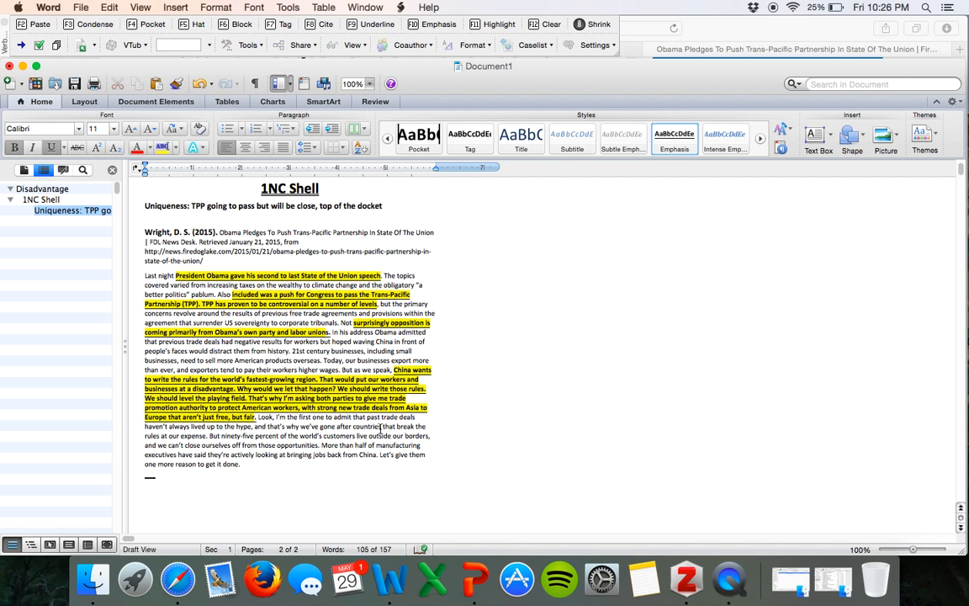
click(268, 477)
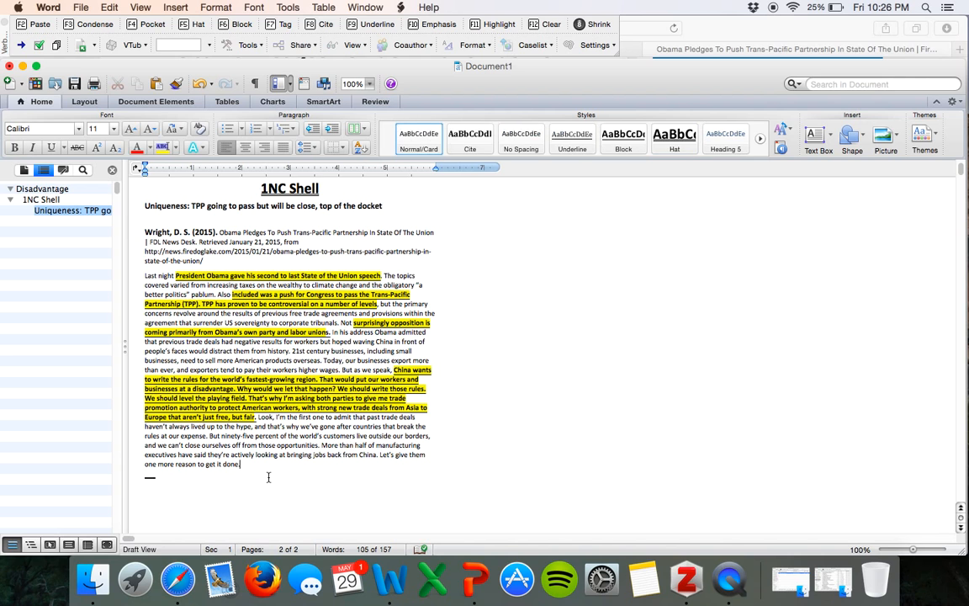
Insert a page header with three text placeholders and fill in the first one with "School"
scroll(268, 477, up, 2)
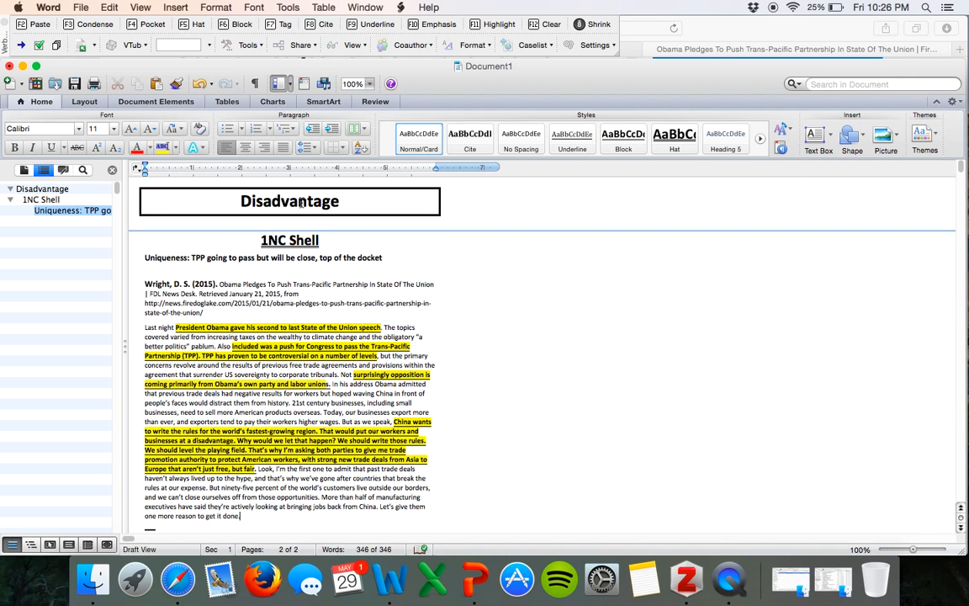
click(155, 101)
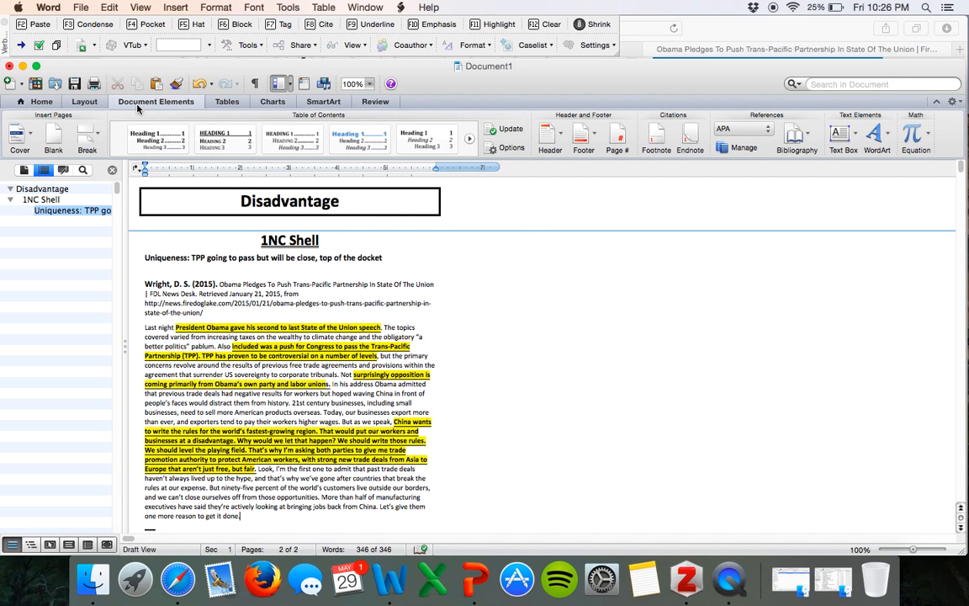
click(549, 134)
click(373, 150)
click(448, 222)
click(419, 215)
text(School)
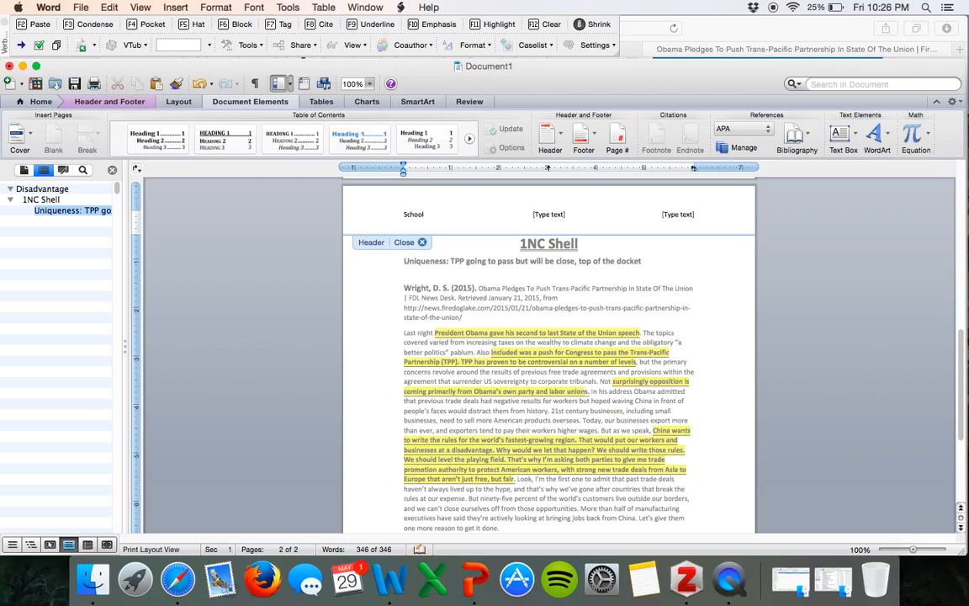
Fill in the remaining header placeholders with "Year" and "Author", and return the document to Draft view
click(556, 214)
text(Year)
click(678, 214)
text(Author)
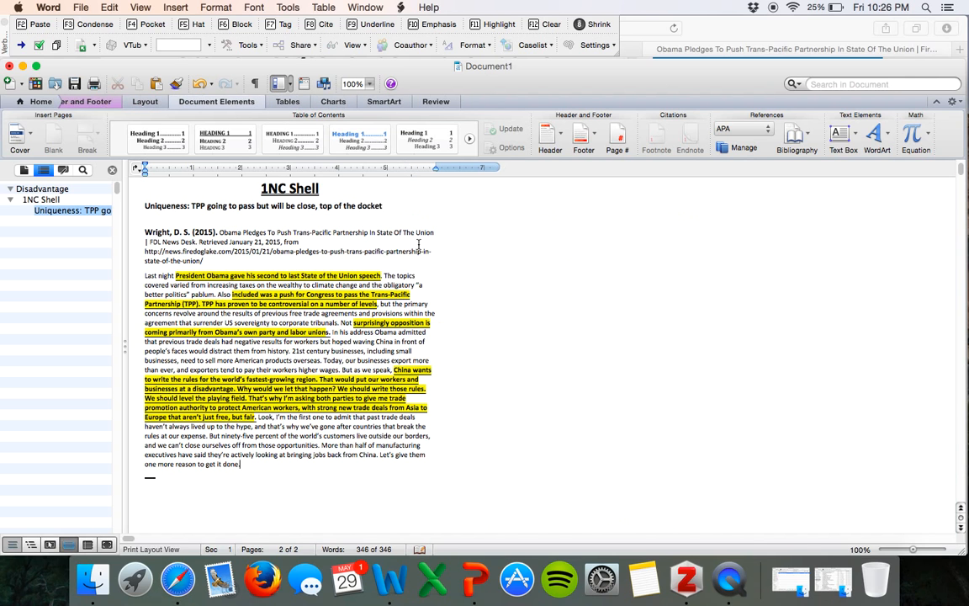
click(12, 544)
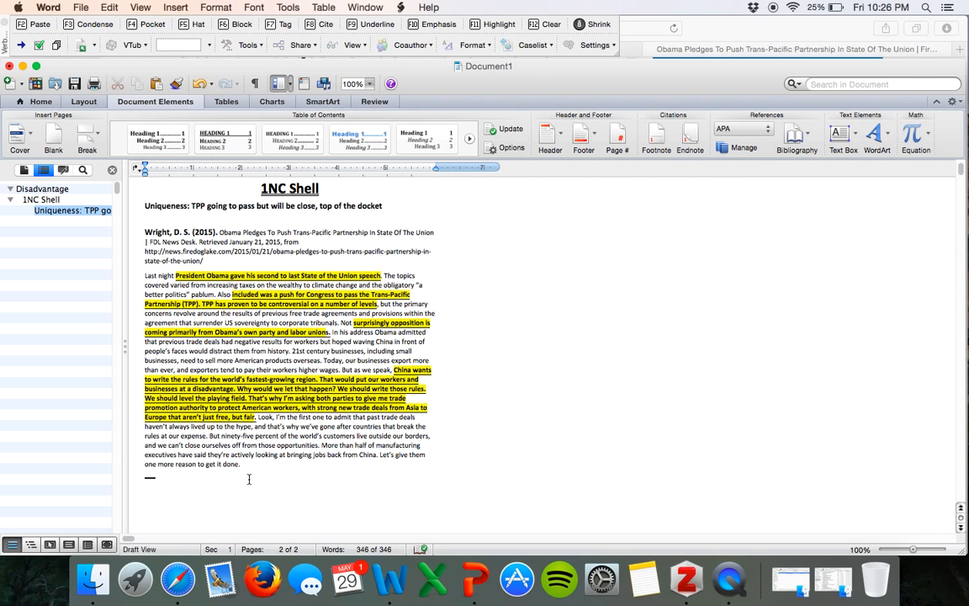
Add the line "AT:Political Capital isn't real" below the end of the card text
scroll(249, 478, down, 5)
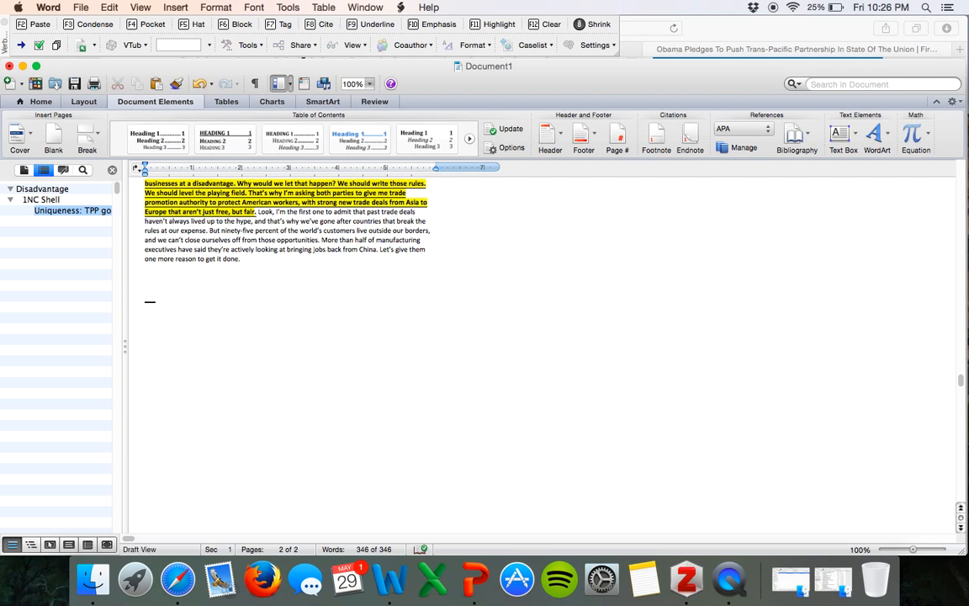
scroll(488, 337, up, 5)
scroll(488, 337, down, 6)
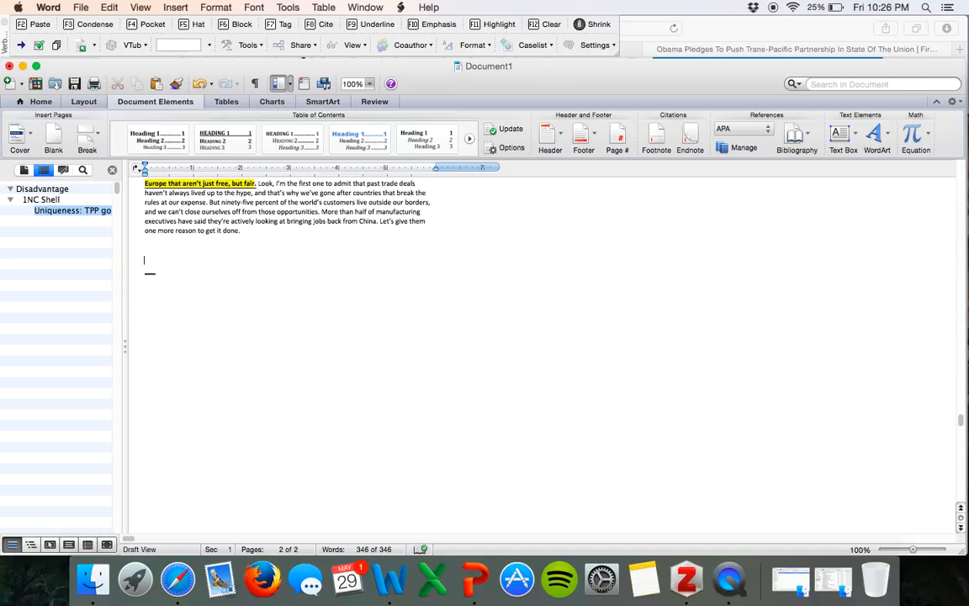
text(A)
text(T:)
text(:Politic)
text(C)
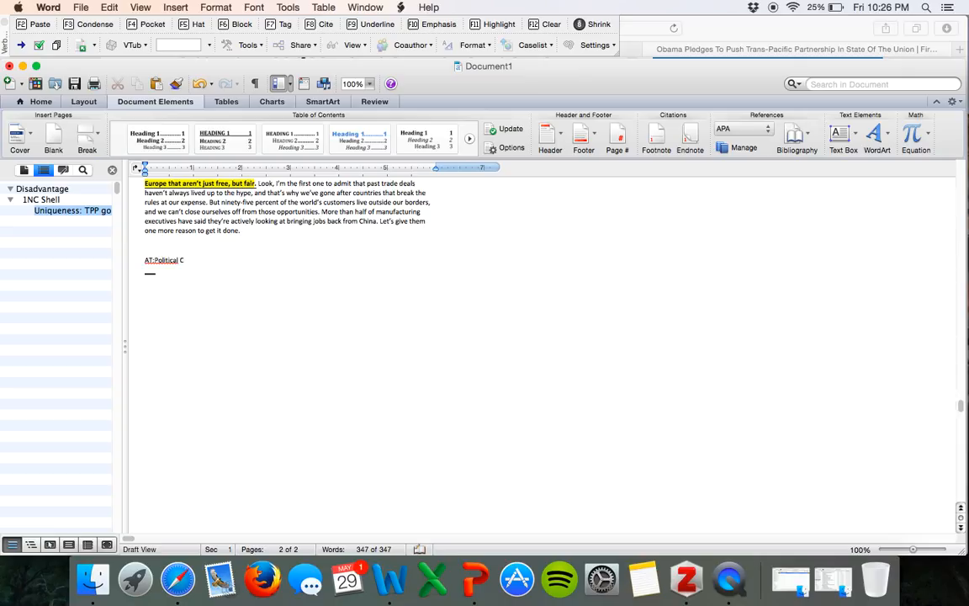
text(apital isn't real)
Format the line "AT:Political Capital isn't real" as a Hat heading and start a new line beneath it
click(139, 265)
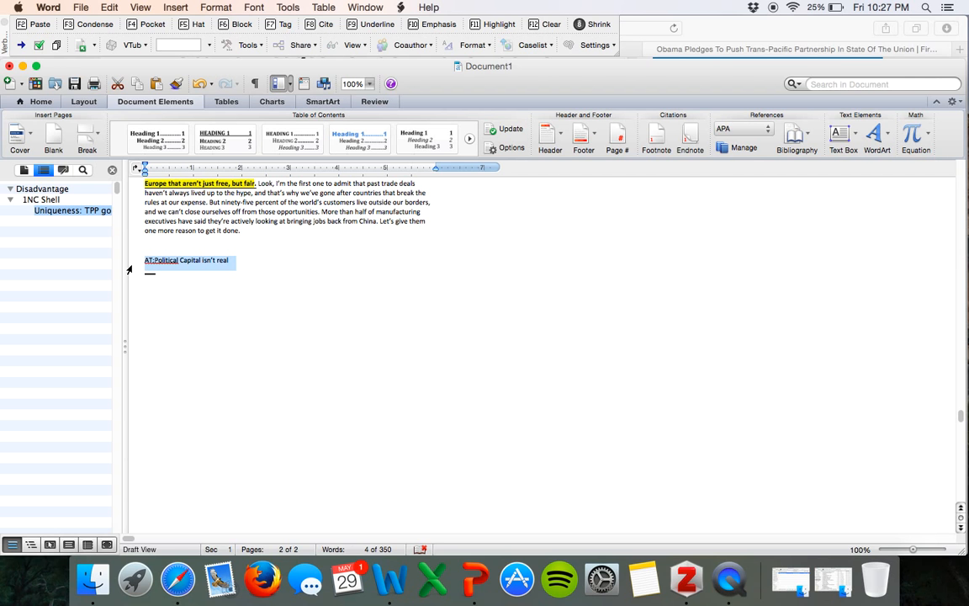
key(F5)
scroll(381, 308, up, 6)
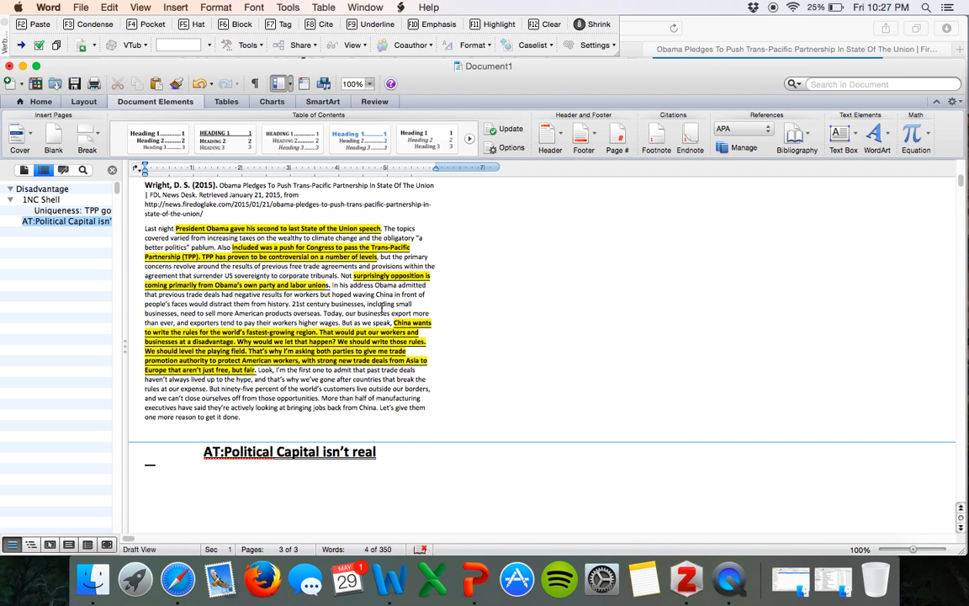
scroll(441, 475, down, 4)
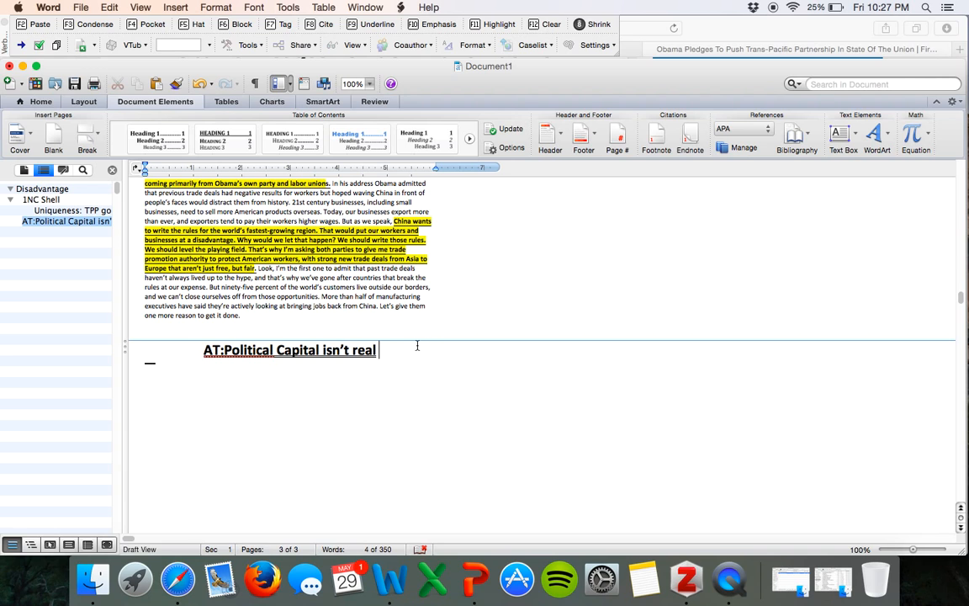
key(Return)
Use the document map to go between the 1NC Shell and "AT:Political Capital isn't real" headings
click(47, 220)
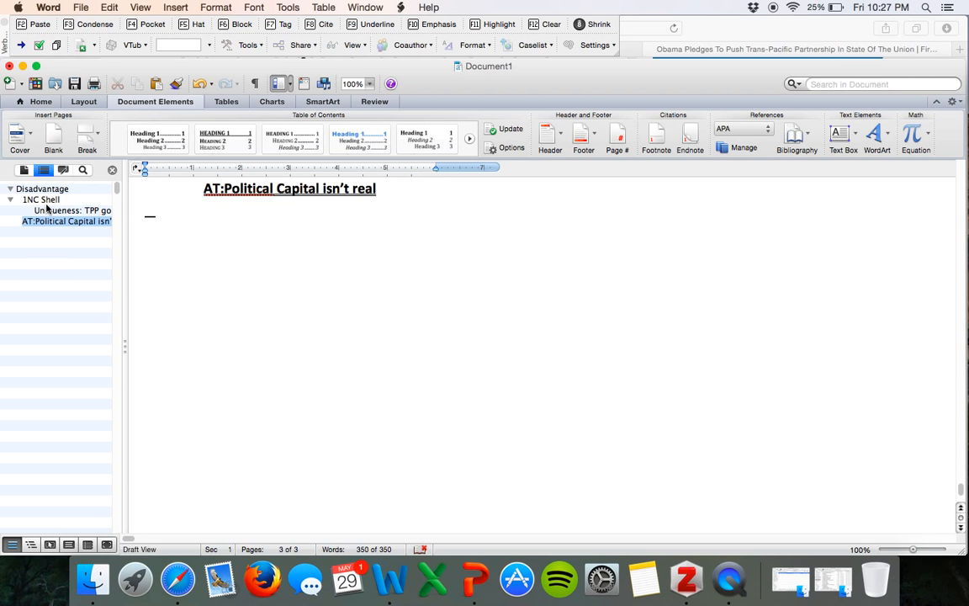
click(42, 198)
click(48, 221)
scroll(269, 281, up, 3)
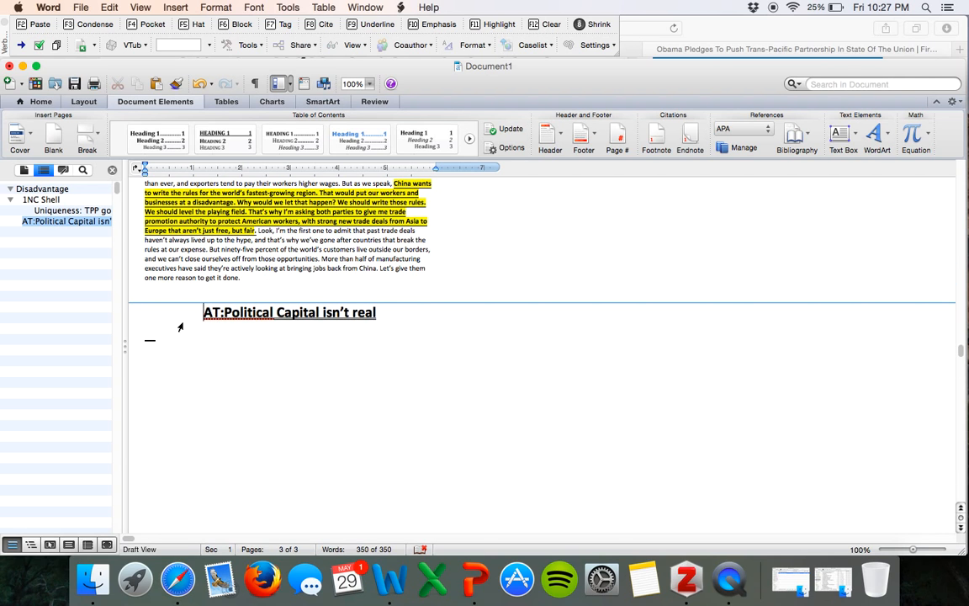
Undo the Hat formatting of "AT:Political Capital isn't real" and delete that line
key(Return)
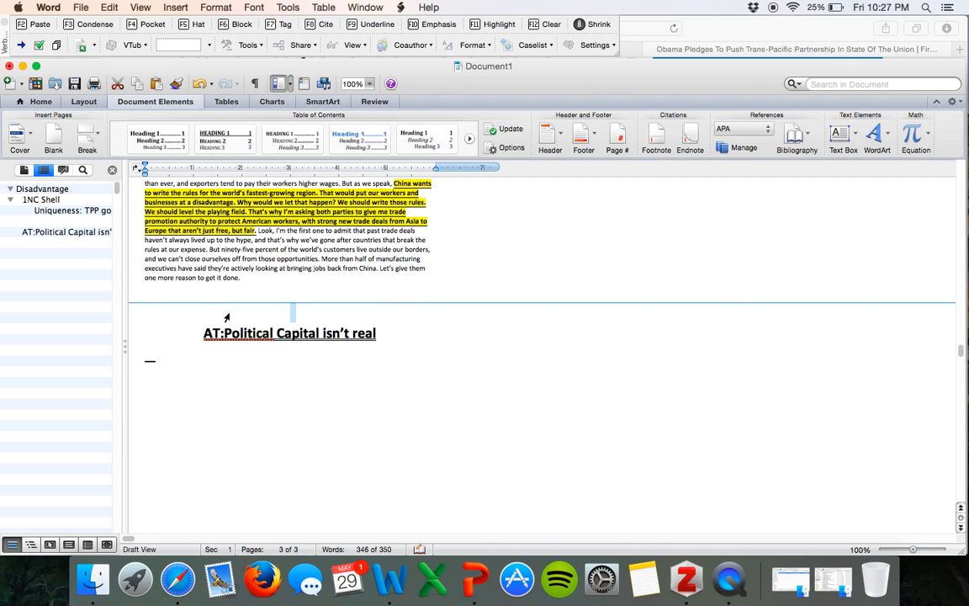
click(201, 84)
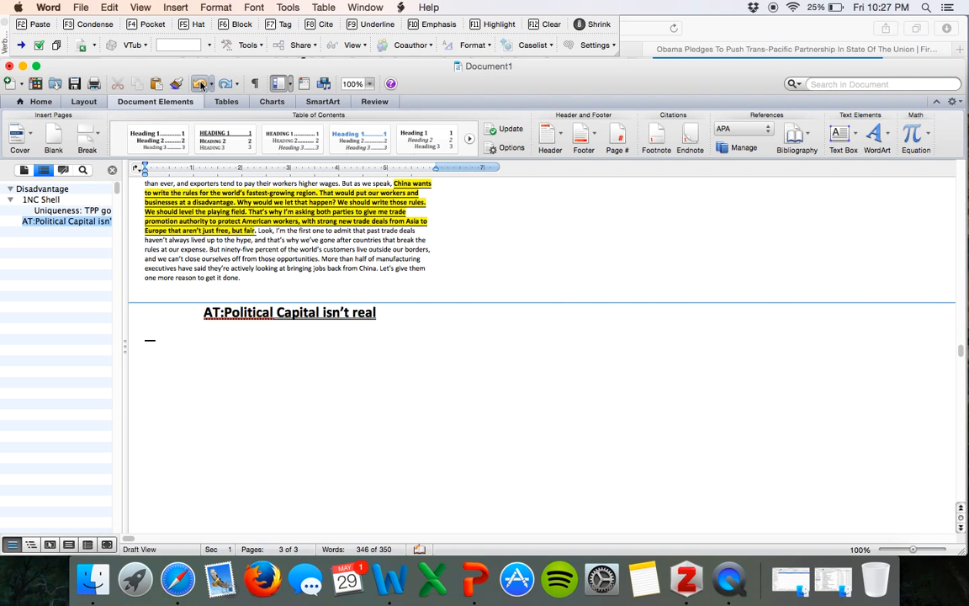
click(201, 84)
click(201, 84)
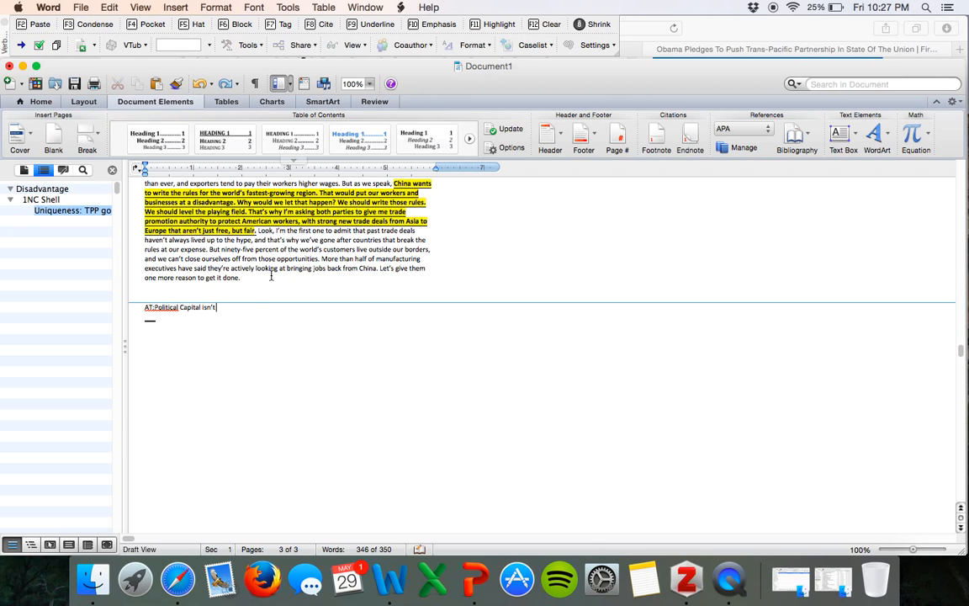
drag(240, 309, 102, 304)
key(BackSpace)
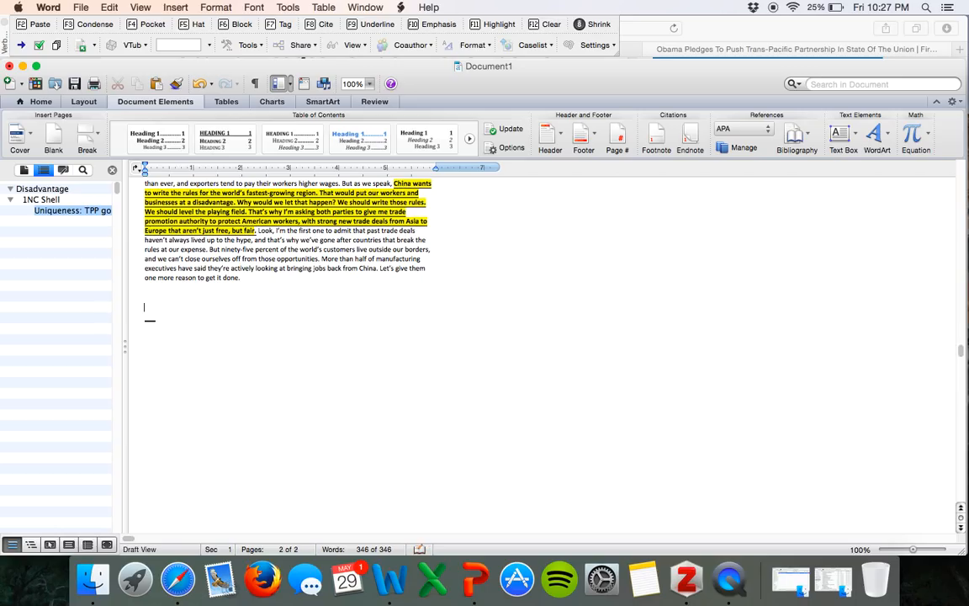
Add the line "1NR Answers" below the card text and format it as a Pocket heading
text(1NR Answers)
drag(193, 308, 124, 313)
key(F4)
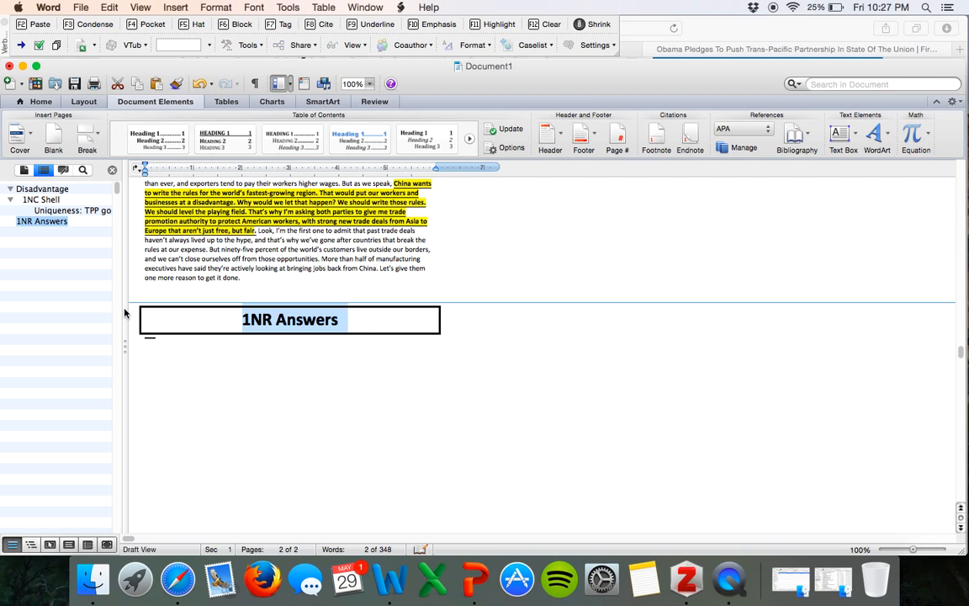
click(271, 319)
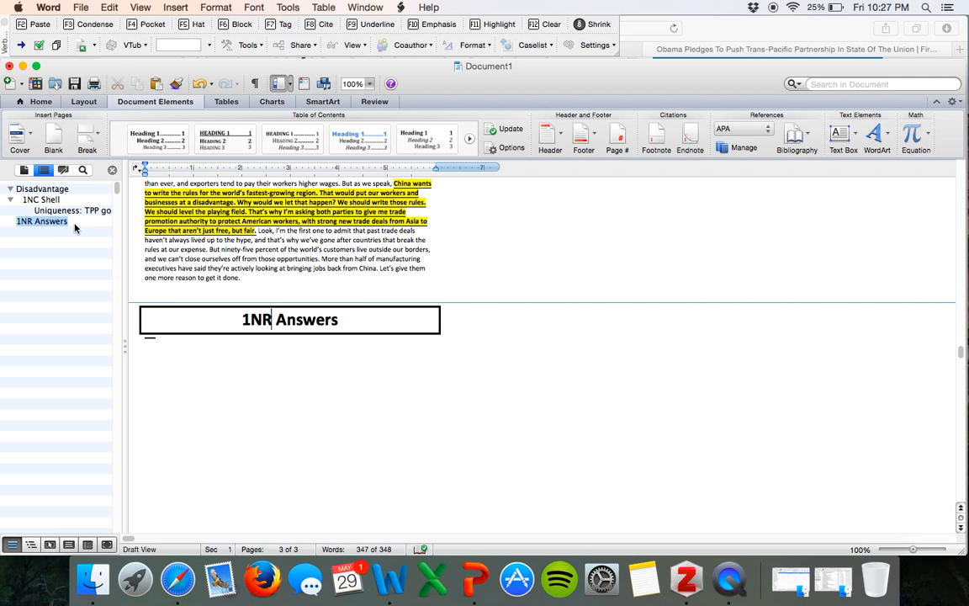
Add the line "AT: Political Capital Not Real" beneath "1NR Answers" and format it as a Hat heading
click(43, 220)
click(318, 226)
key(Return)
key(Return)
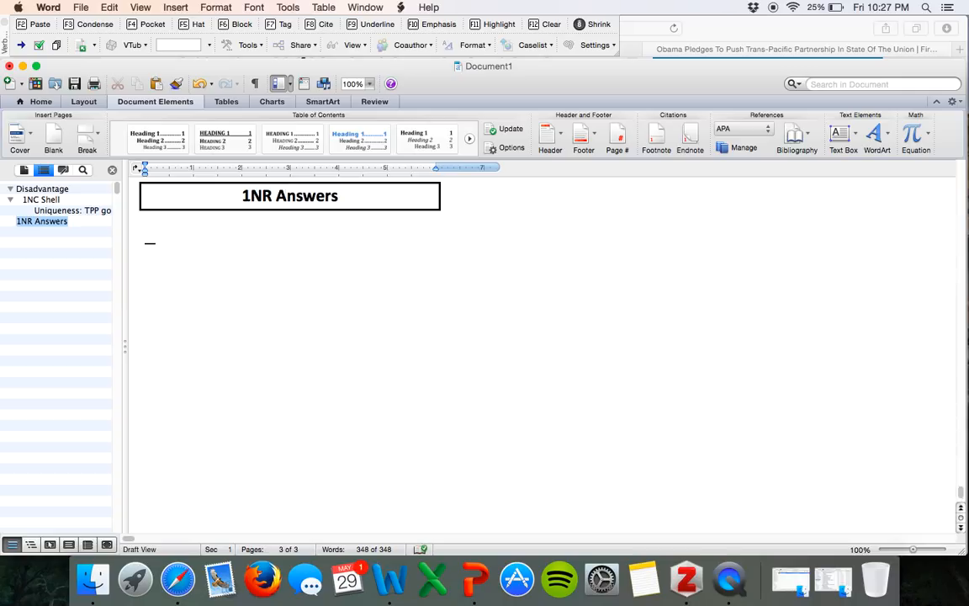
text(AT: Political Capital Not Real)
triple_click(361, 229)
click(193, 24)
click(379, 246)
key(super+0)
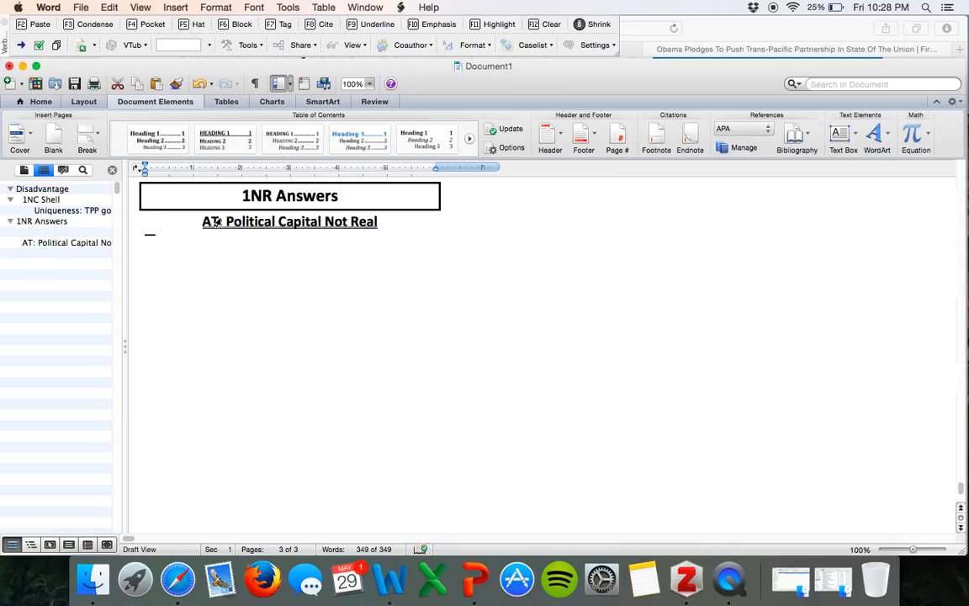
Go to the "1NR Answers" heading and add blank lines beneath "AT: Political Capital Not Real"
key(Return)
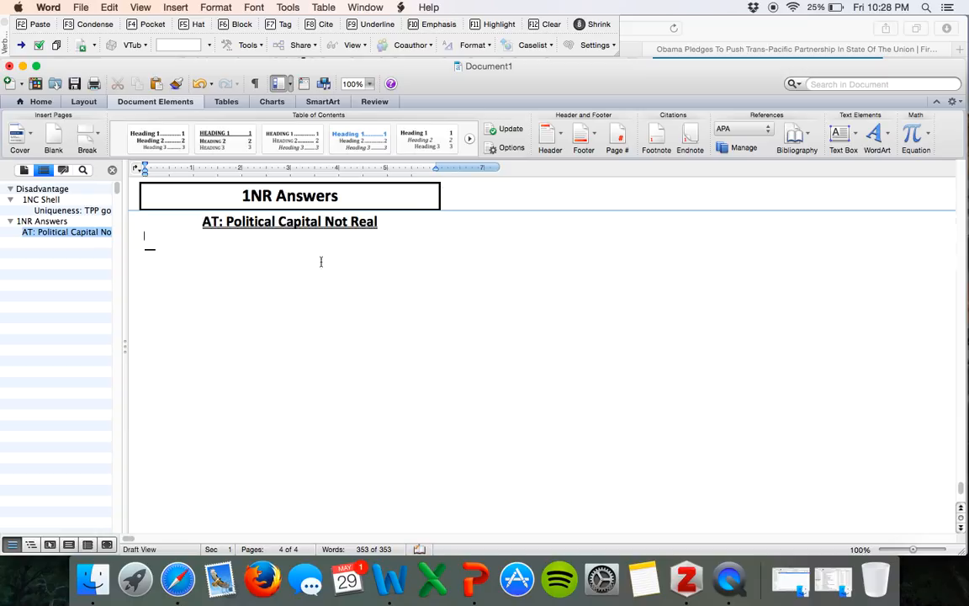
click(38, 222)
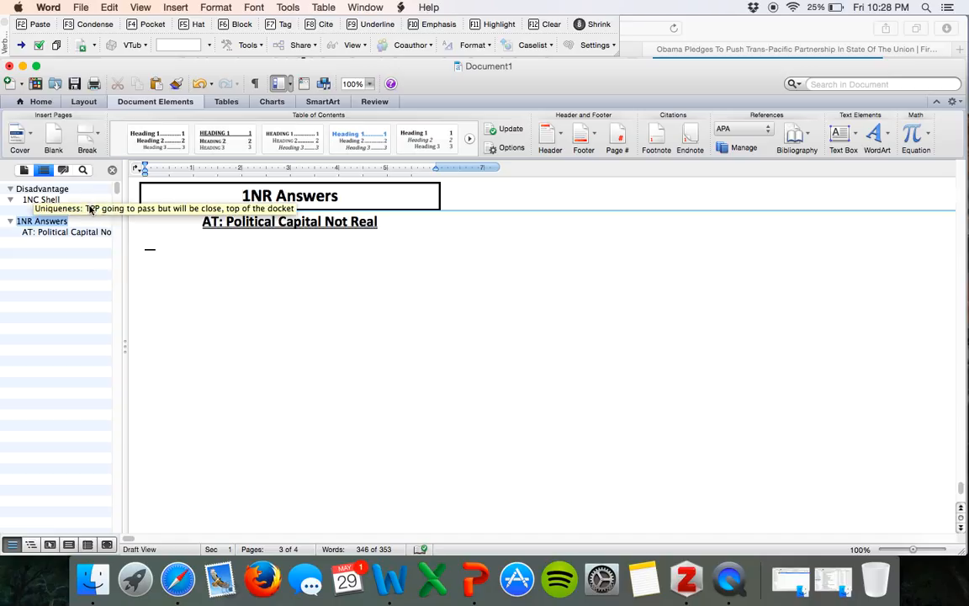
click(406, 231)
key(Return)
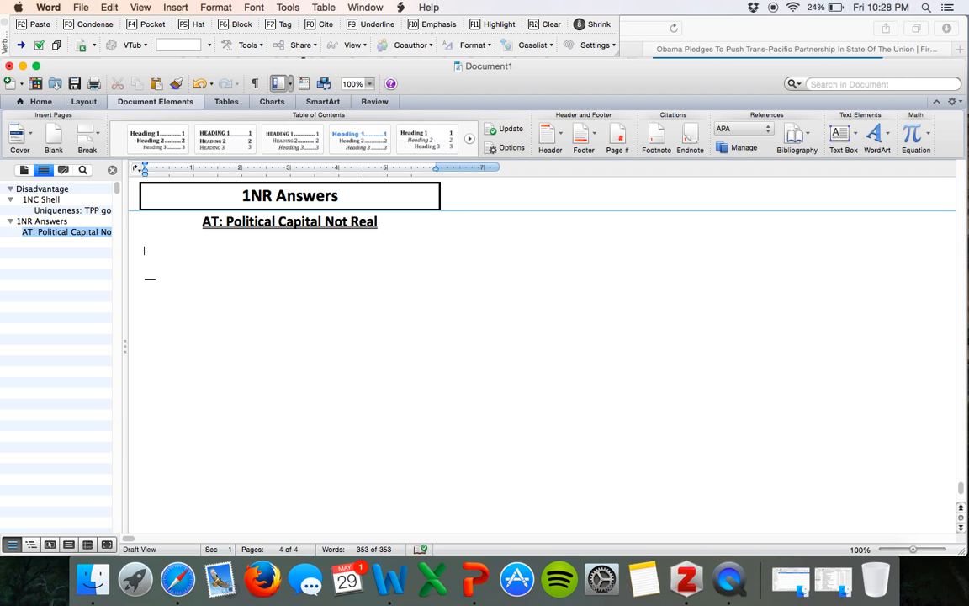
Look at the debate tub folder in Finder, minimize its window, and return to the Word document
click(97, 594)
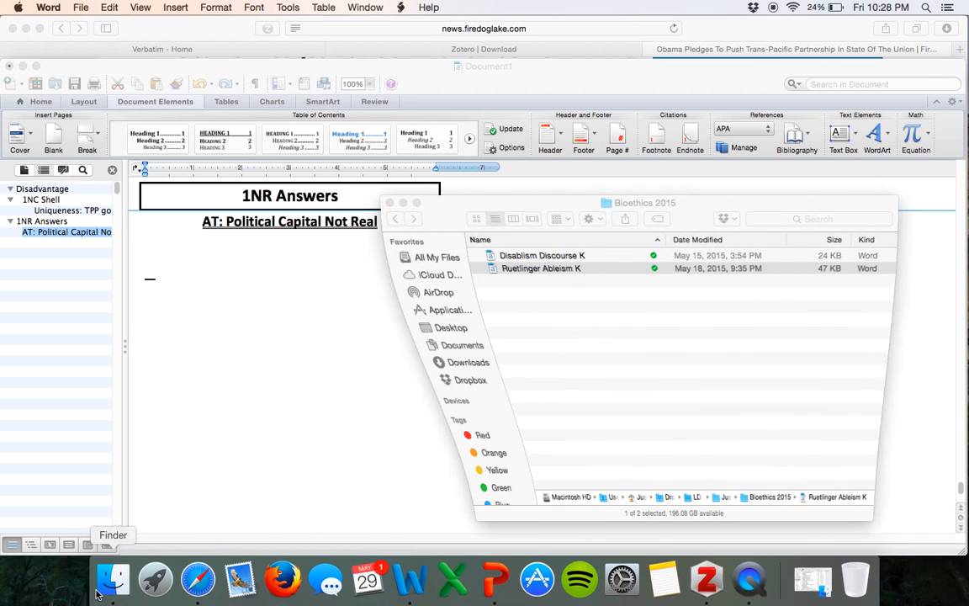
click(396, 219)
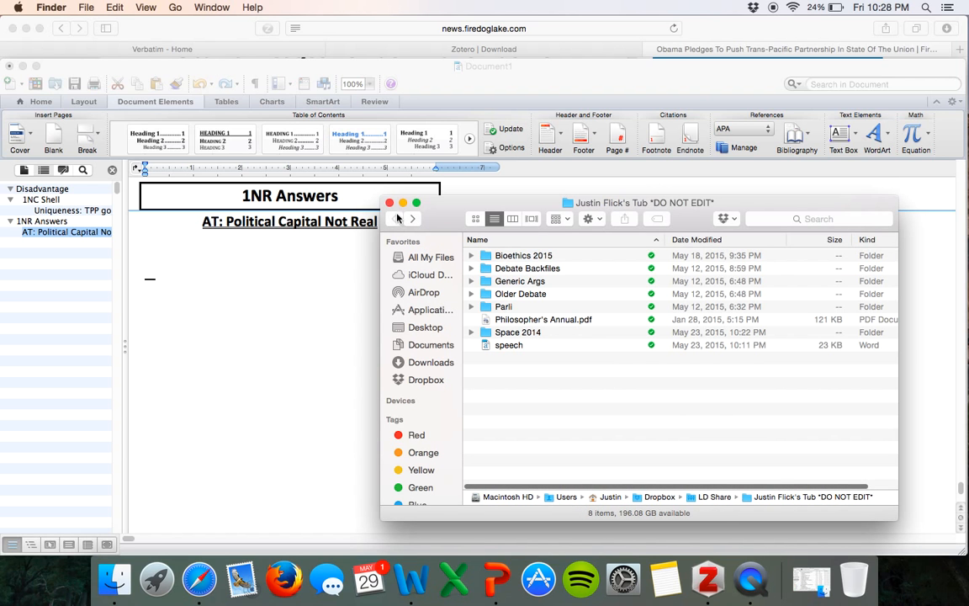
click(403, 204)
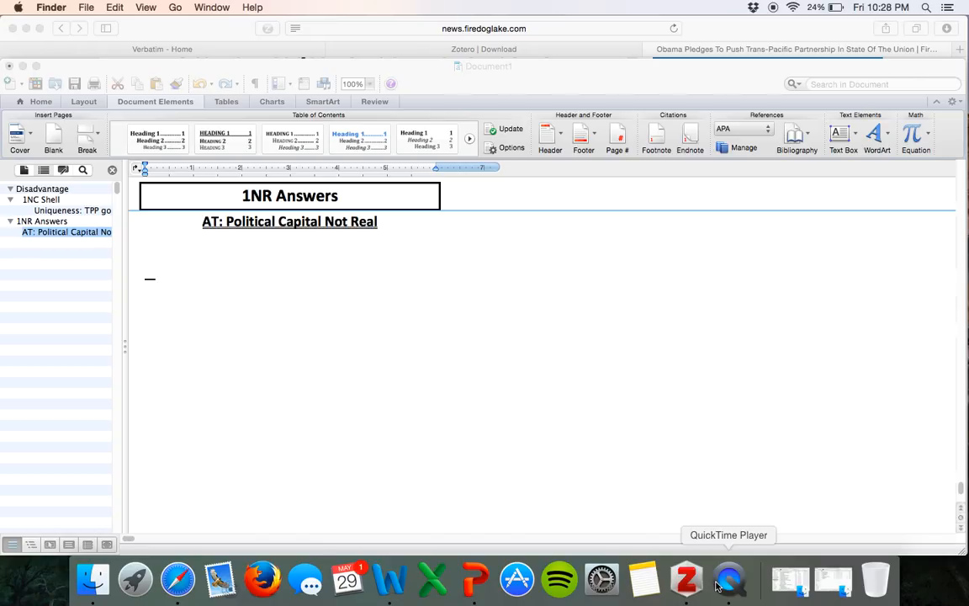
click(196, 273)
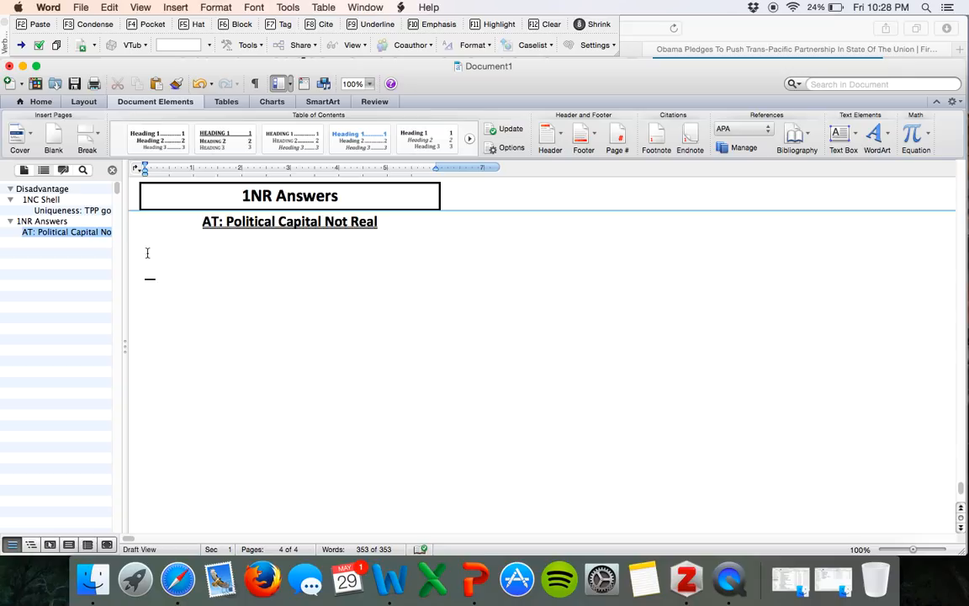
right_click(92, 577)
click(12, 304)
Write "They say Political capital not real, however extend my blah 2015 evidence that says blah blah blah because blah blah blah" below the Hat heading
text(They say Political capital not real, h)
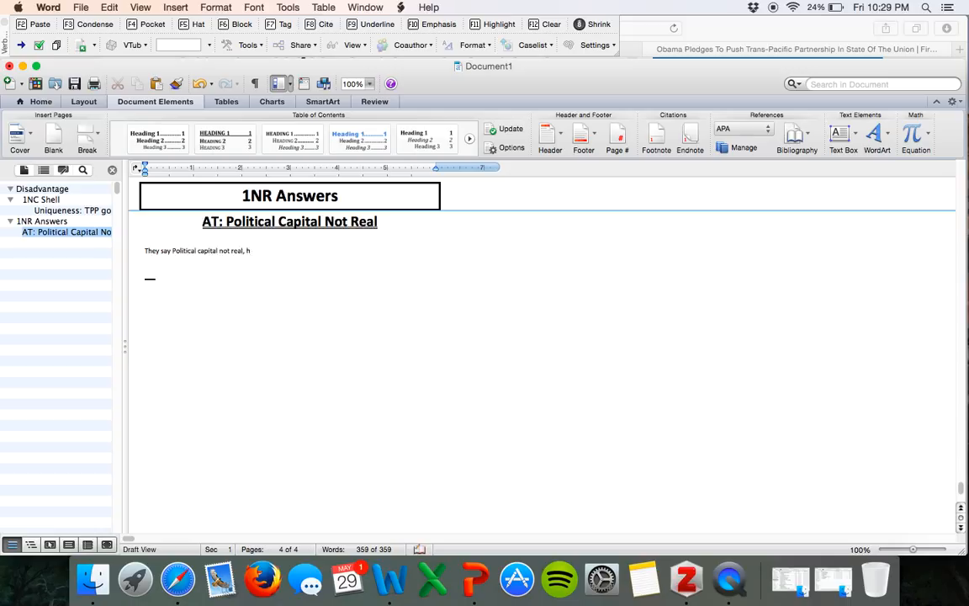
text(owever extend my blah 2015 evidenc)
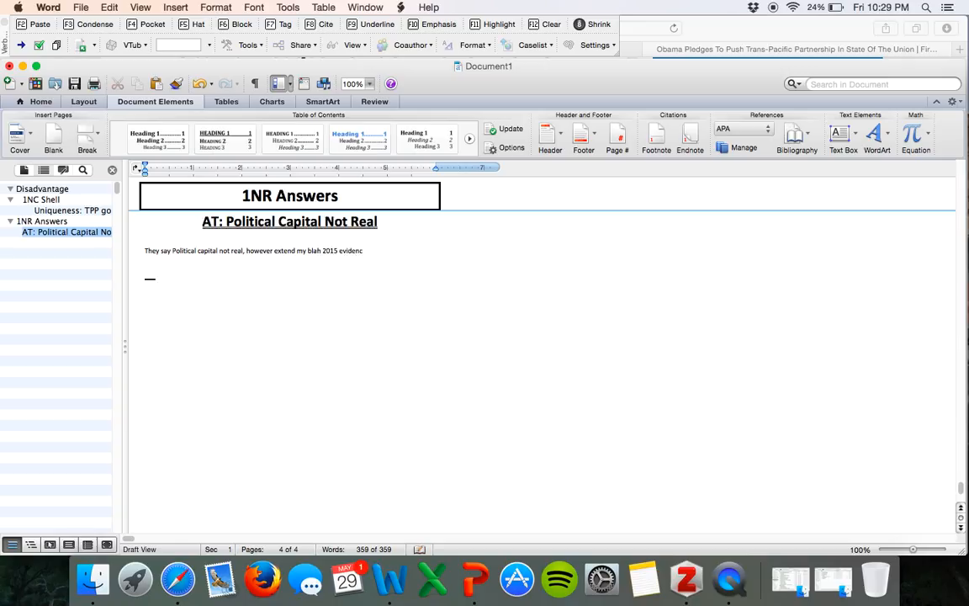
text(e that says blah blah blah because blah blah bal)
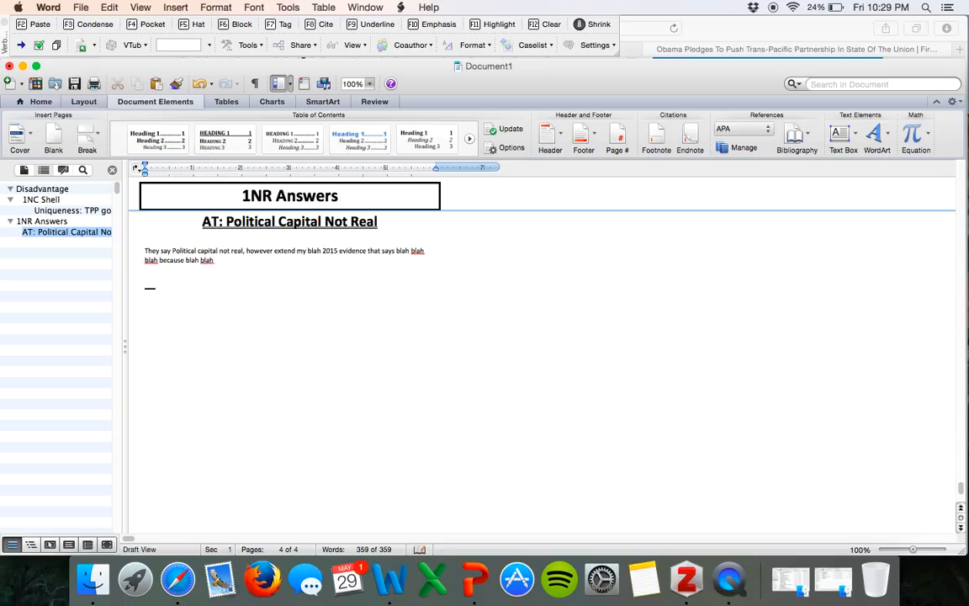
key(BackSpace)
key(BackSpace)
Insert "blah blah blah ." after the word "however" in the response sentence
click(275, 250)
text(blah blah blah b)
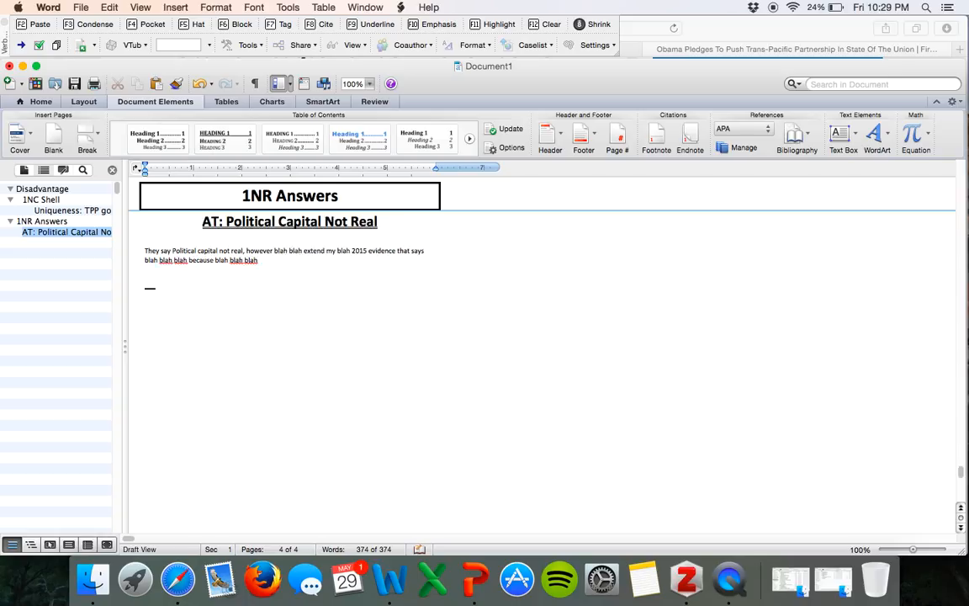
key(BackSpace)
key(BackSpace)
key(BackSpace)
key(BackSpace)
key(BackSpace)
key(BackSpace)
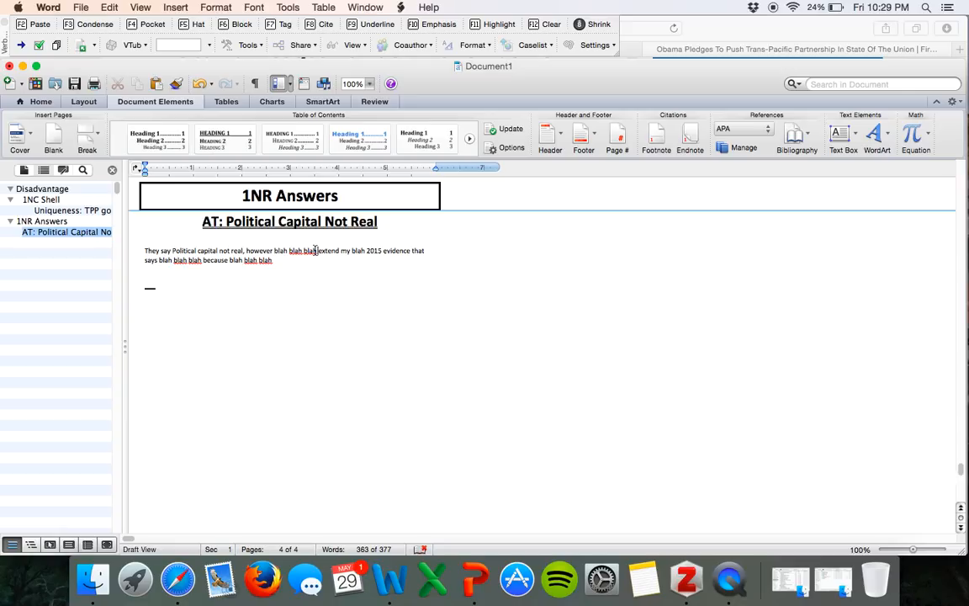
click(318, 264)
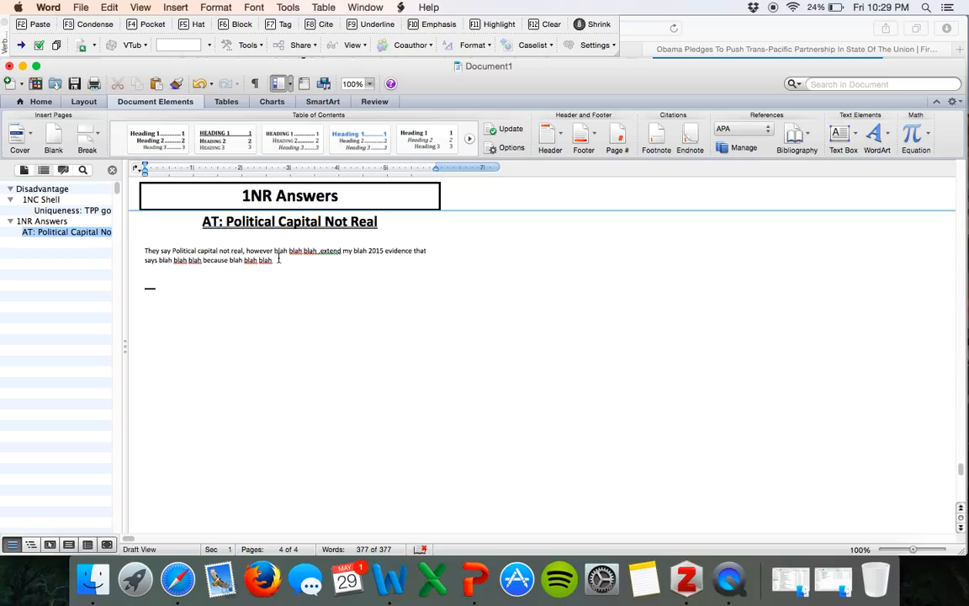
Add a new line reading "Additonally," beneath the response sentence
key(Return)
text(a)
key(BackSpace)
key(BackSpace)
text(dditonally,)
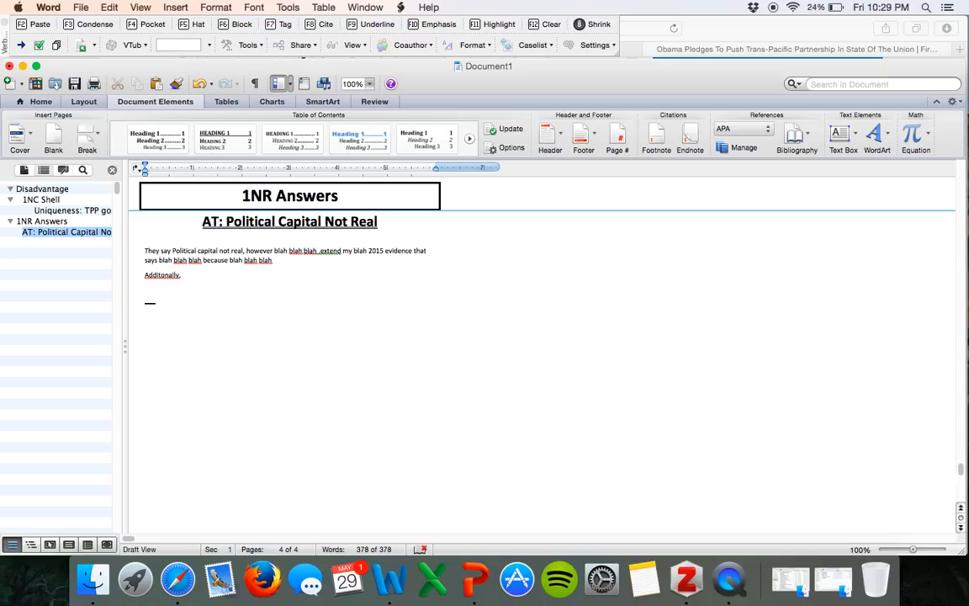
key(Return)
key(Return)
key(BackSpace)
text(Tur)
key(BackSpace)
key(BackSpace)
key(BackSpace)
key(BackSpace)
key(BackSpace)
key(BackSpace)
Format the response sentence and the "Additonally," line as Tag headings and highlight both in yellow
drag(216, 285, 126, 244)
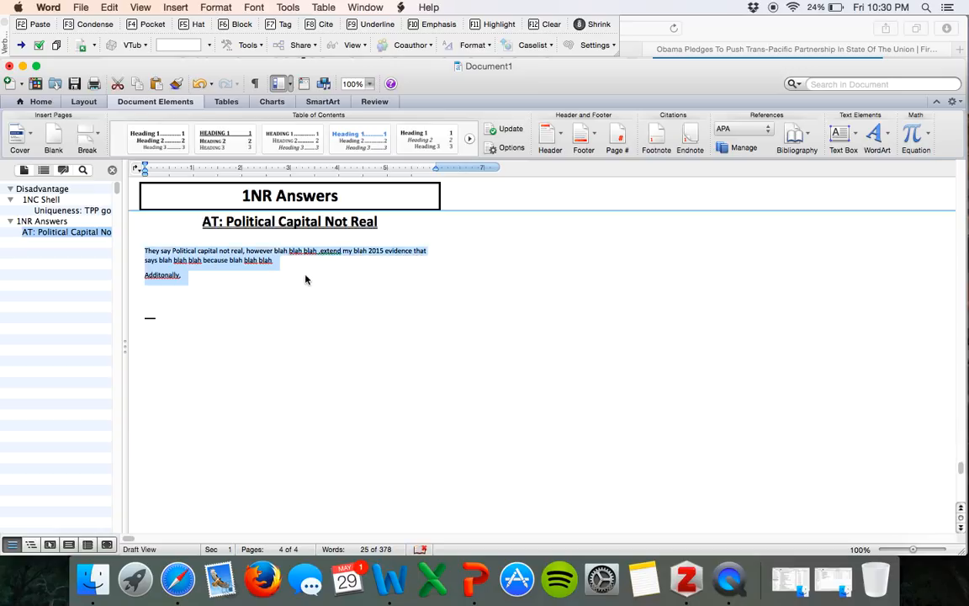
click(283, 31)
click(363, 259)
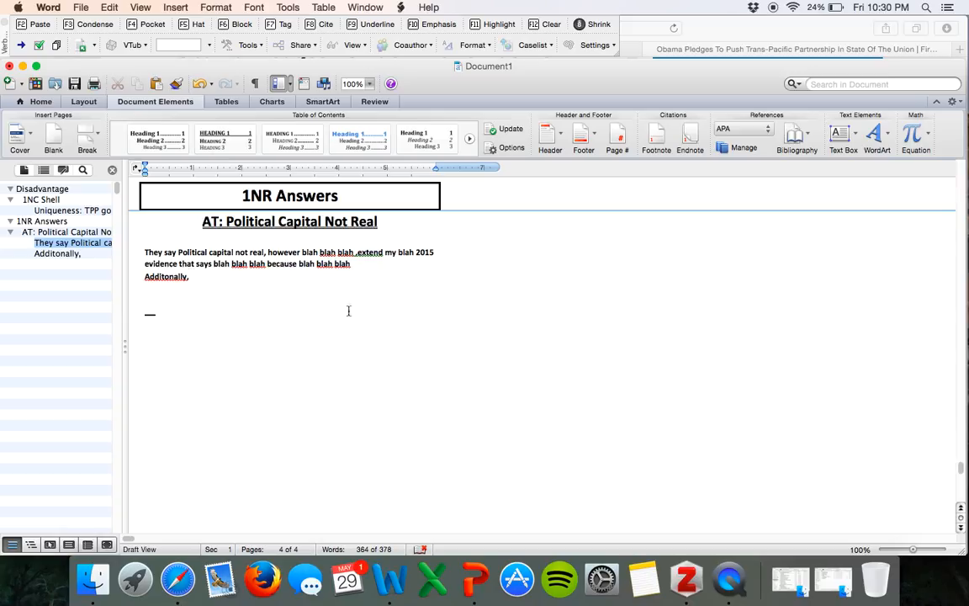
drag(348, 309, 144, 252)
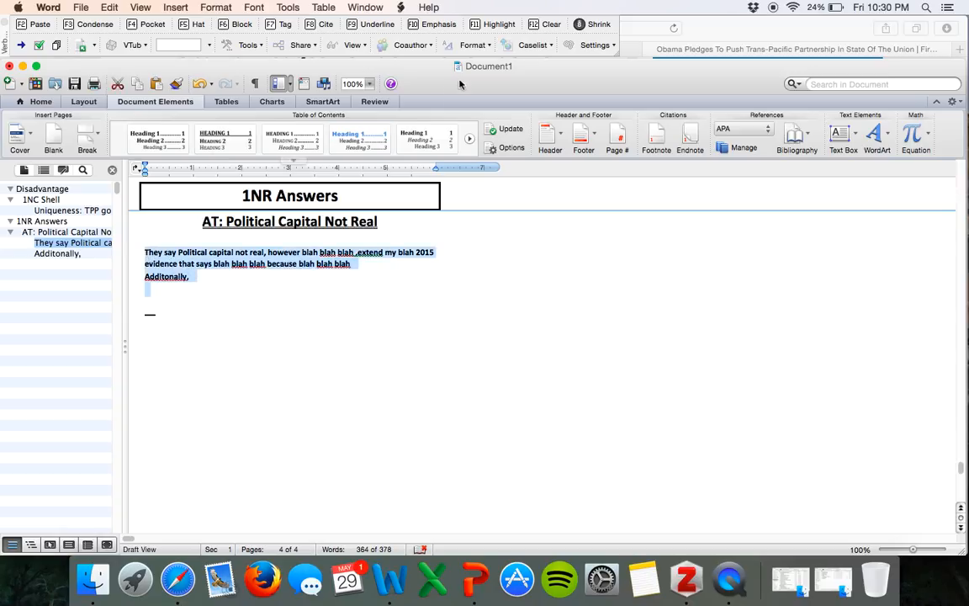
click(497, 25)
click(286, 296)
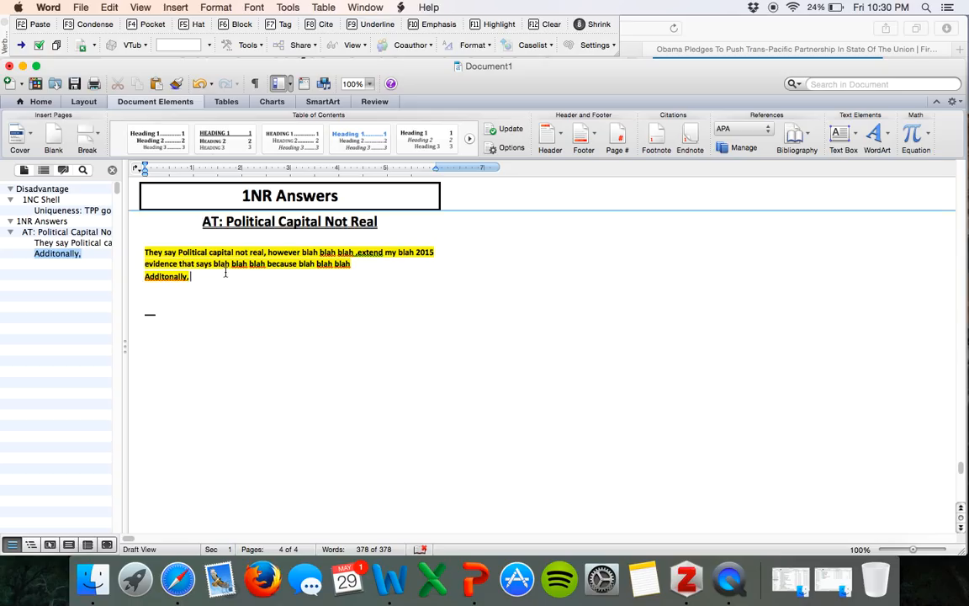
Delete the highlighted response lines and the "AT: Political Capital Not Real" heading
drag(225, 278, 144, 246)
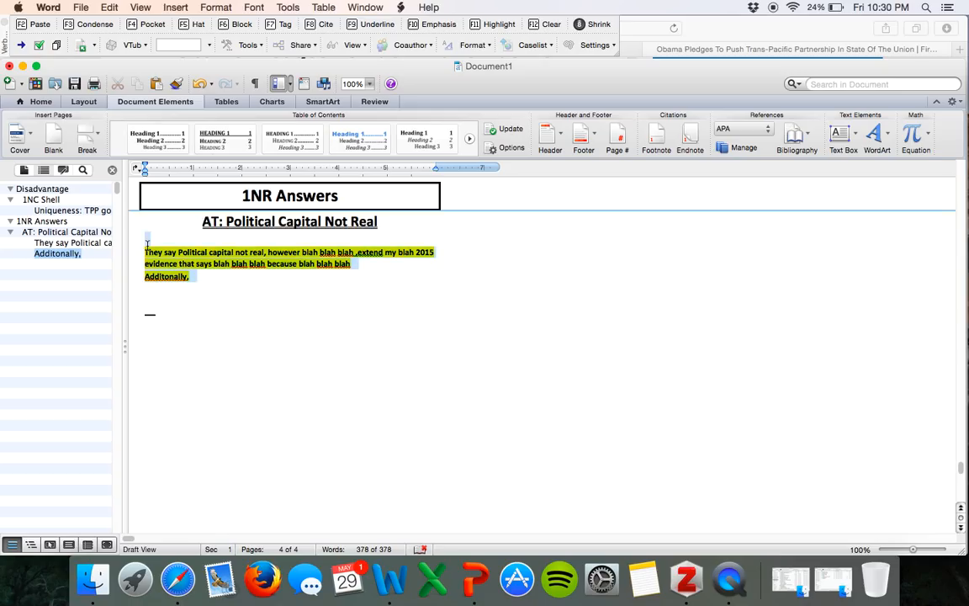
key(BackSpace)
drag(380, 220, 200, 221)
key(BackSpace)
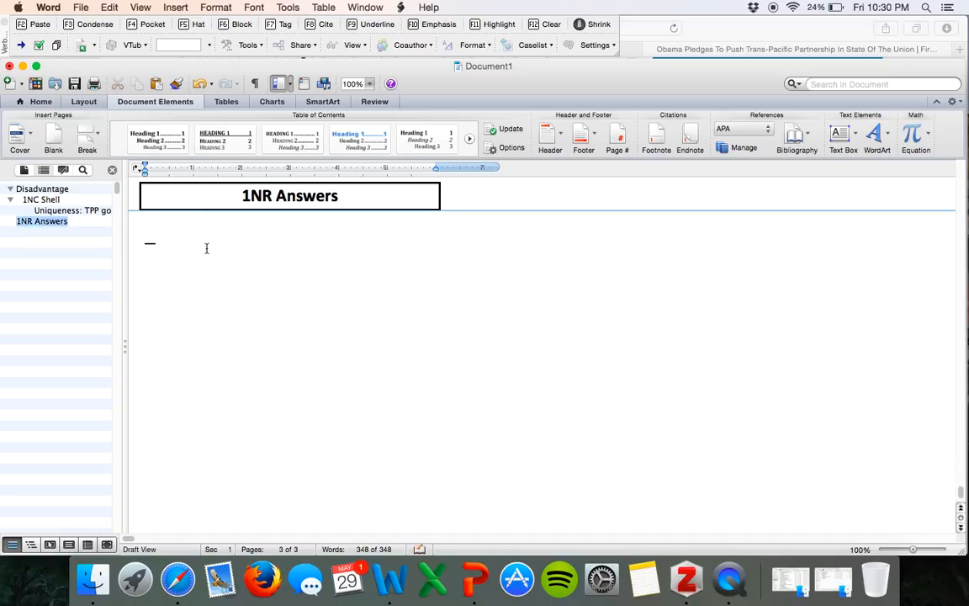
Add the line "Breakdown" beneath "1NR Answers" and format it as a Pocket heading
key(Return)
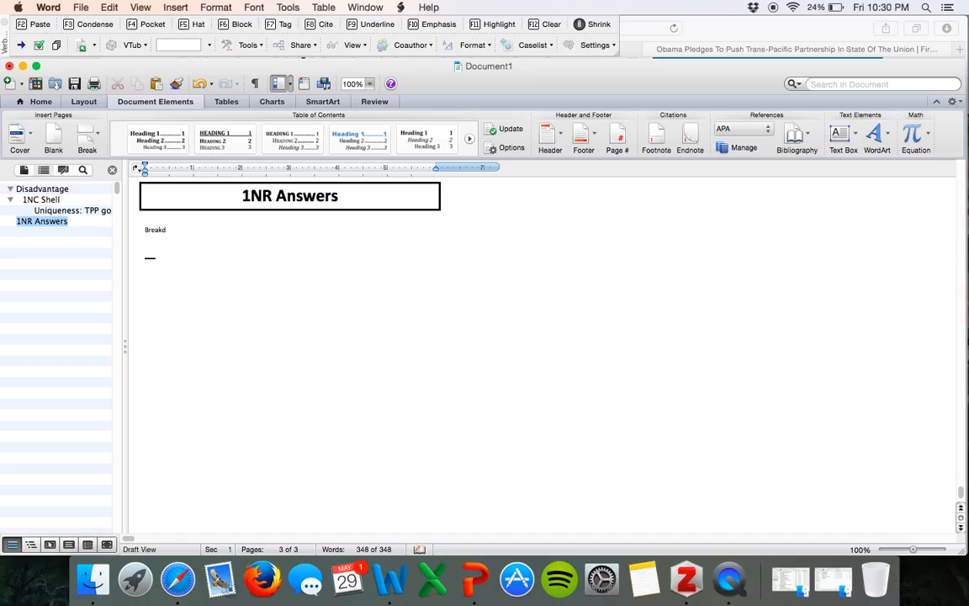
click(127, 233)
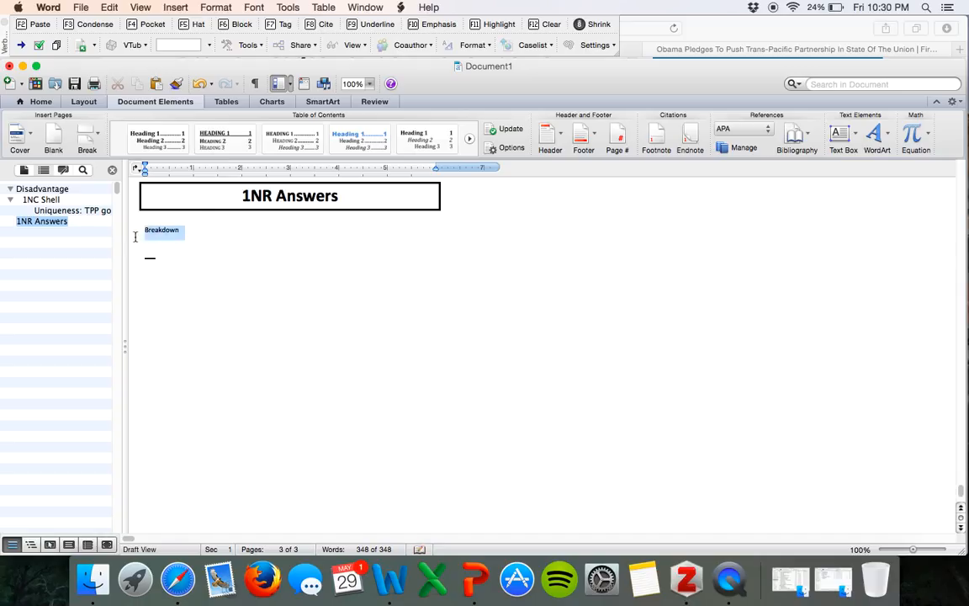
key(F4)
click(417, 263)
Add the line "Uniquness" beneath "Breakdown" and format it as a Hat heading
key(Return)
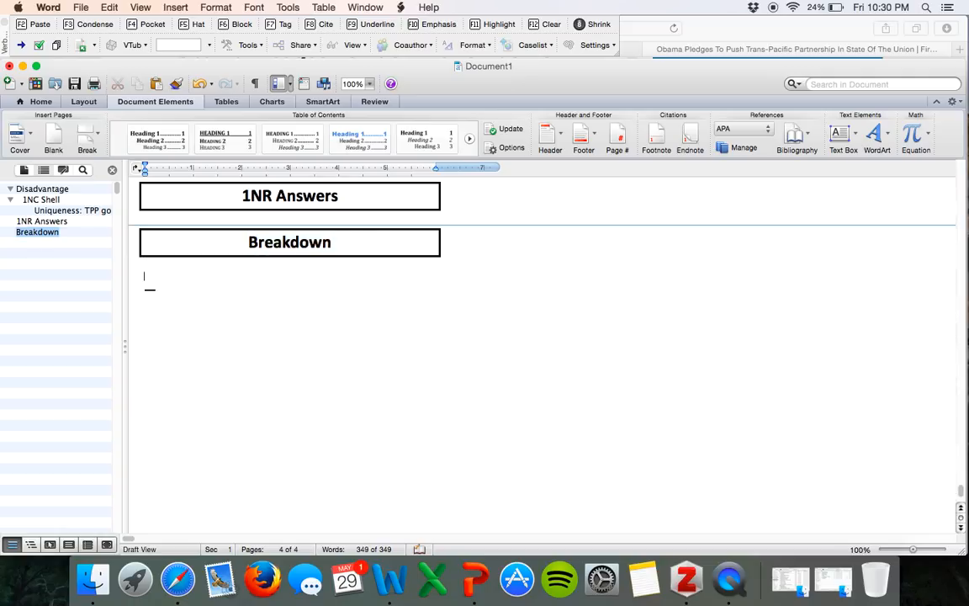
text(uniqueness)
triple_click(152, 267)
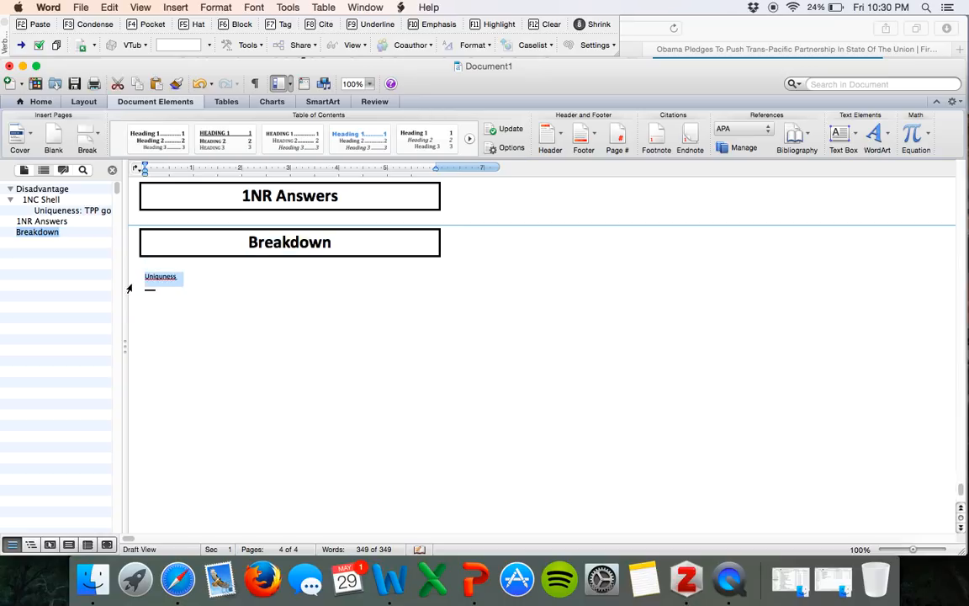
key(F6)
key(F7)
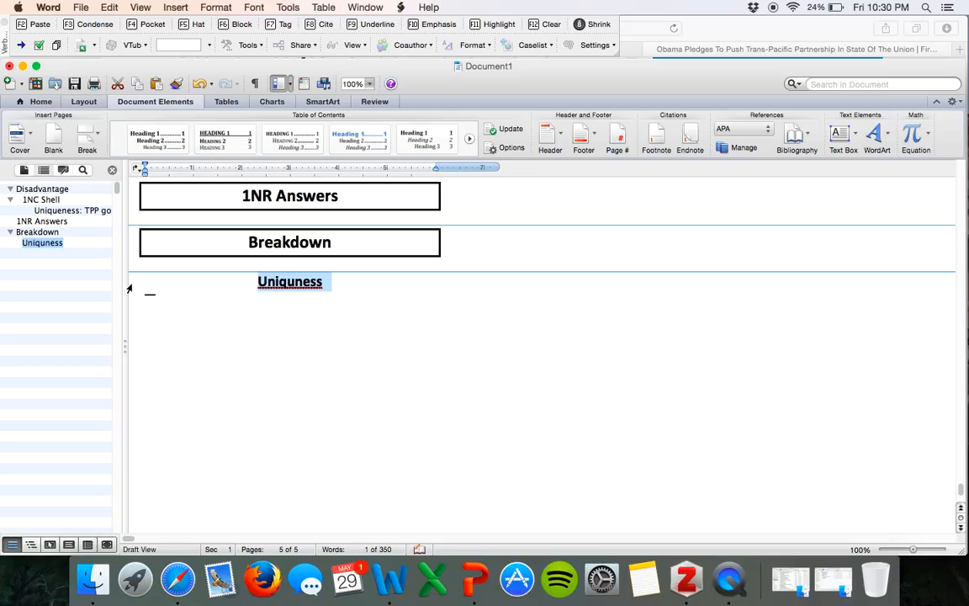
Add the line "Links" beneath "Uniquness" and format it as a Hat heading
click(336, 329)
key(Return)
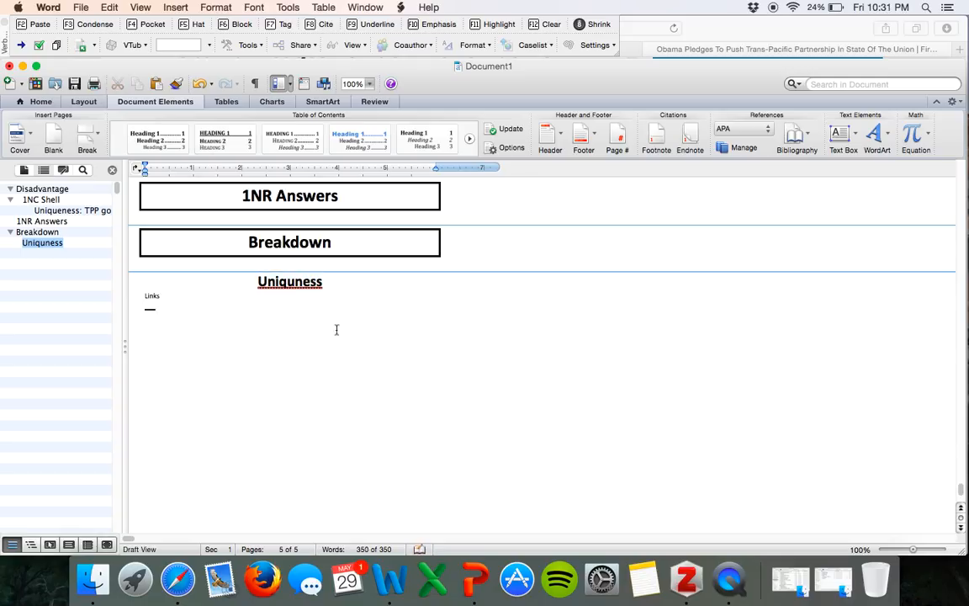
click(130, 297)
key(F7)
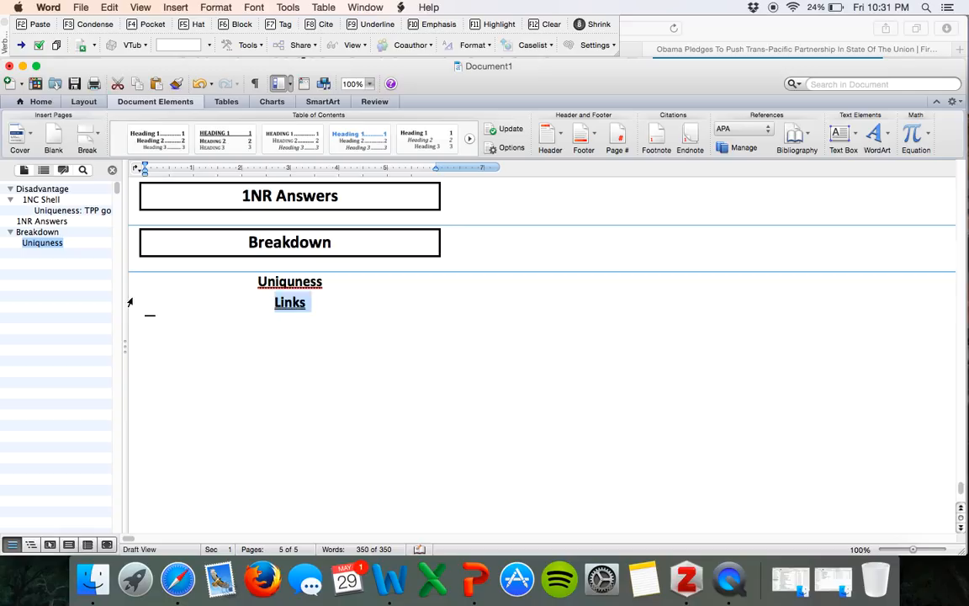
Add the line "Internal Links" beneath "Links" and format it as a Hat heading
click(335, 304)
key(Return)
text(Internal Links)
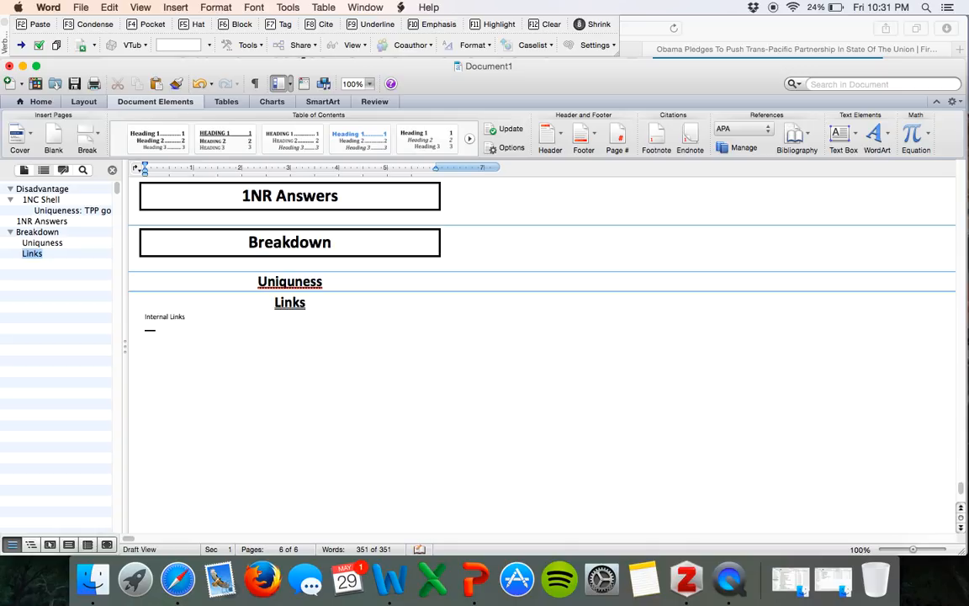
drag(274, 292, 135, 317)
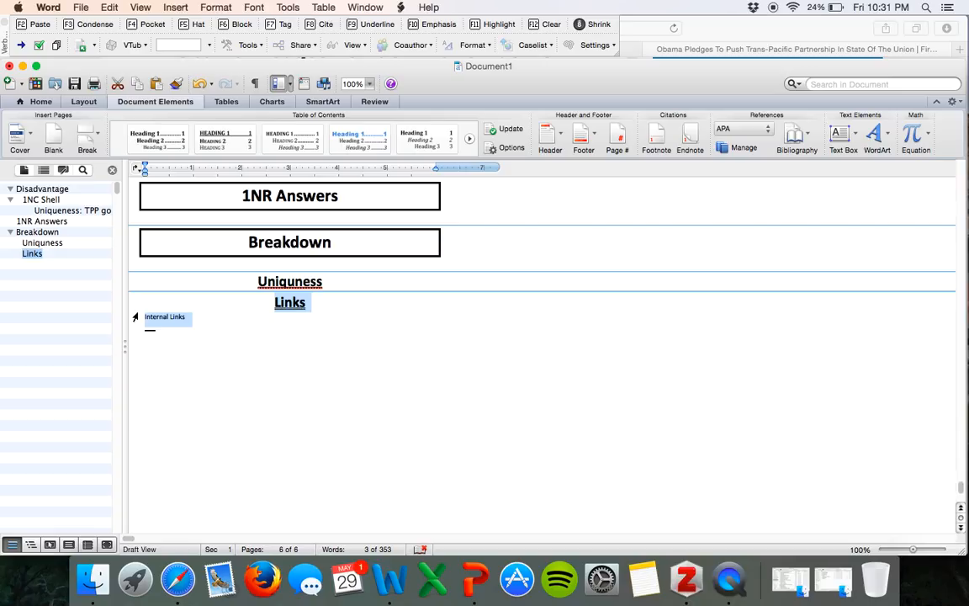
key(F5)
Add the line "Impacts" beneath "Internal Links" and format it as a Hat heading
click(337, 328)
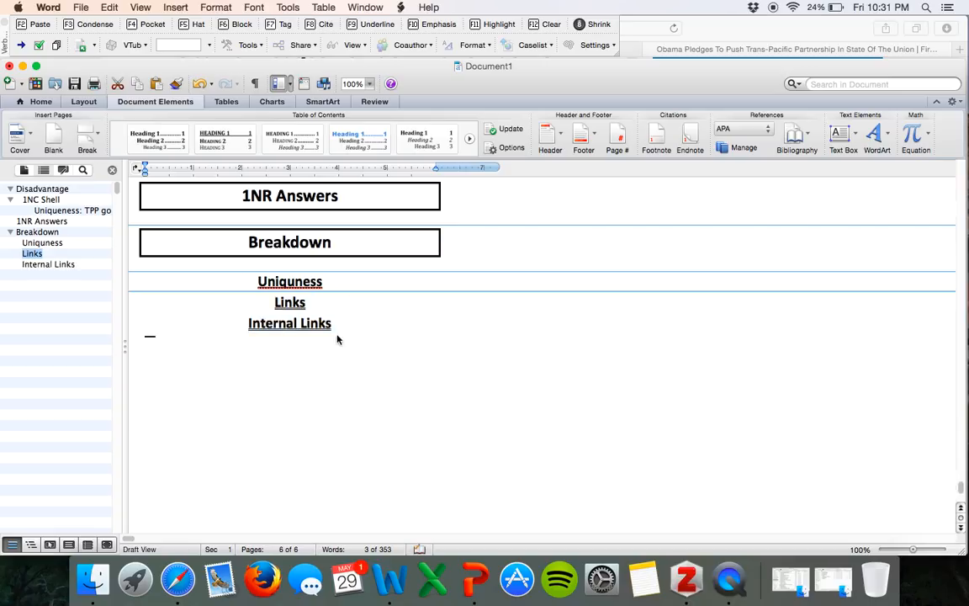
key(Return)
text(Impacts)
click(138, 340)
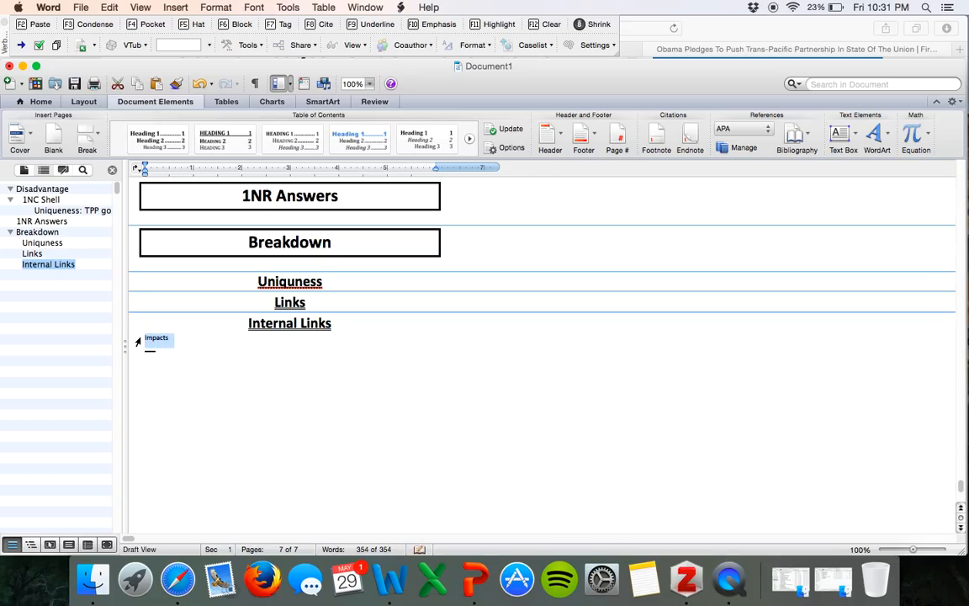
key(F5)
click(314, 379)
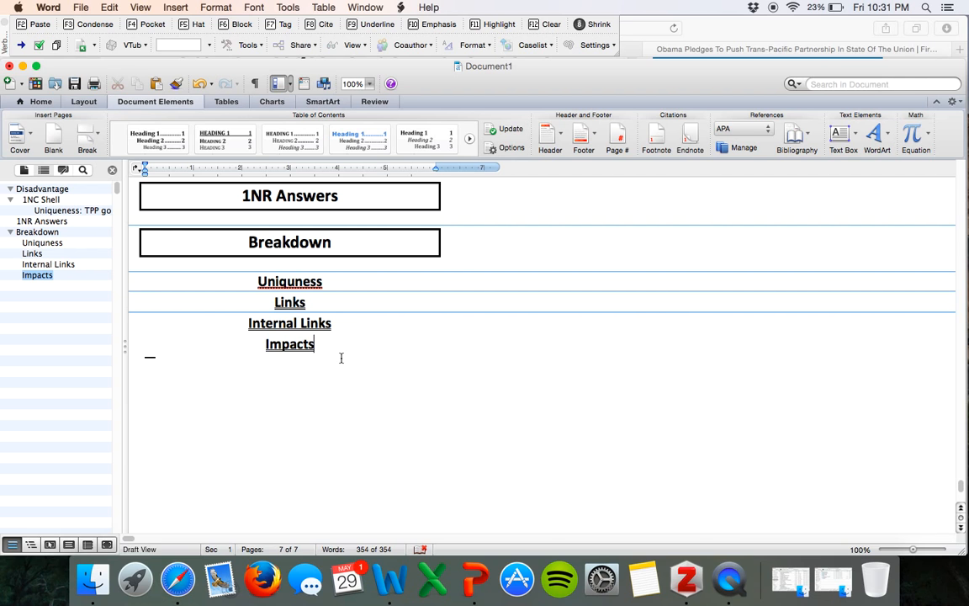
Switch the document to Print Layout view and go to the page with the "Disadvantage" heading
scroll(204, 322, up, 5)
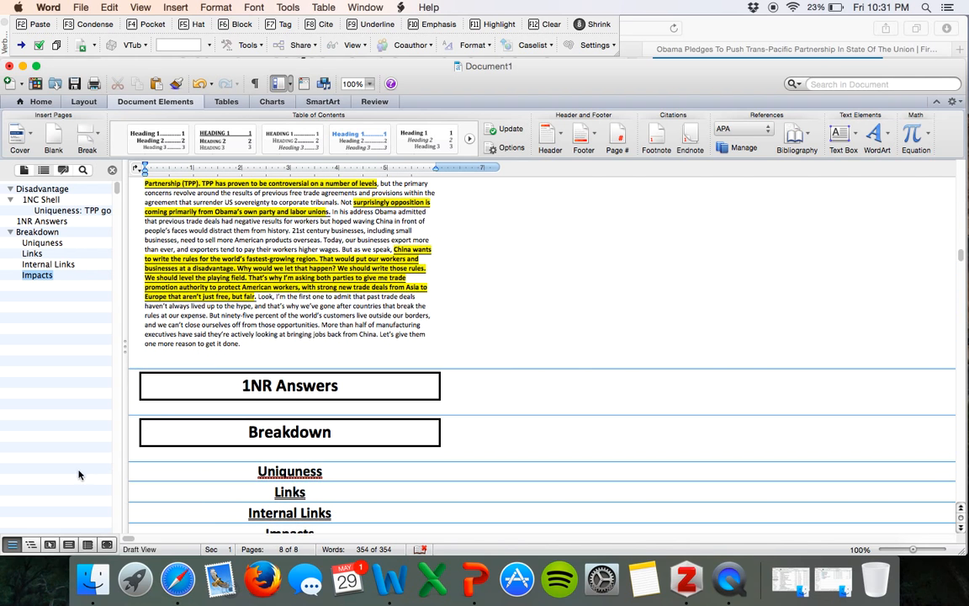
click(70, 545)
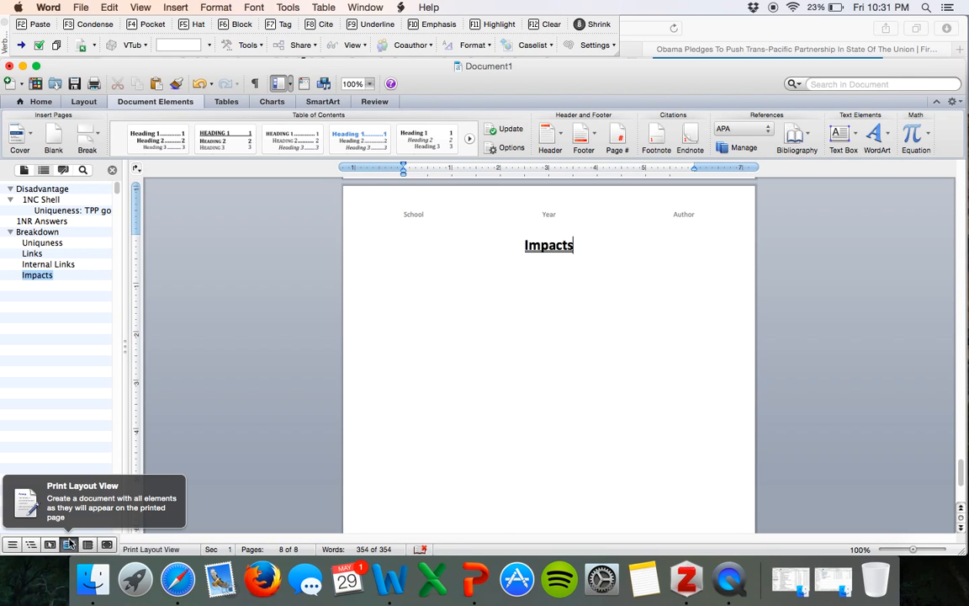
scroll(527, 399, up, 10)
scroll(527, 398, up, 20)
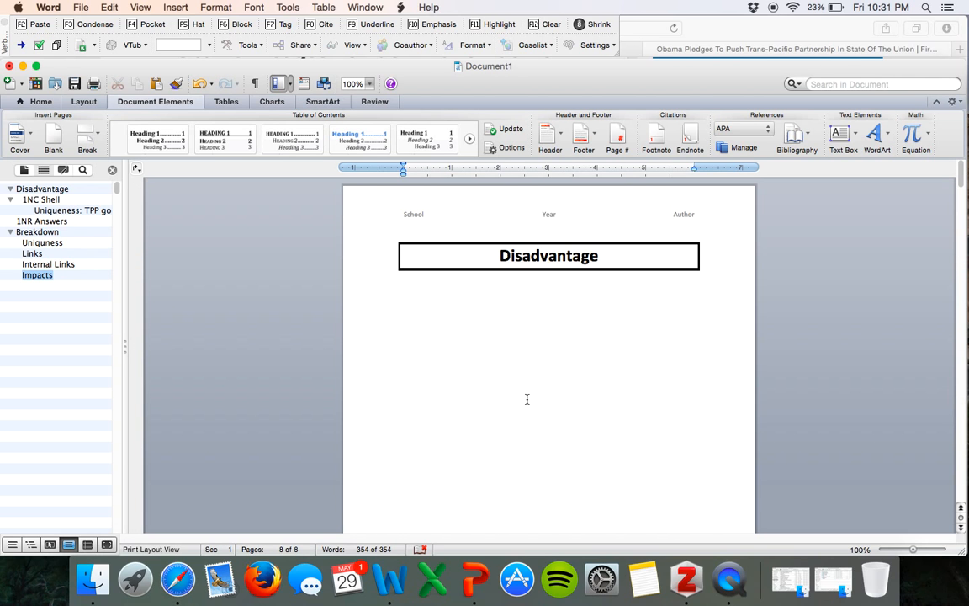
scroll(527, 399, down, 2)
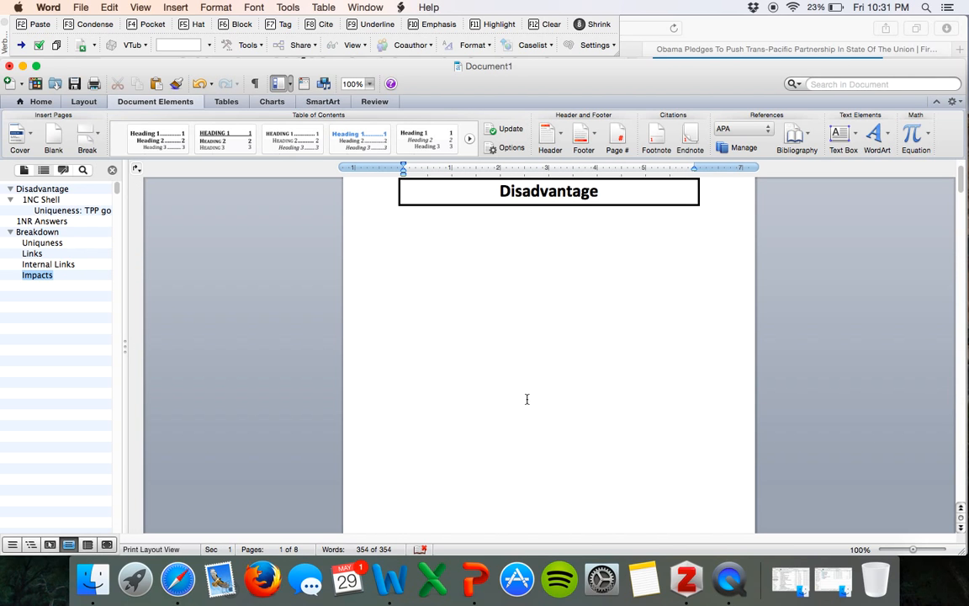
scroll(527, 399, up, 2)
scroll(527, 399, down, 1)
scroll(526, 399, up, 1)
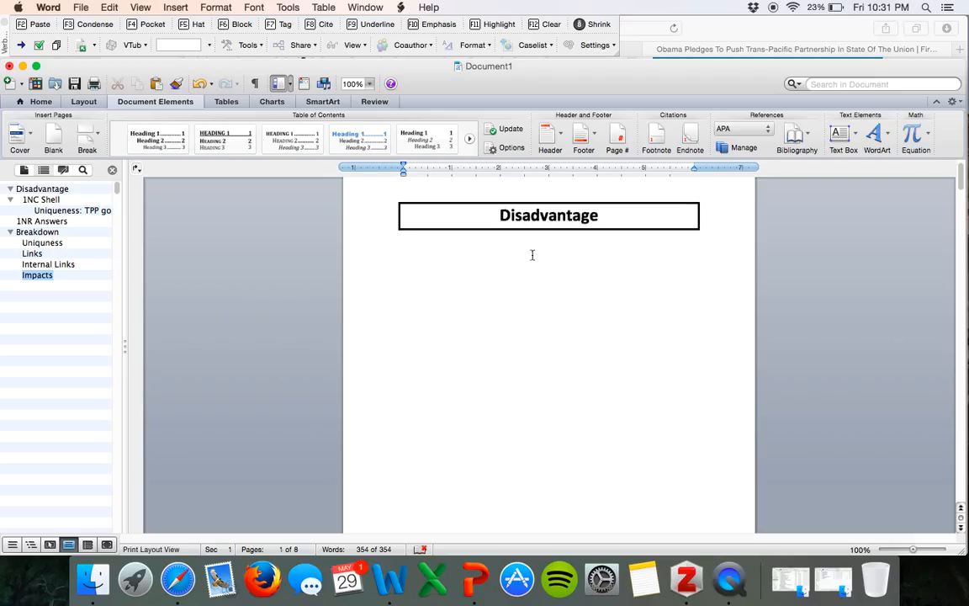
scroll(478, 416, up, 1)
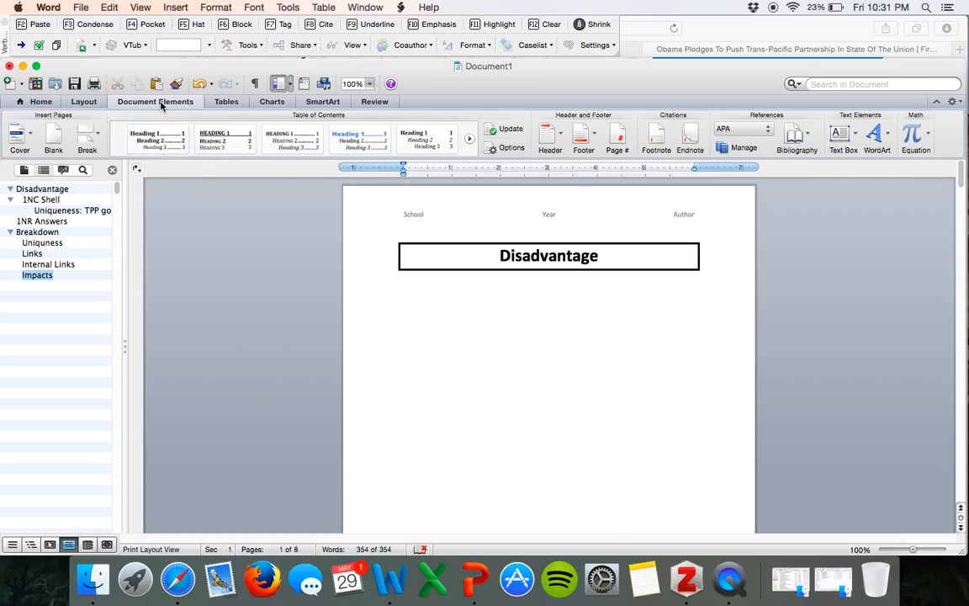
Try to insert a table of contents in the first built-in style without repositioning the cursor
click(163, 143)
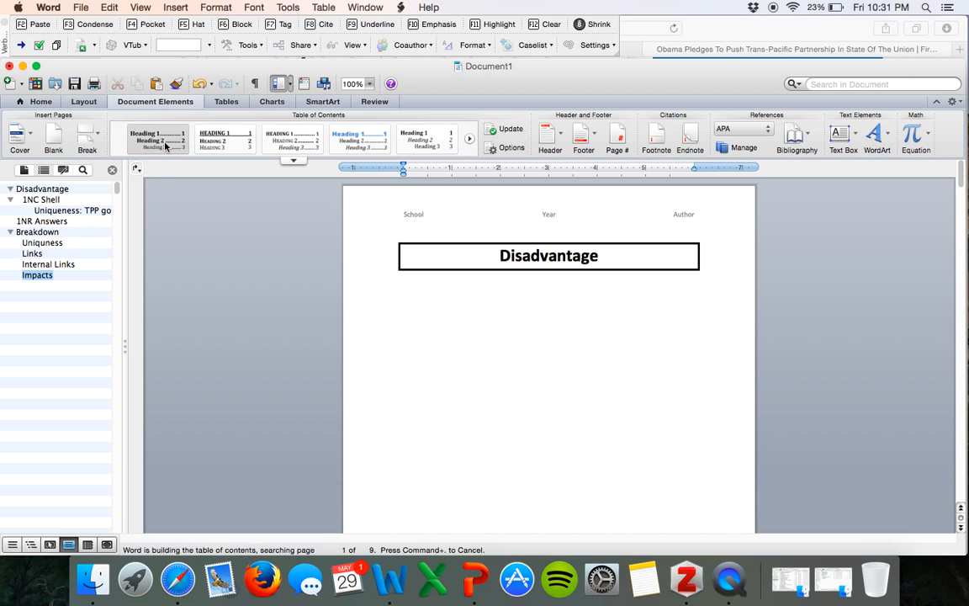
scroll(505, 295, up, 20)
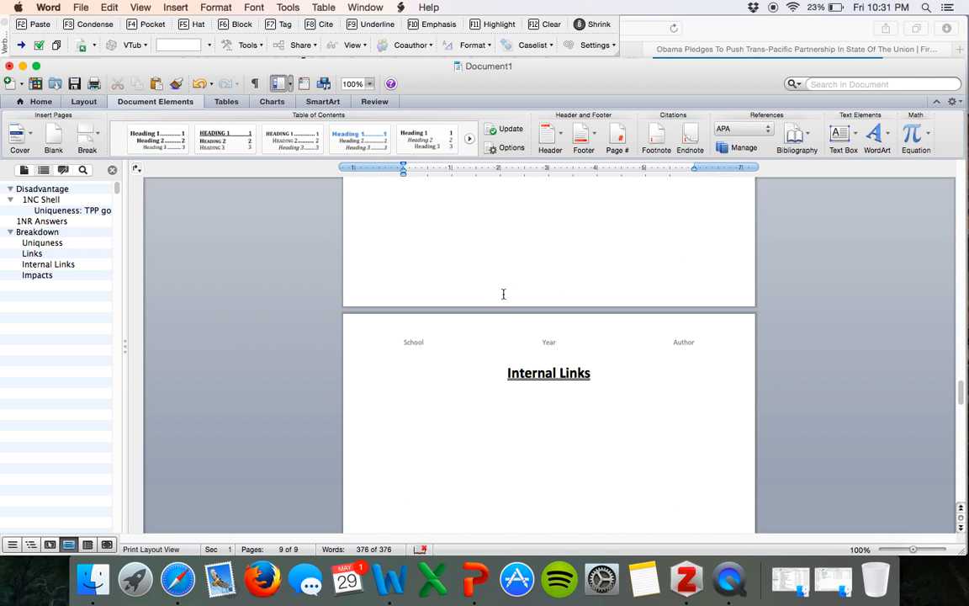
scroll(510, 300, up, 20)
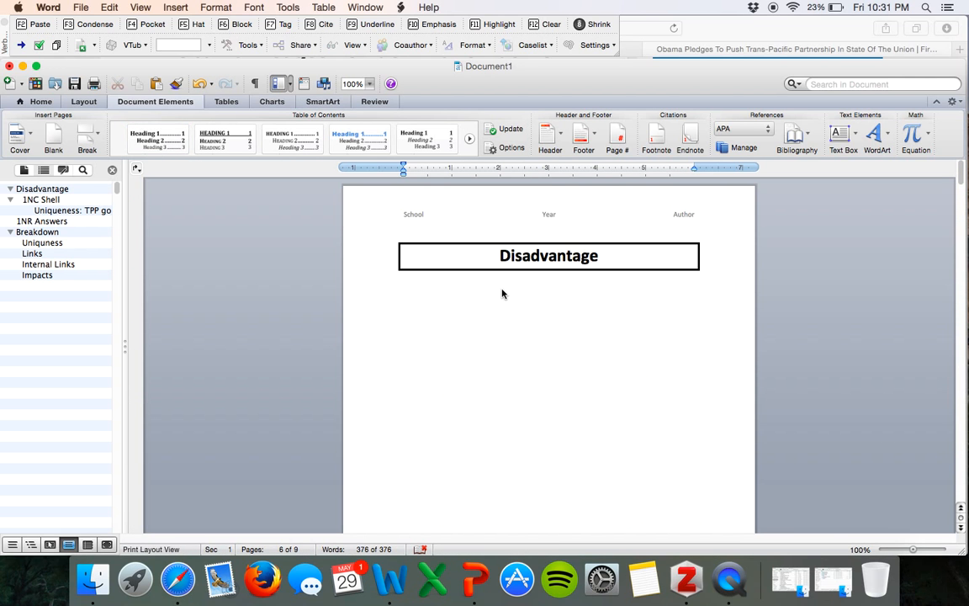
scroll(539, 329, down, 20)
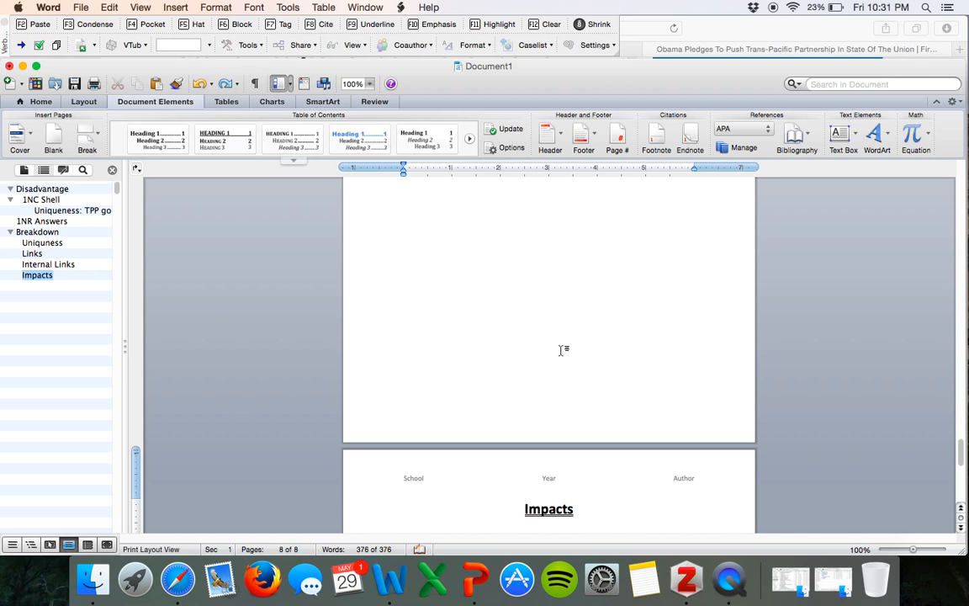
Insert a table of contents in the first built-in style on the empty line beneath the "Disadvantage" heading
key(super+Home)
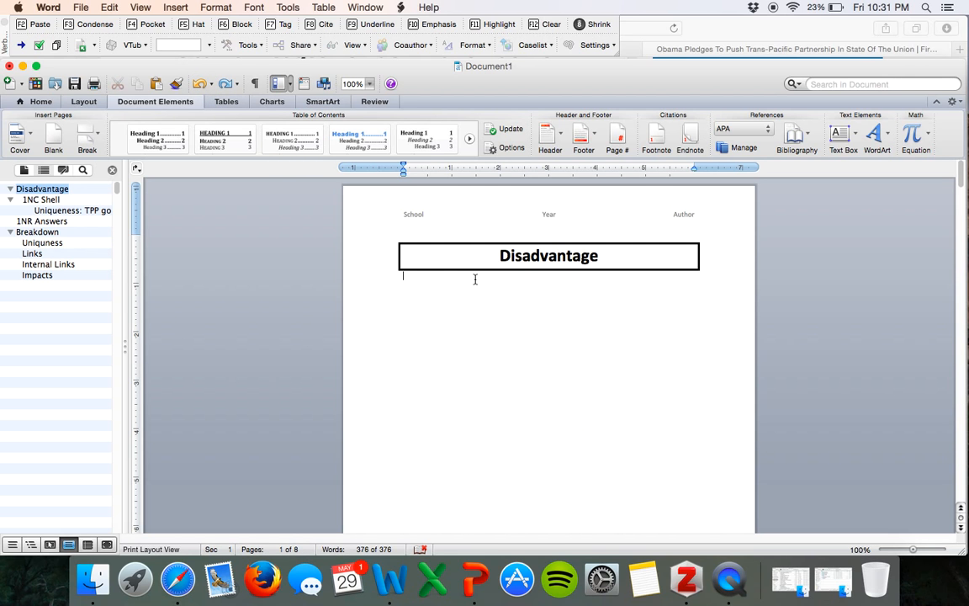
click(166, 141)
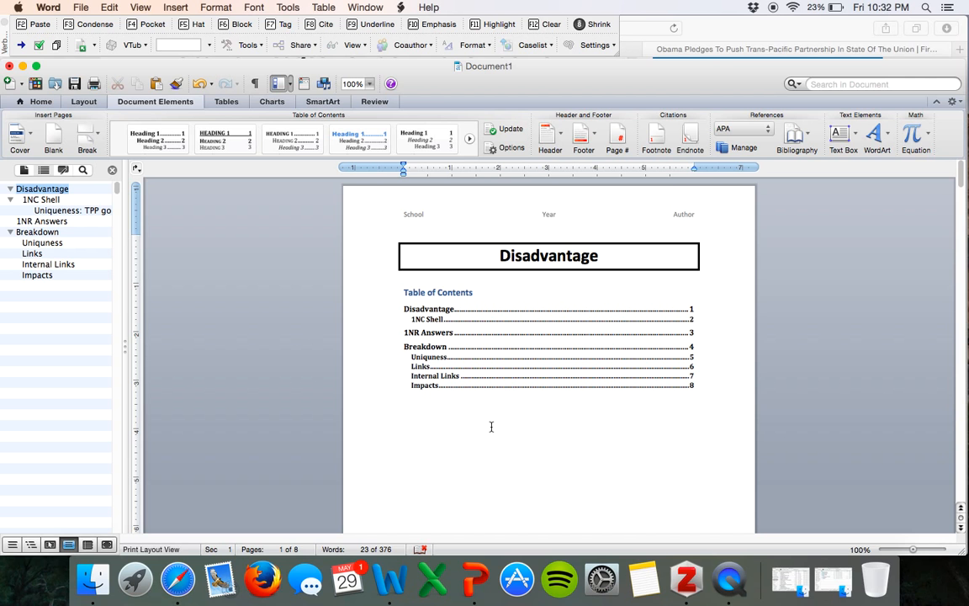
Examine the document's pages against the table of contents, from "1NC Shell" through the "Links" and "Internal Links" pages
scroll(492, 426, down, 10)
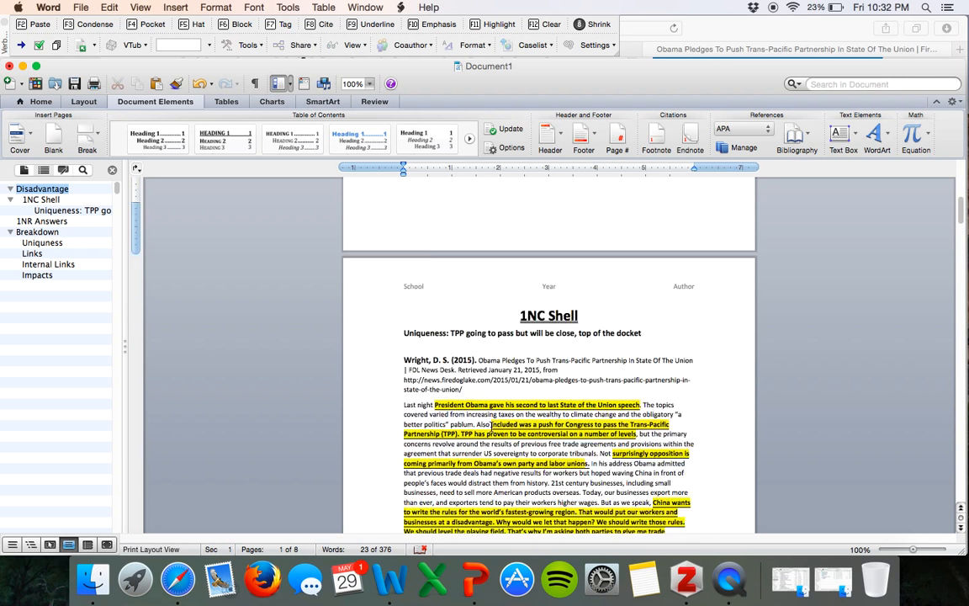
scroll(491, 427, up, 10)
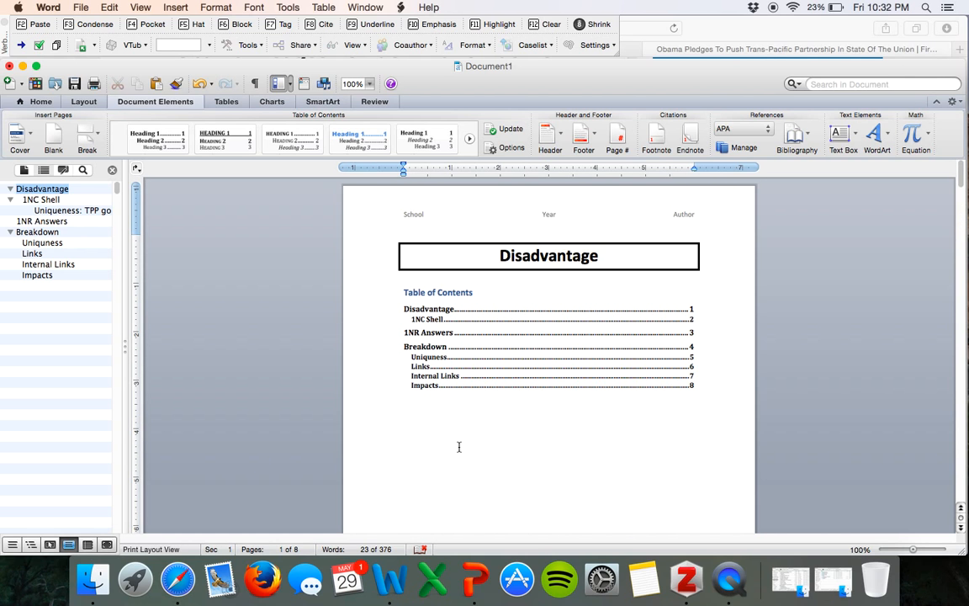
scroll(459, 447, down, 10)
scroll(459, 447, up, 3)
scroll(458, 446, down, 1)
scroll(458, 447, down, 15)
scroll(458, 447, down, 15)
scroll(563, 382, down, 12)
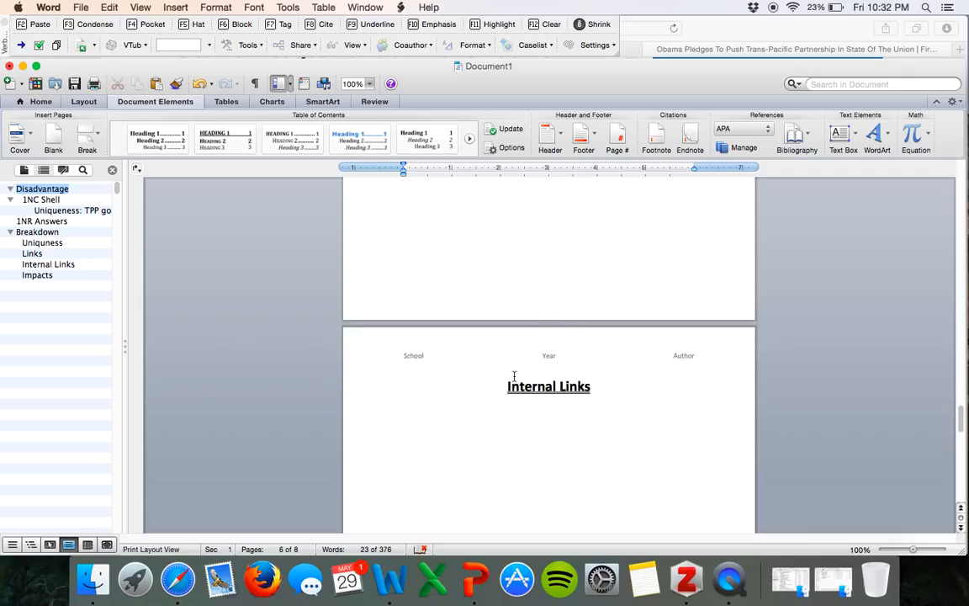
scroll(514, 377, up, 10)
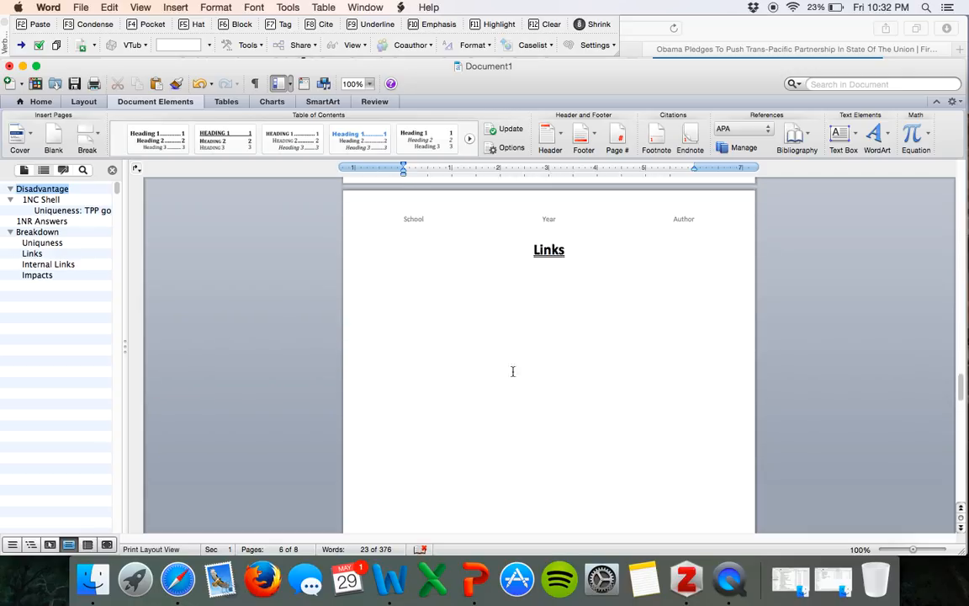
scroll(474, 422, down, 5)
scroll(506, 275, up, 5)
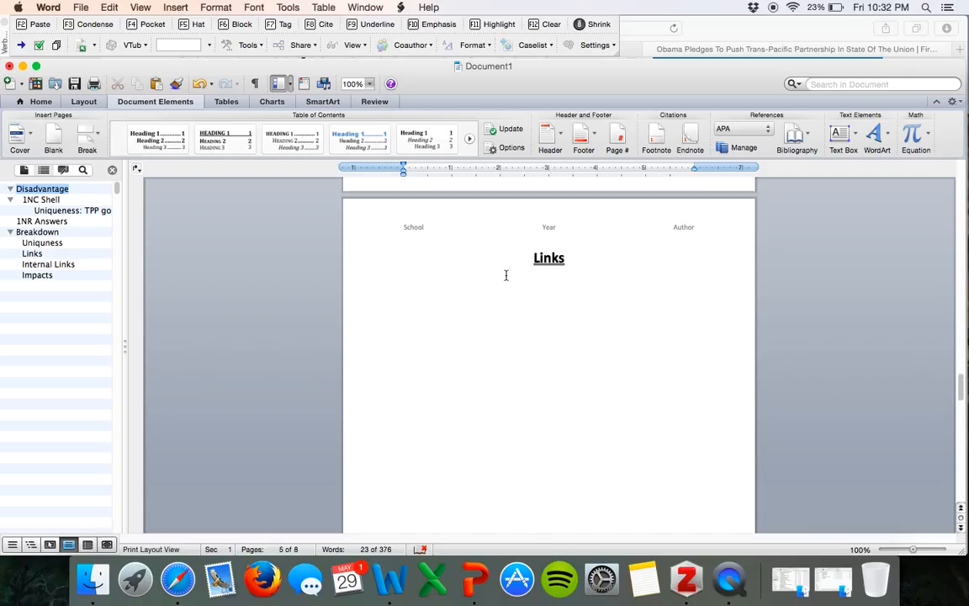
scroll(411, 306, down, 3)
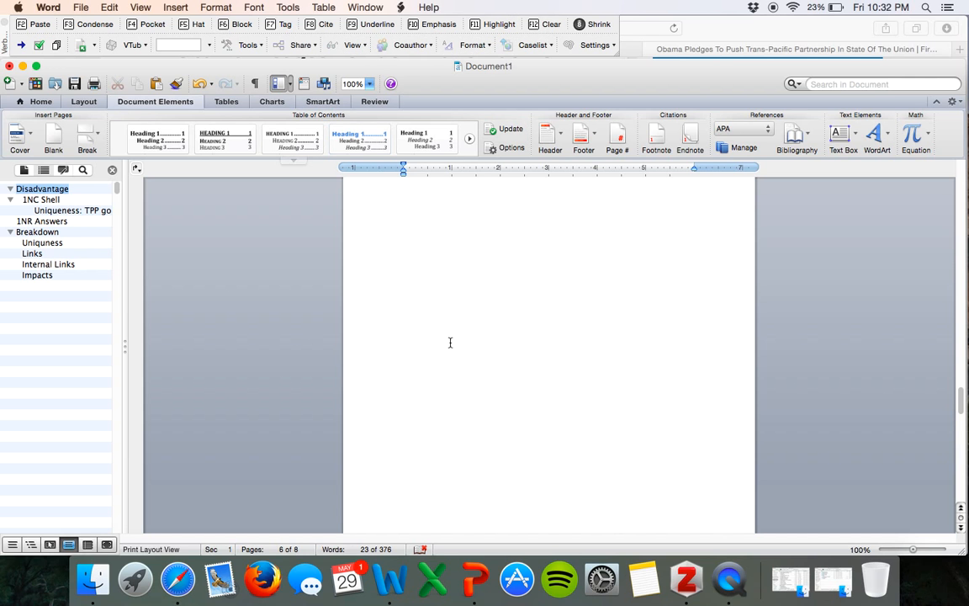
scroll(450, 342, down, 3)
Select the entire "1NC Shell" section, from its heading through the end of the uniqueness card
scroll(450, 342, up, 15)
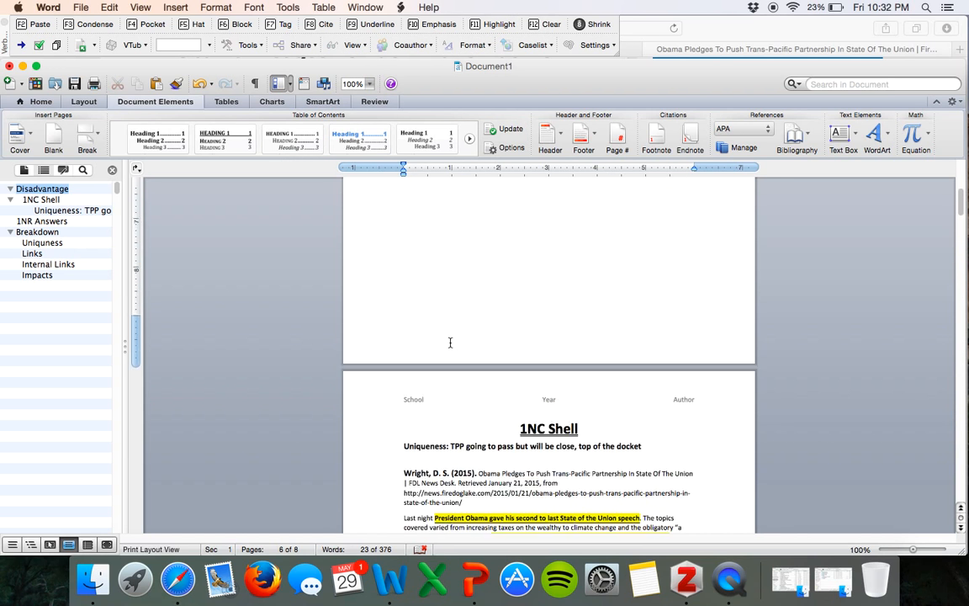
scroll(470, 405, down, 10)
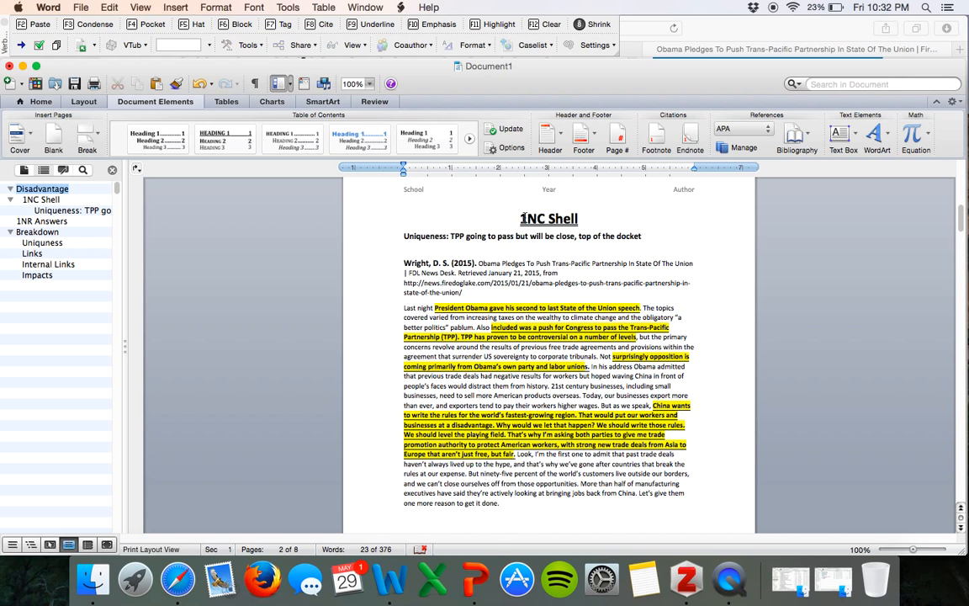
drag(521, 219, 504, 500)
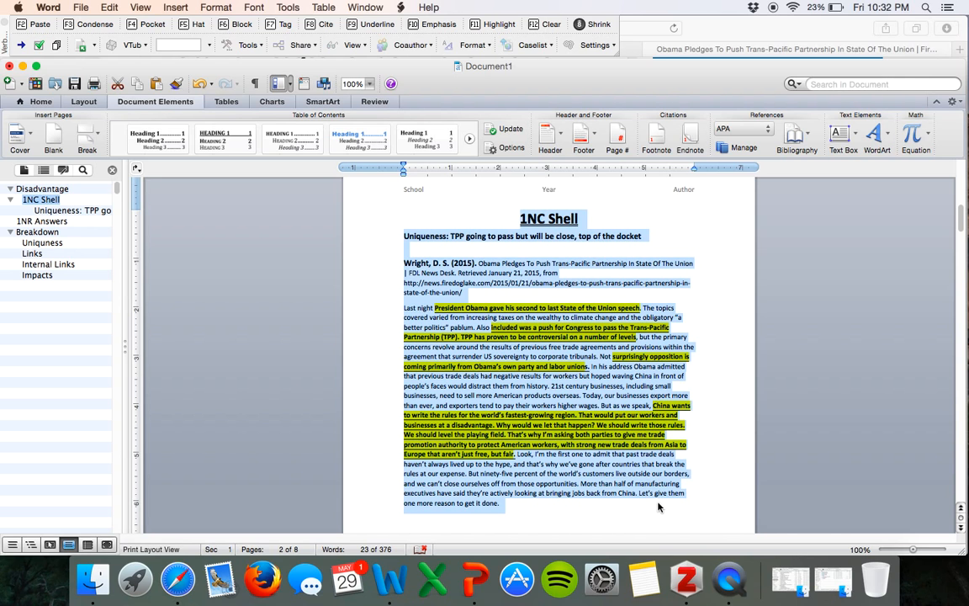
drag(504, 502, 330, 209)
click(372, 241)
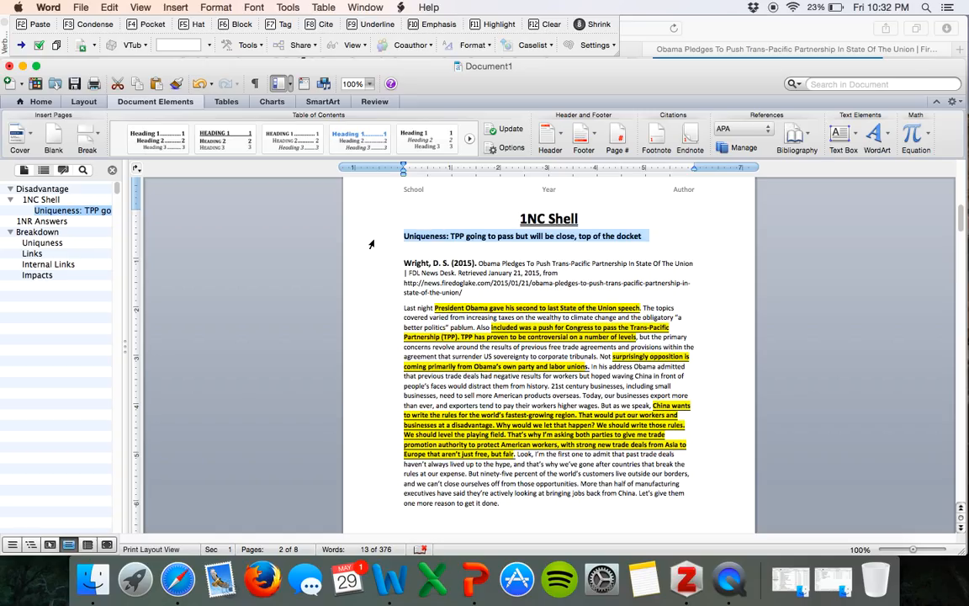
click(520, 217)
drag(520, 217, 636, 447)
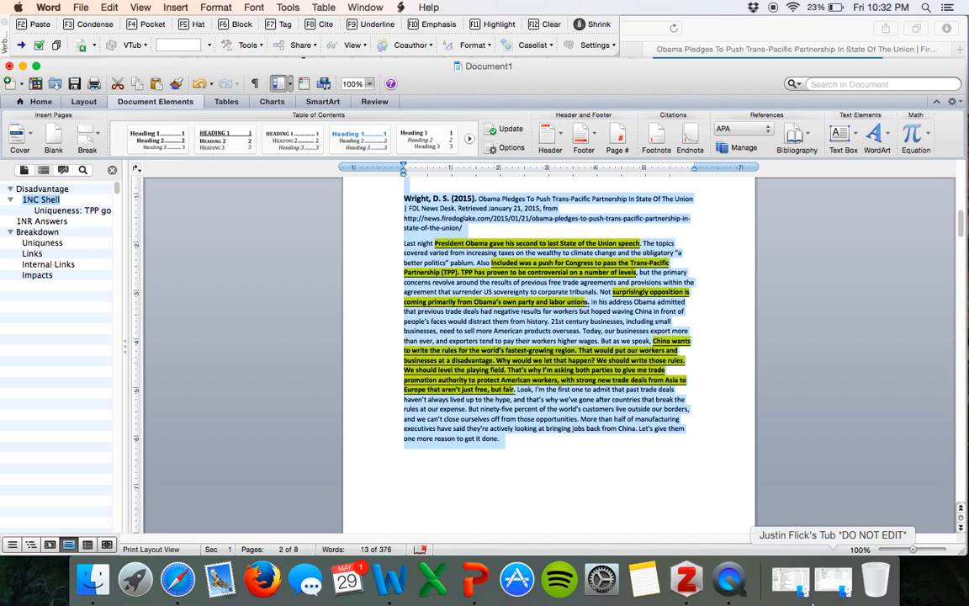